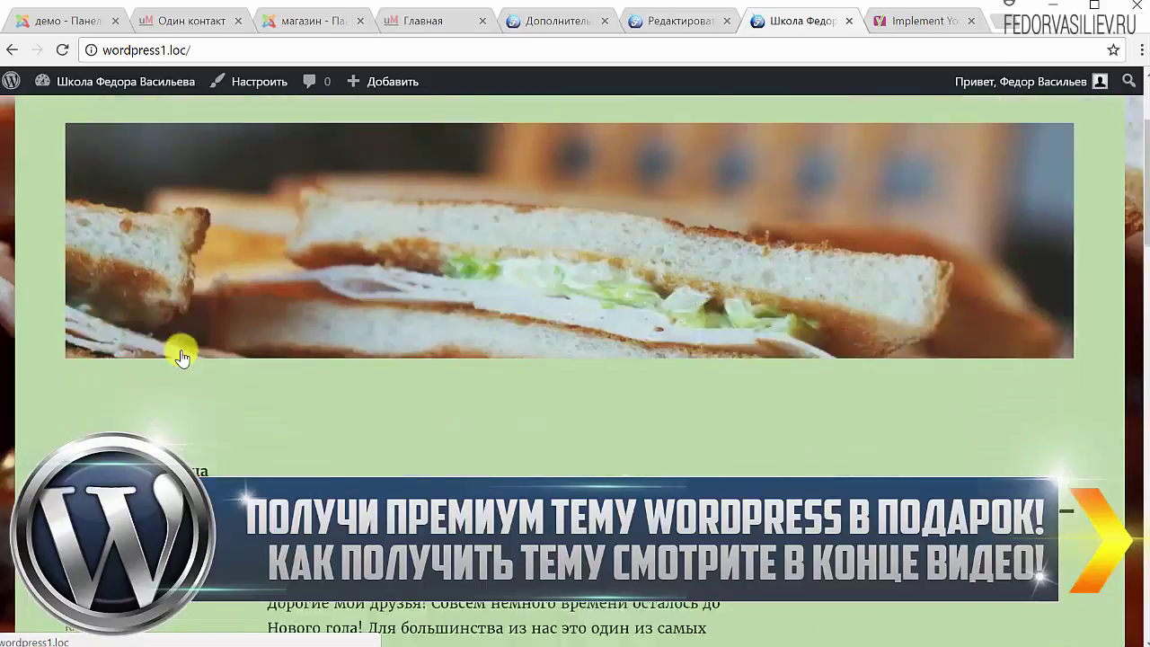
scroll(180, 351, down, 4)
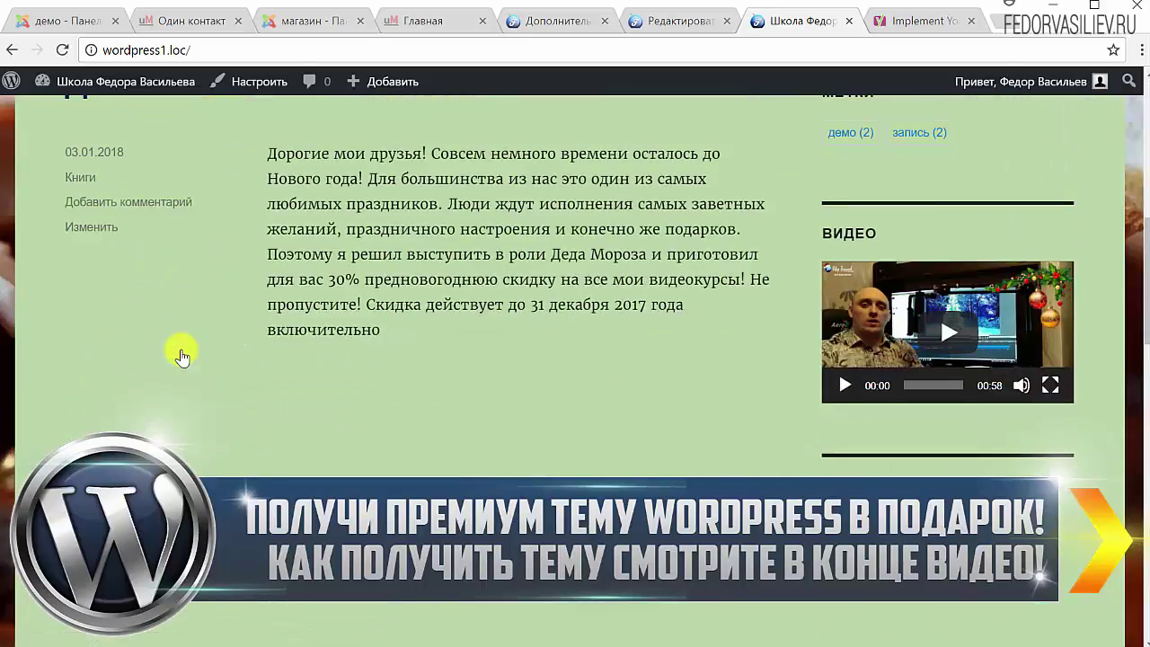
Look over the site's Видео and Книги category pages, then return to the Yoast SEO advanced settings
scroll(179, 351, up, 7)
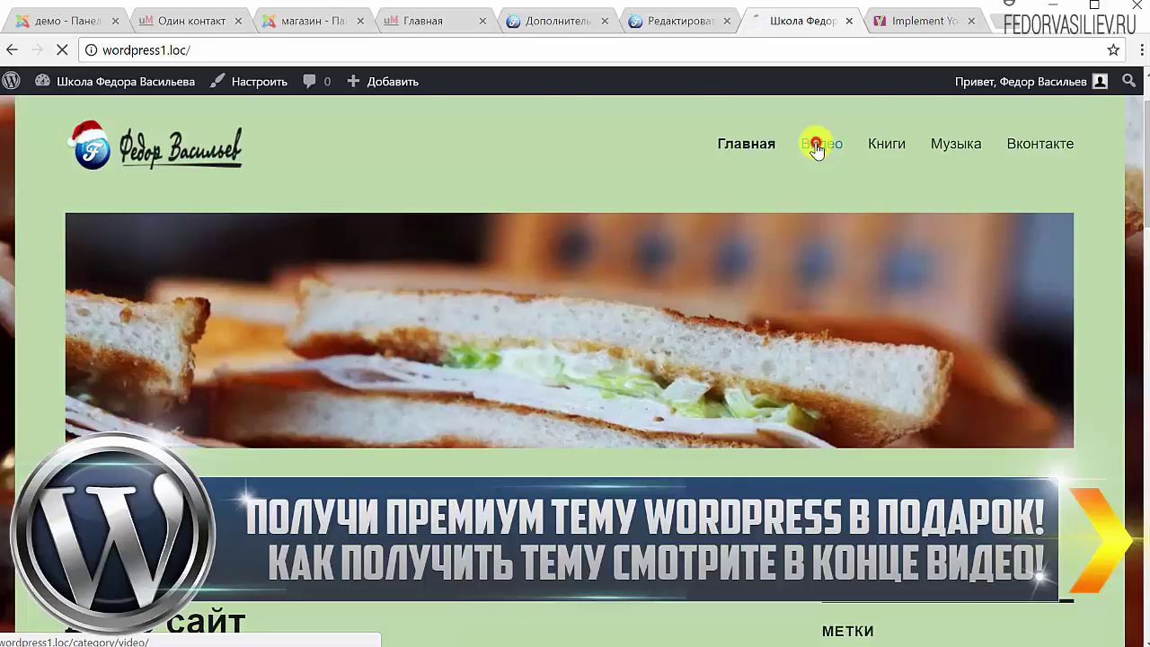
scroll(521, 277, down, 3)
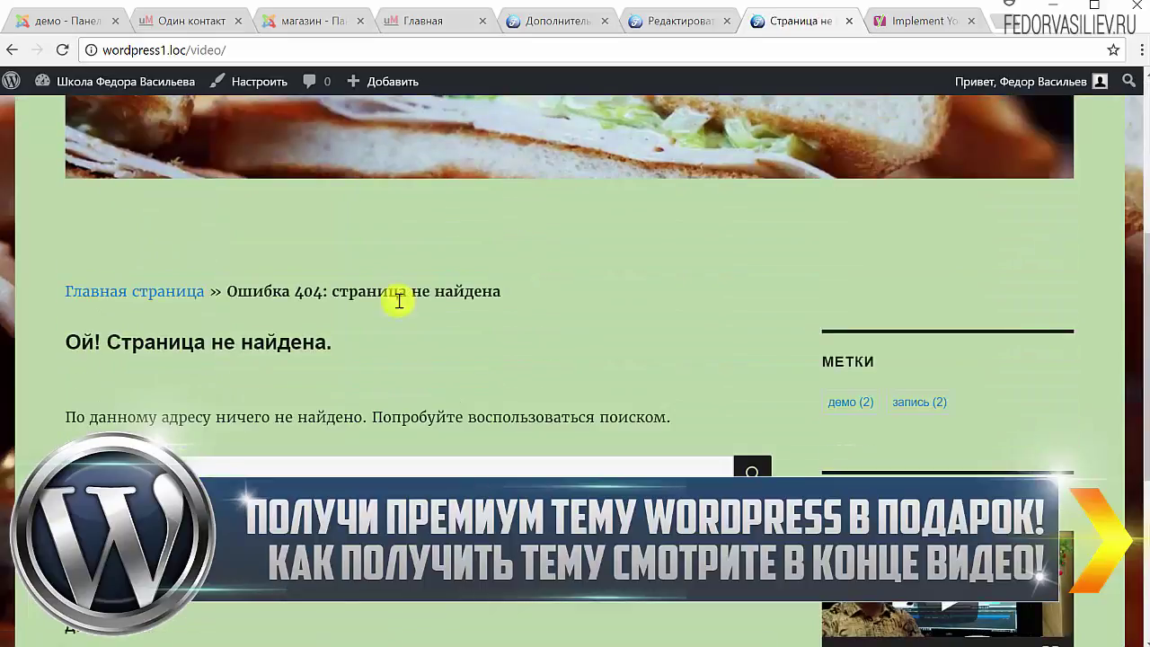
scroll(347, 297, up, 3)
click(886, 231)
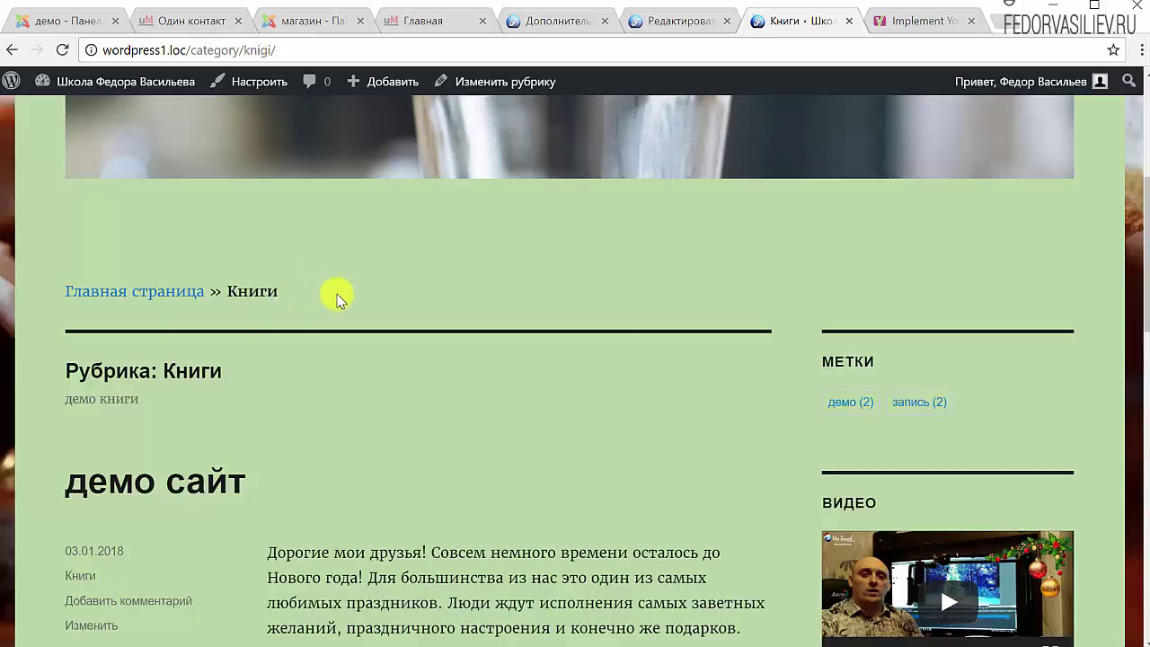
key(ctrl+Page_Up)
key(ctrl+Page_Up)
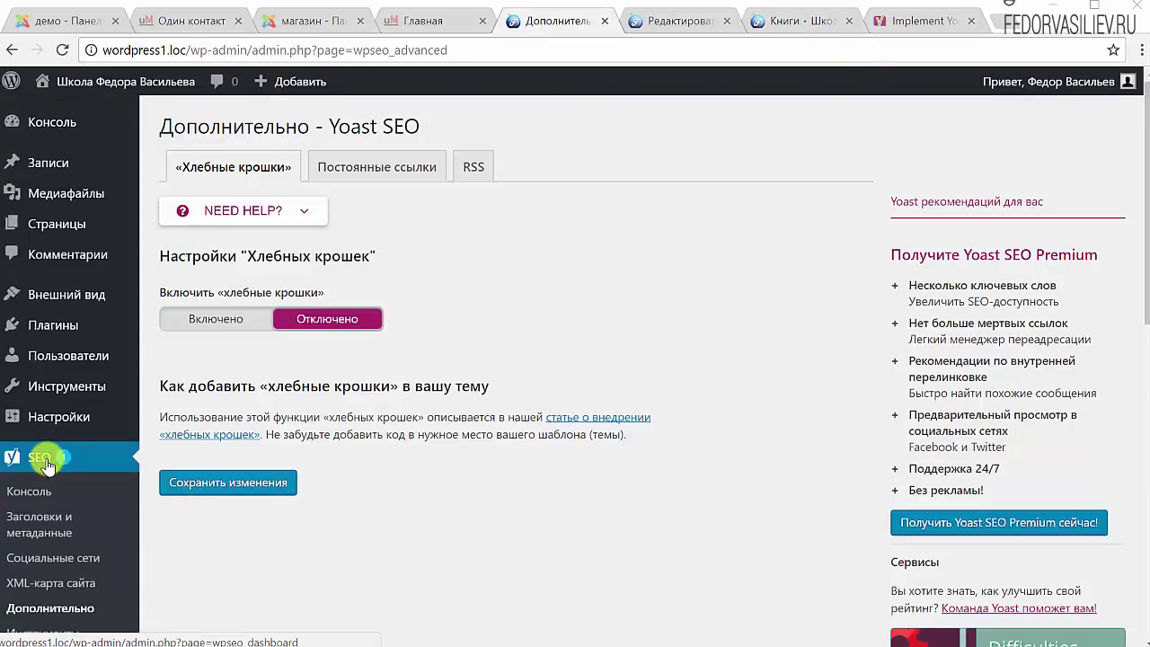
Enable breadcrumbs and check the » separator, 'Главная страница' home text and 'Архивы для' prefix
scroll(48, 465, down, 1)
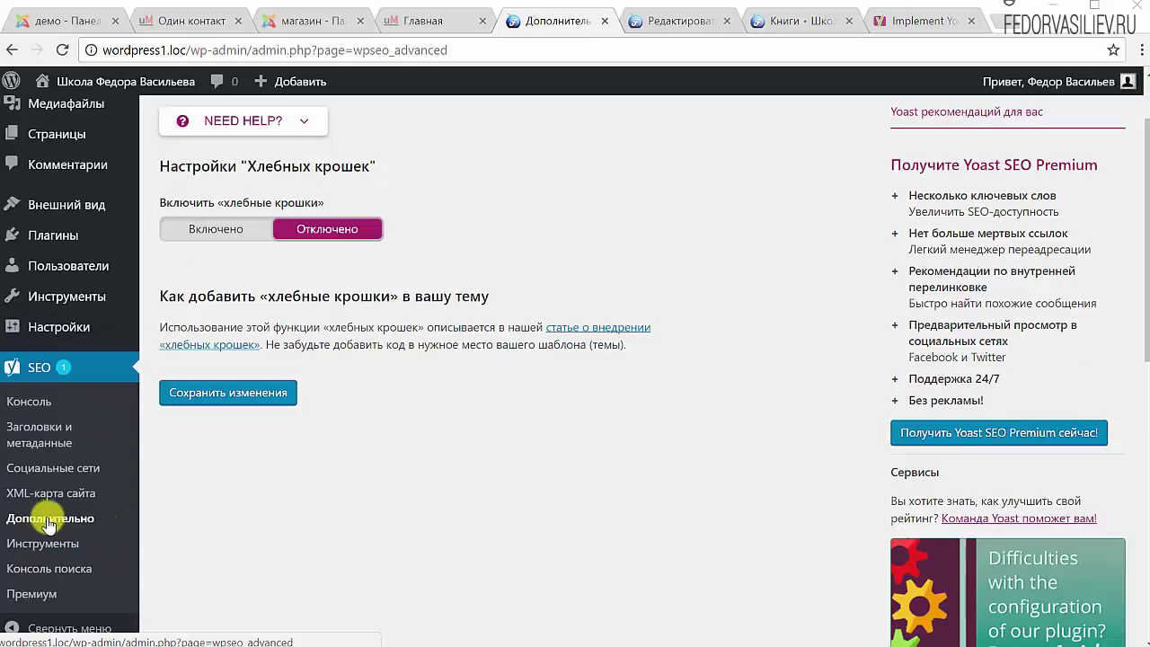
scroll(49, 526, up, 1)
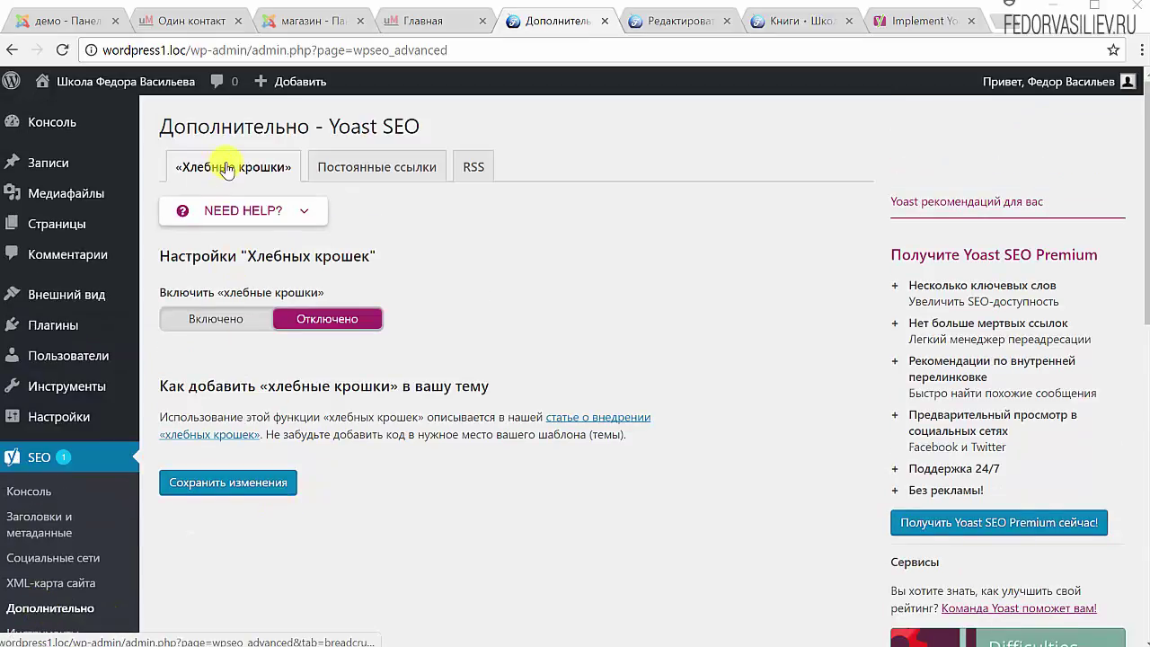
click(187, 316)
scroll(460, 249, down, 1)
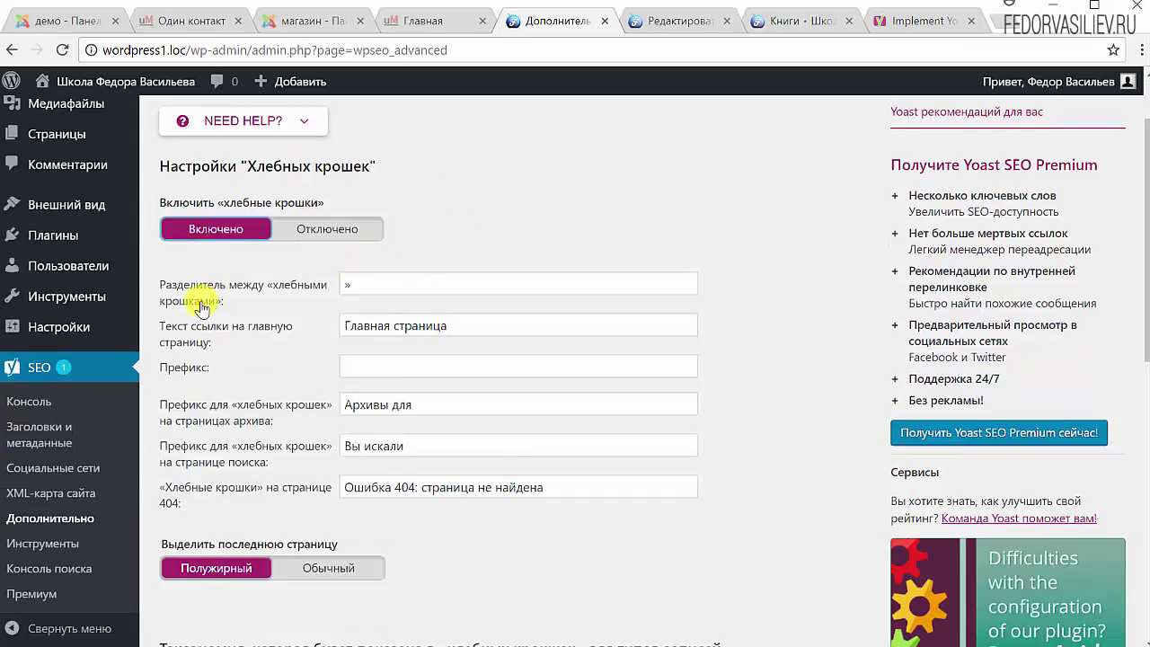
double_click(358, 284)
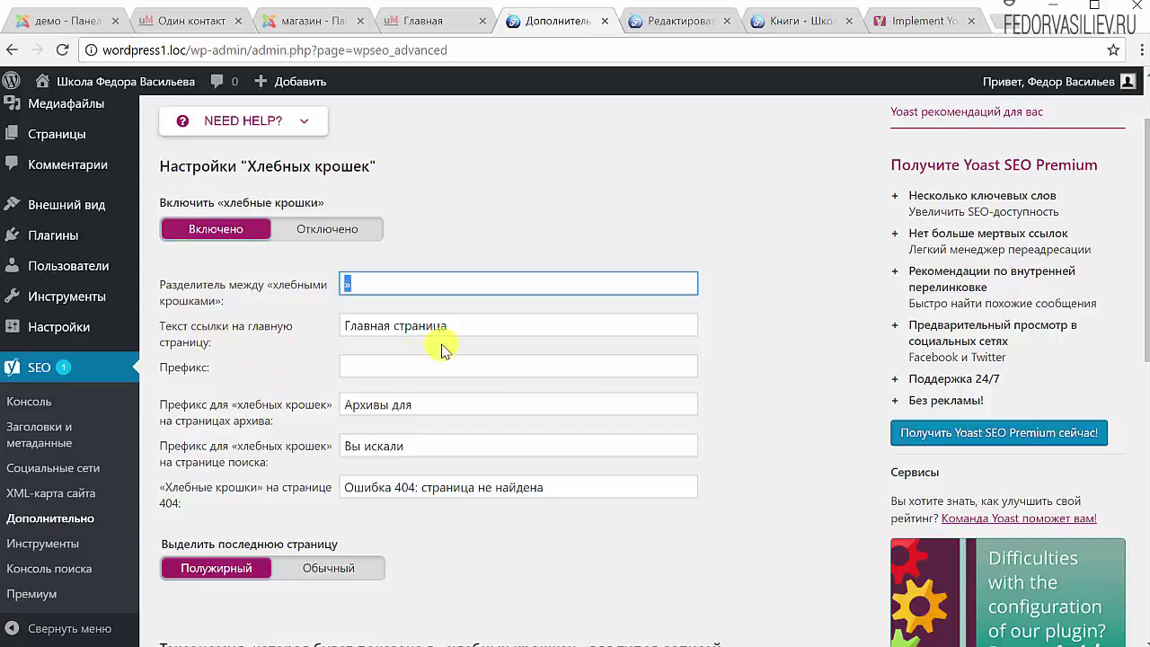
drag(469, 325, 303, 331)
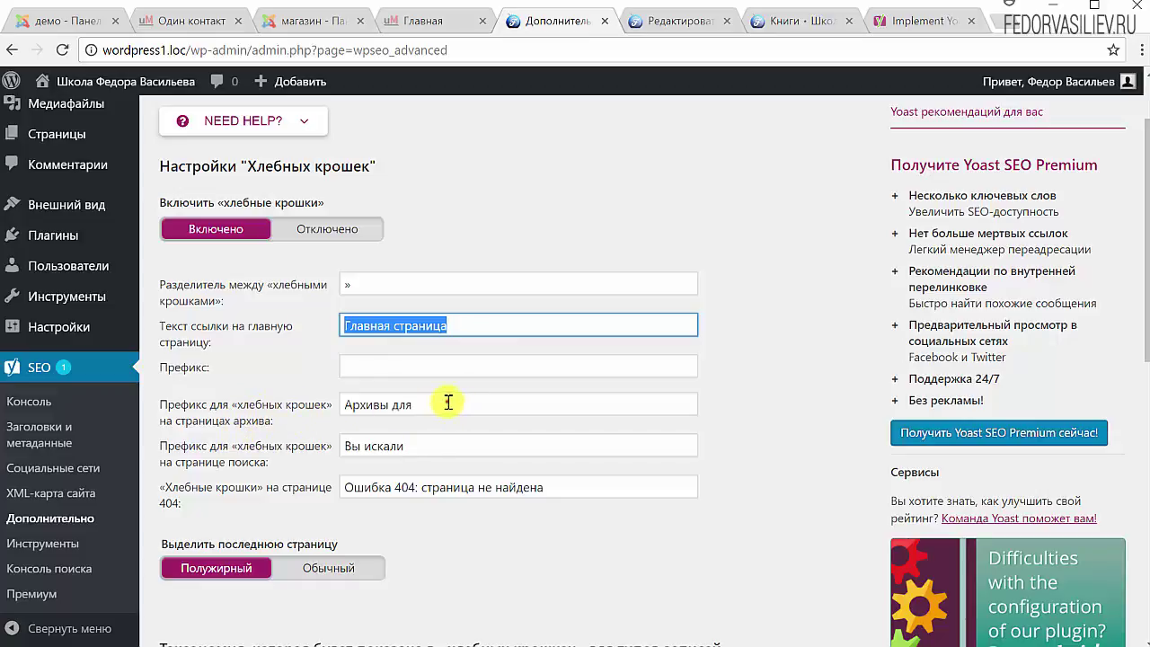
drag(448, 402, 286, 413)
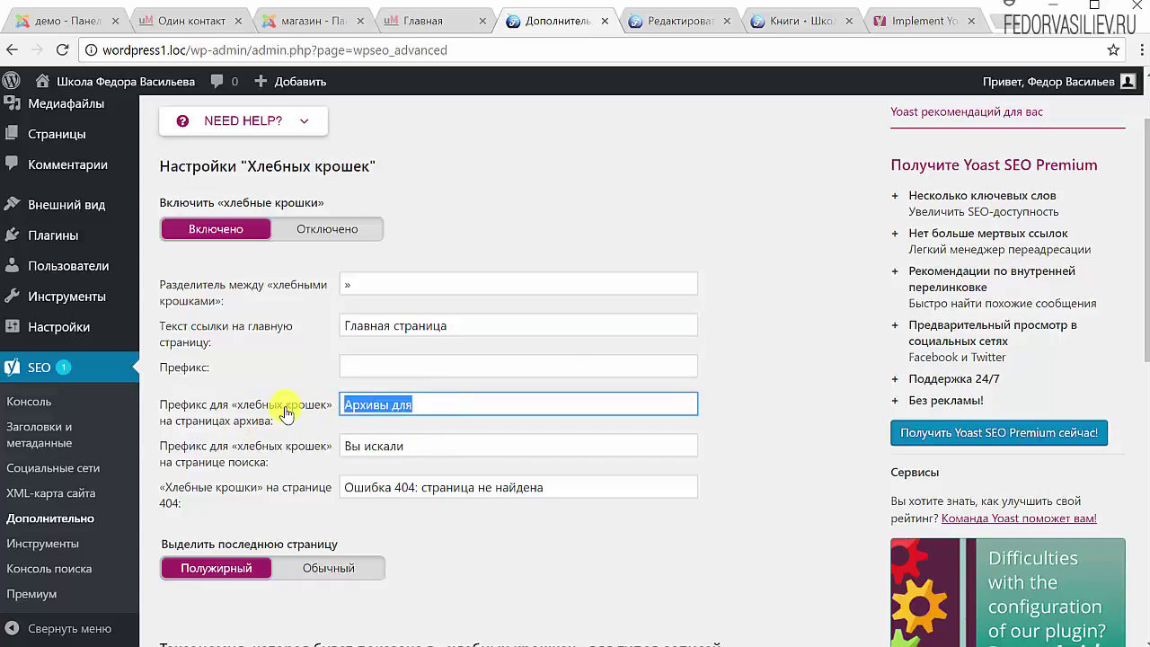
Keep Рубрика as the post taxonomy and save the breadcrumb settings
scroll(284, 359, down, 2)
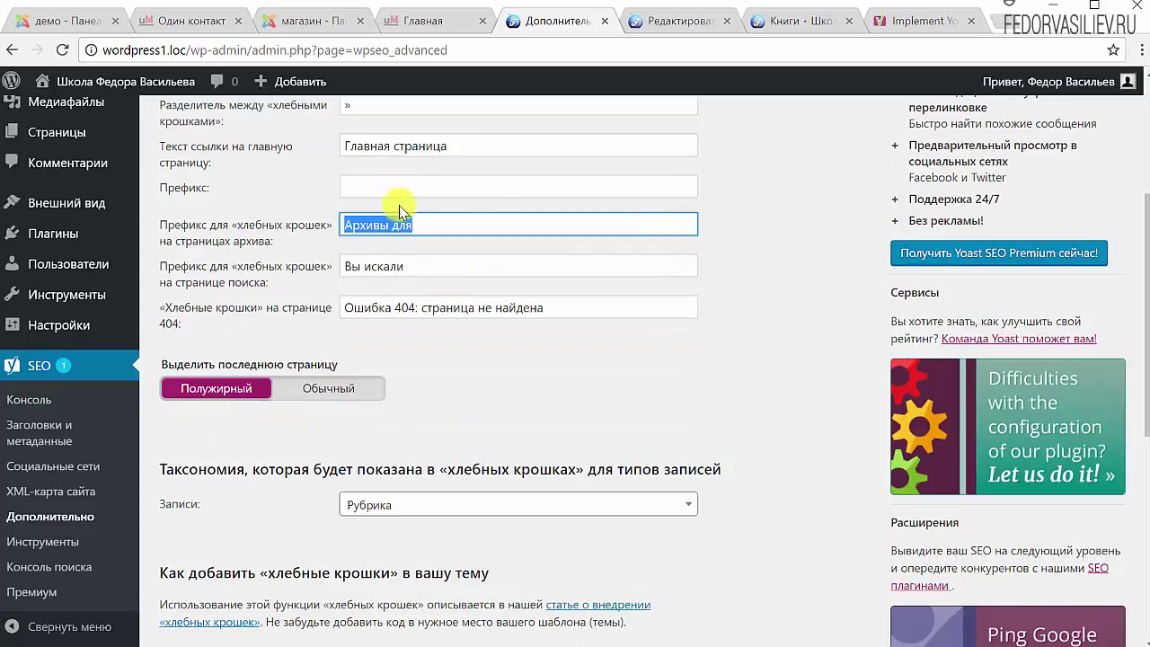
scroll(454, 377, down, 1)
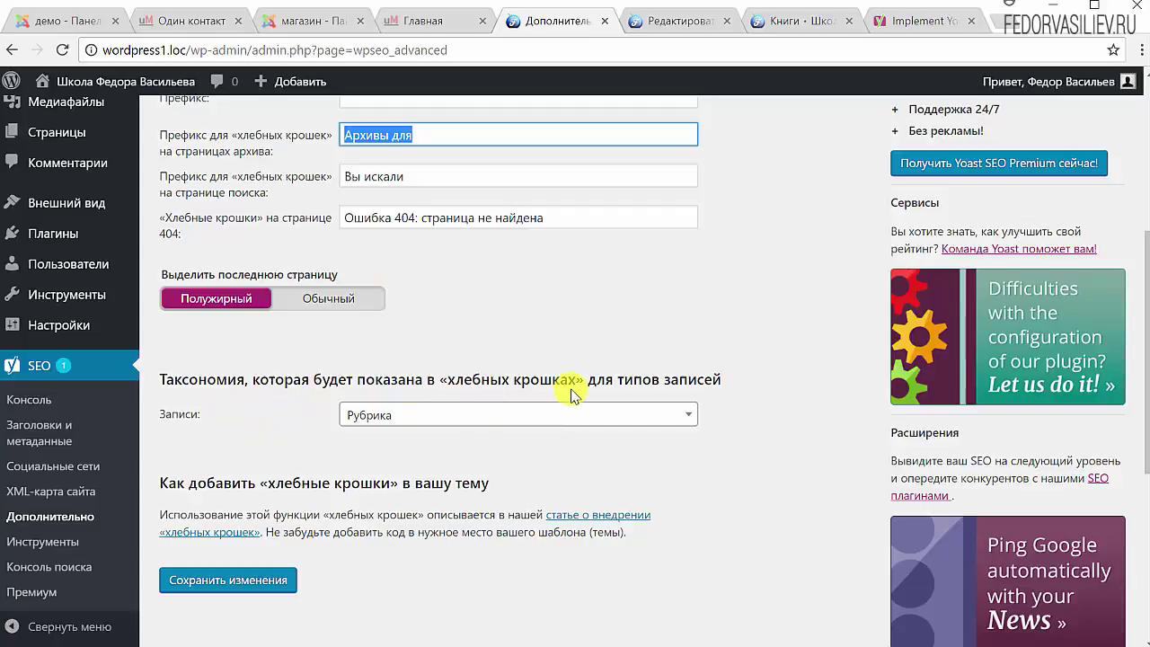
click(405, 413)
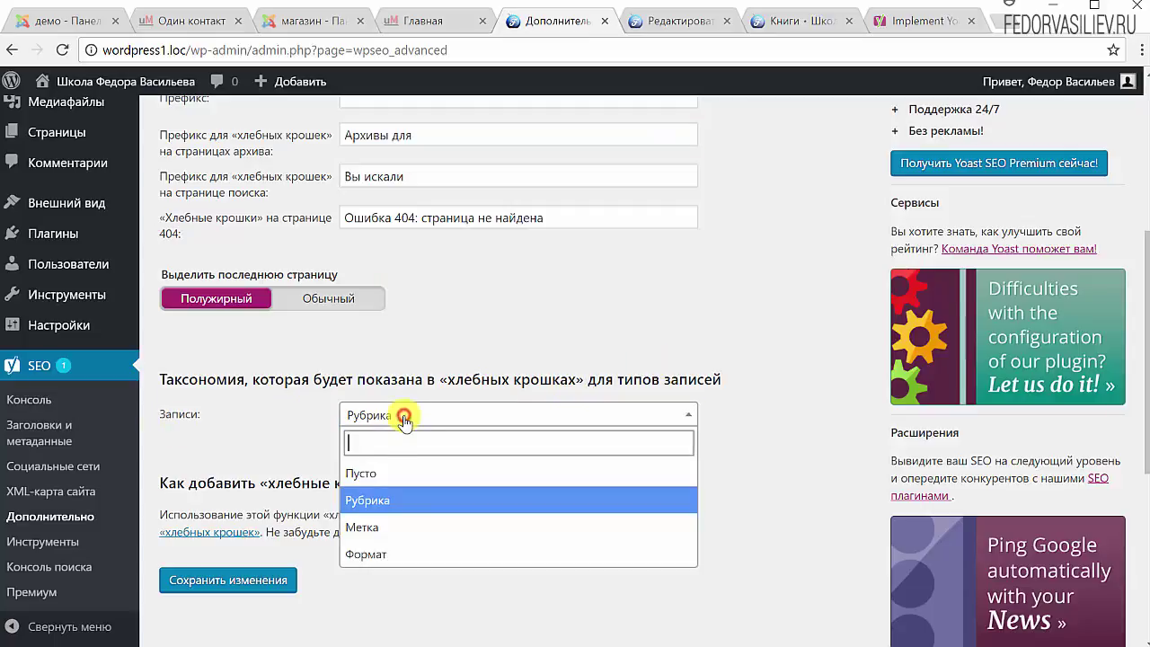
click(370, 467)
click(352, 419)
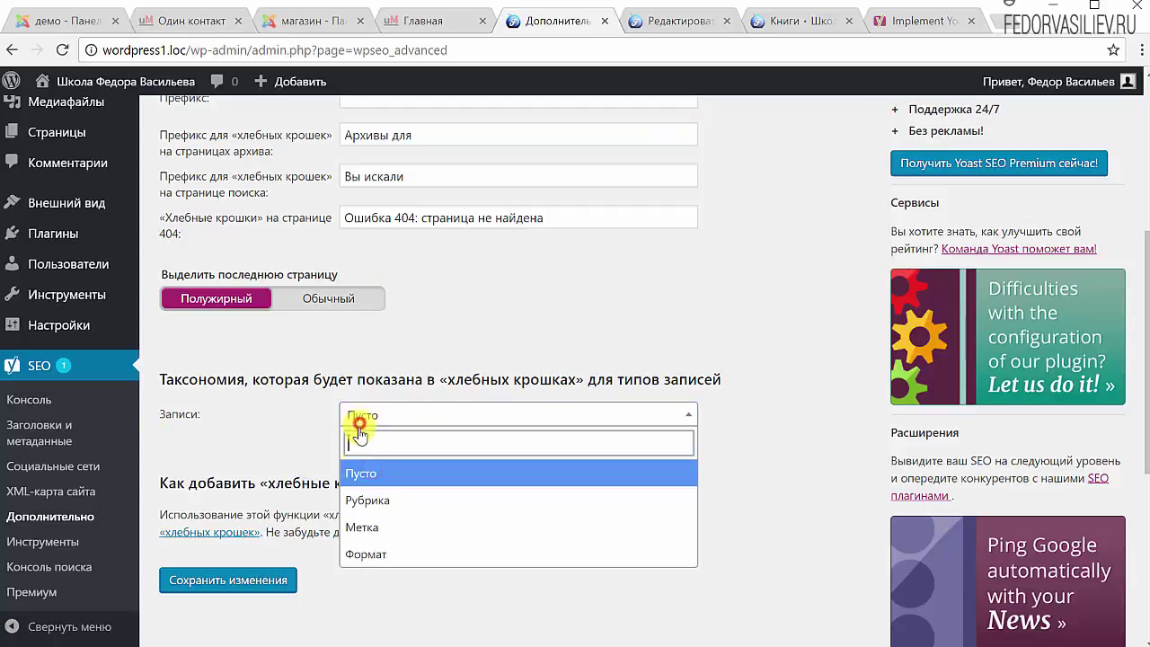
click(365, 500)
scroll(232, 431, down, 2)
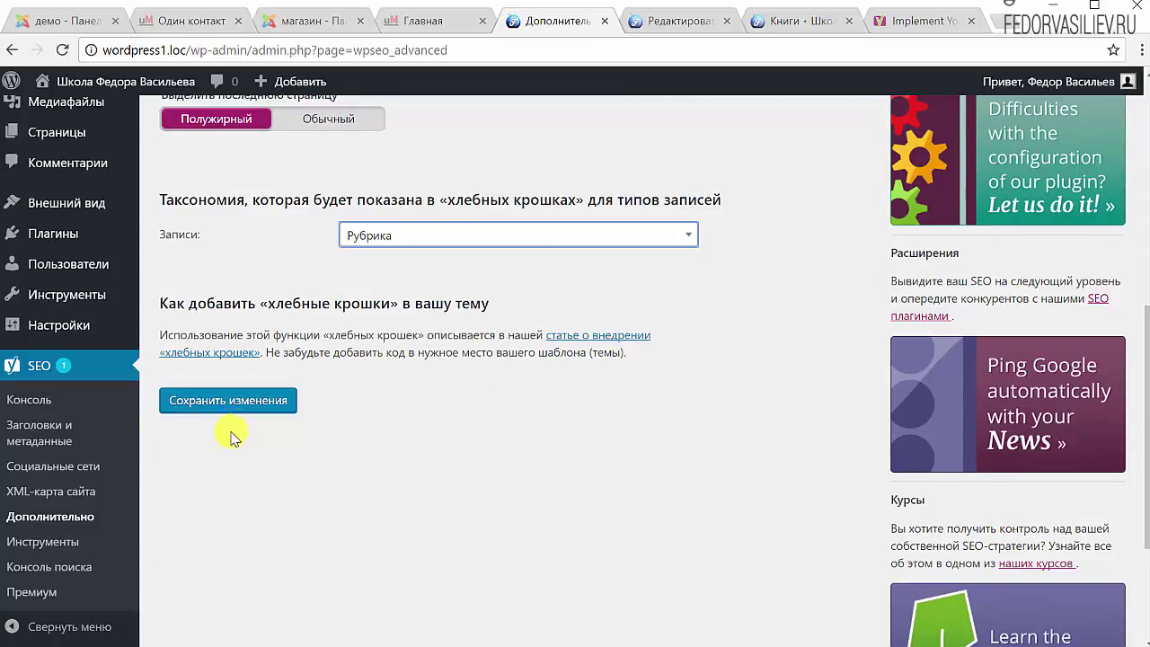
click(236, 405)
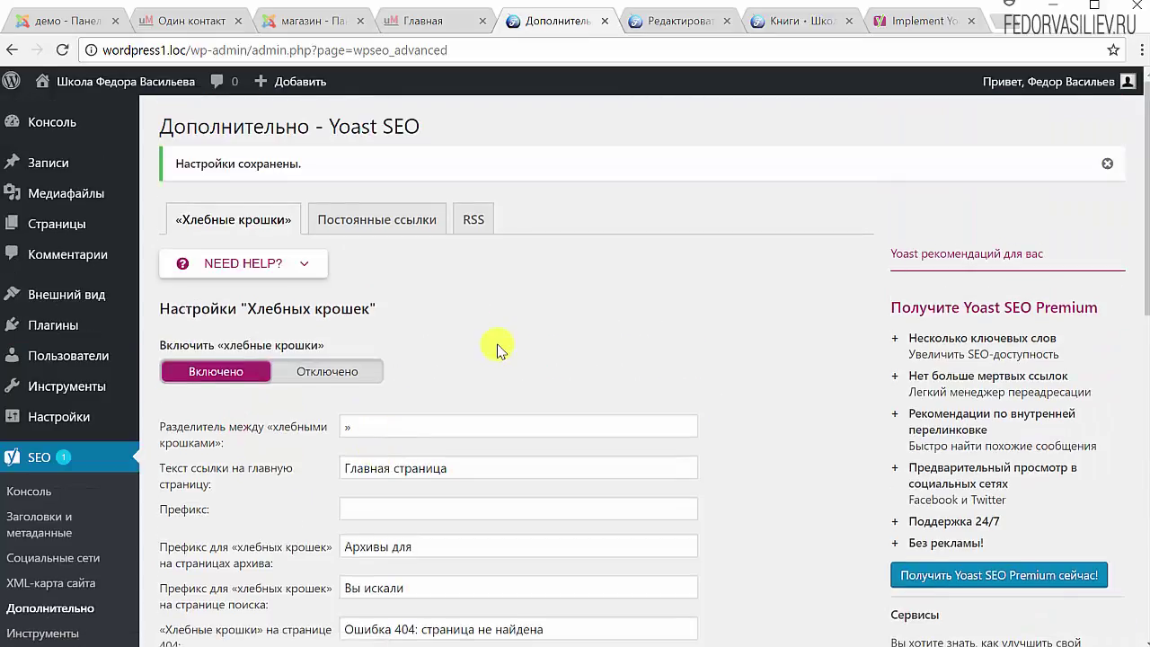
Reload the Книги category page and browse the home page to check for breadcrumbs
scroll(499, 351, down, 6)
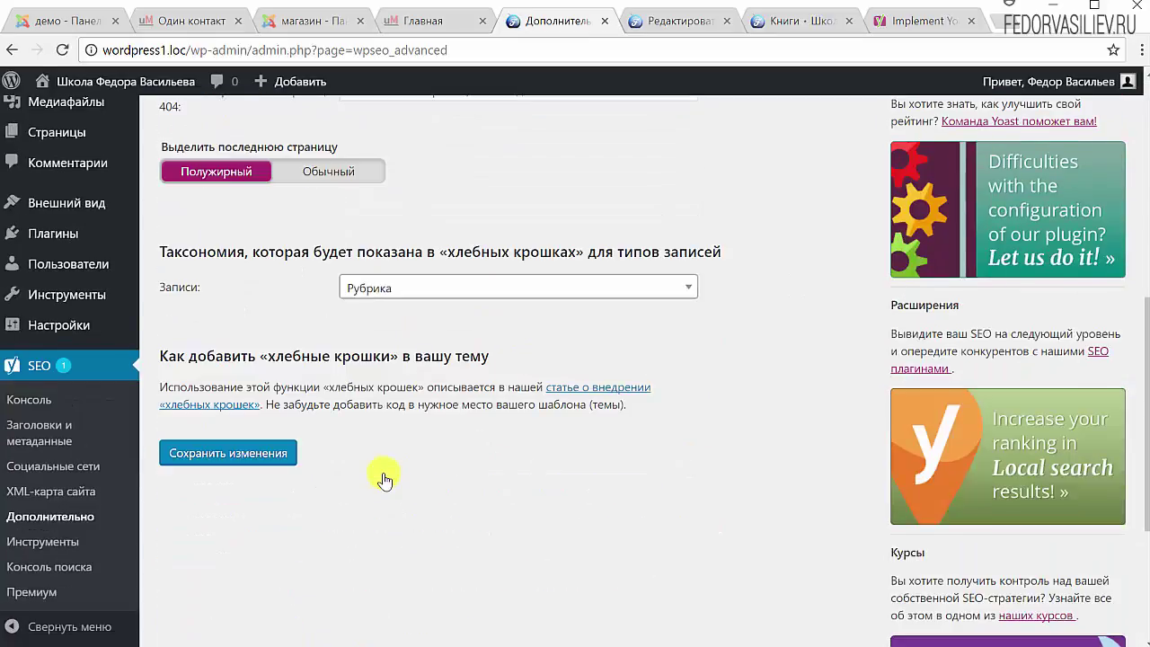
scroll(395, 449, up, 1)
scroll(407, 415, up, 5)
click(778, 20)
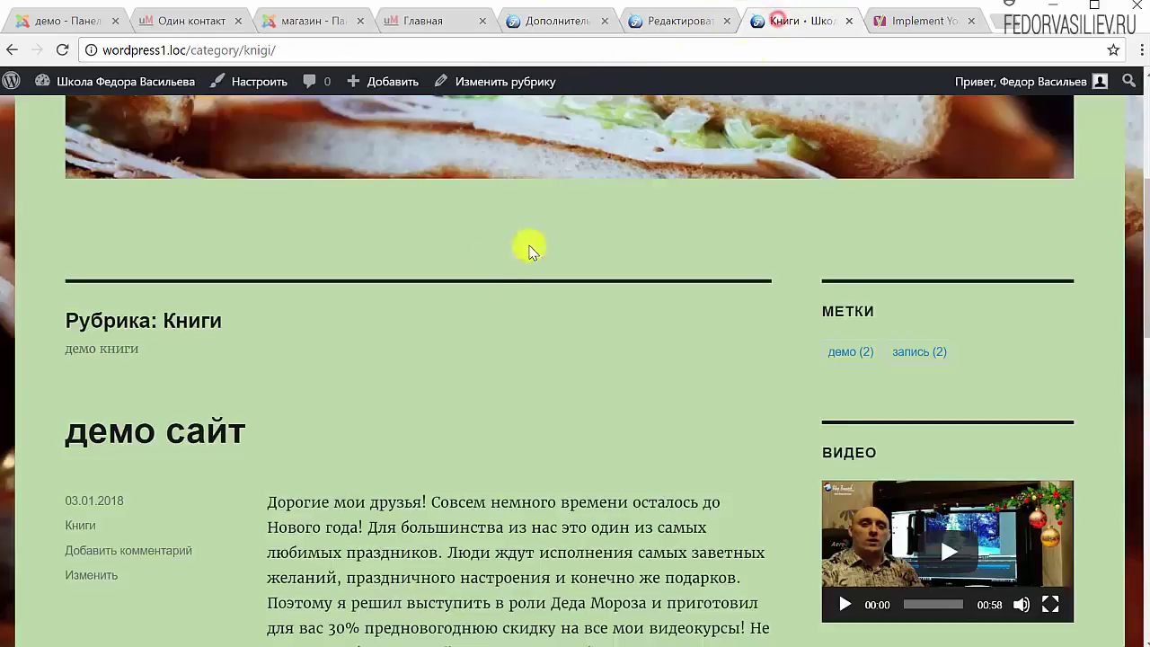
click(63, 50)
click(186, 245)
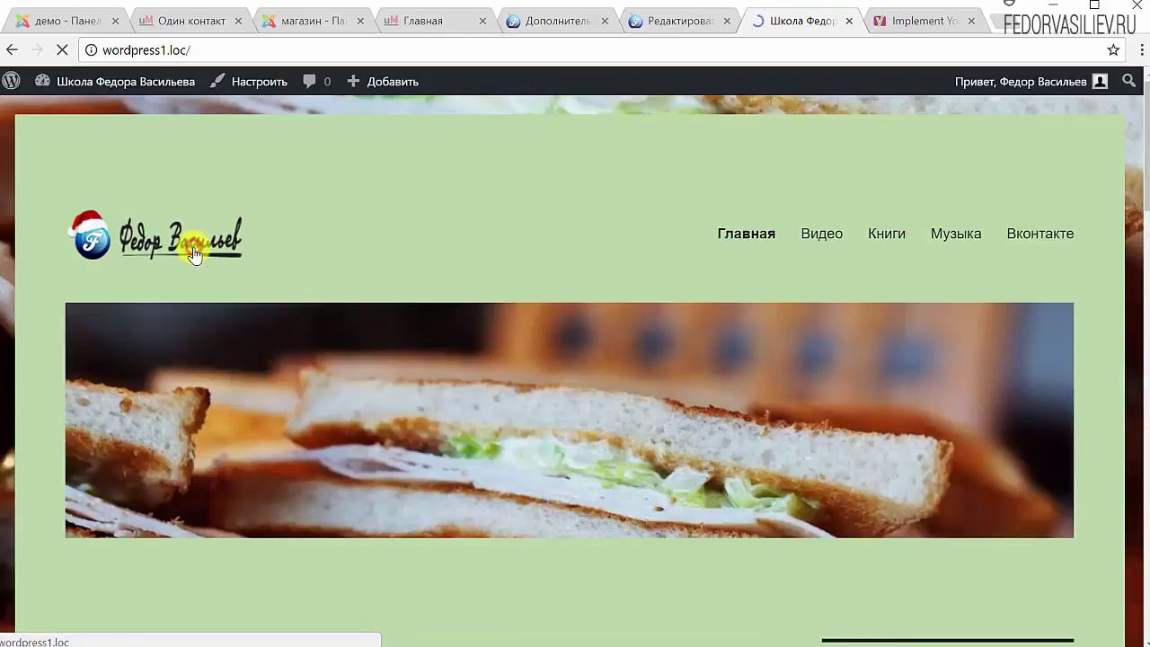
scroll(193, 252, down, 4)
scroll(193, 250, down, 4)
scroll(255, 493, up, 6)
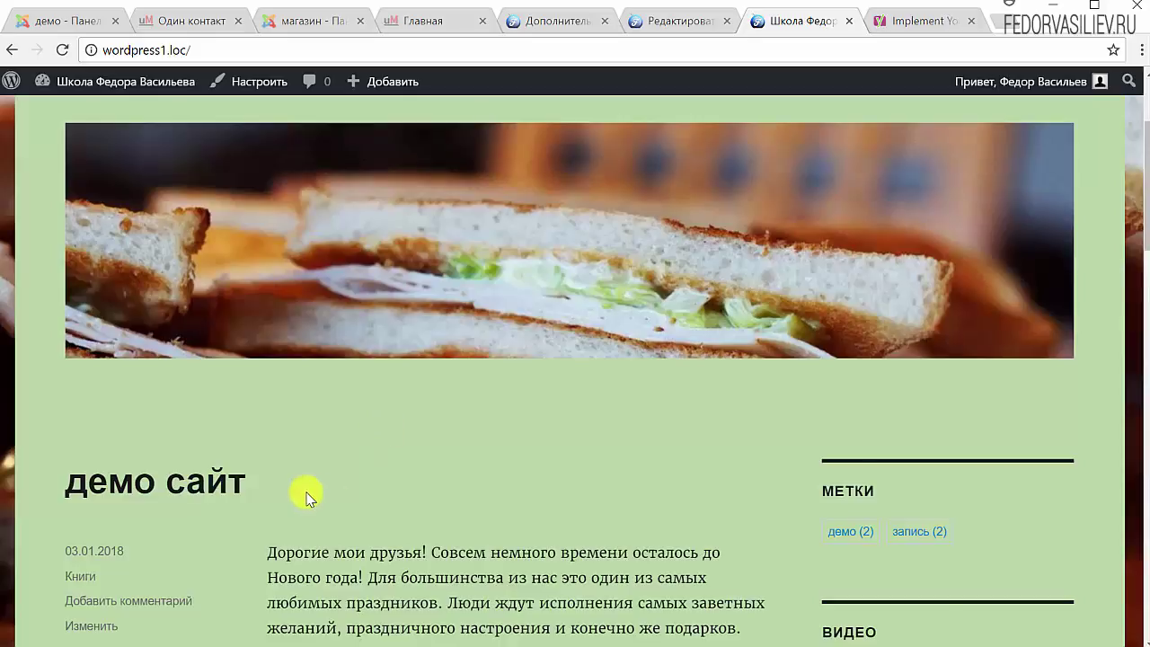
scroll(306, 494, down, 2)
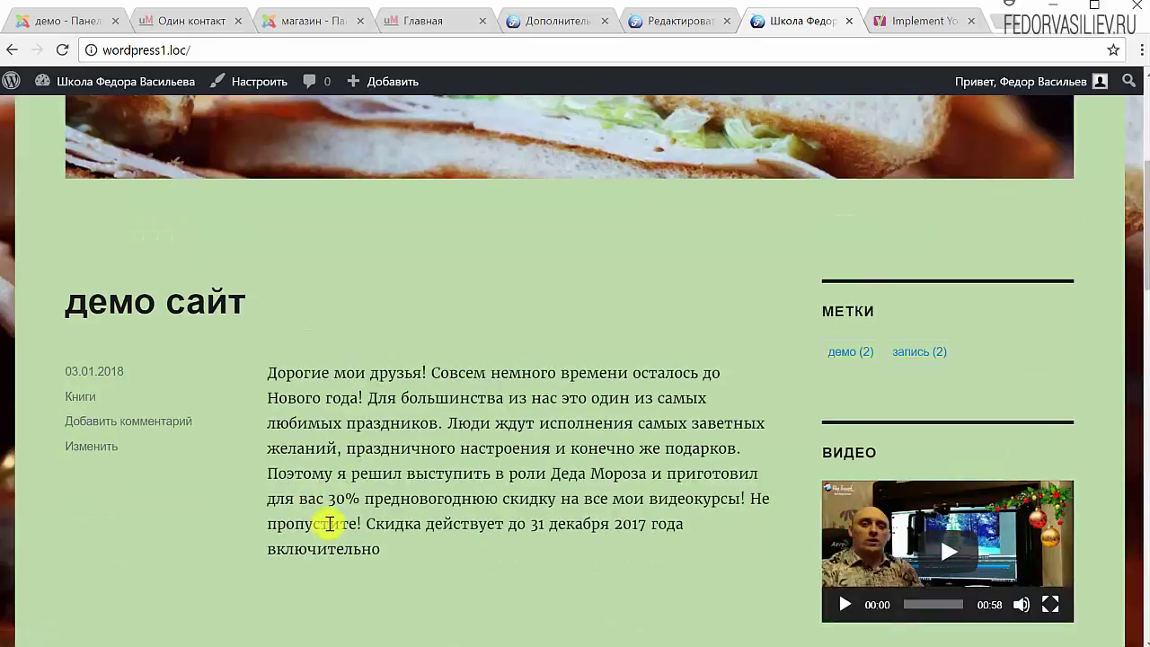
scroll(323, 512, up, 4)
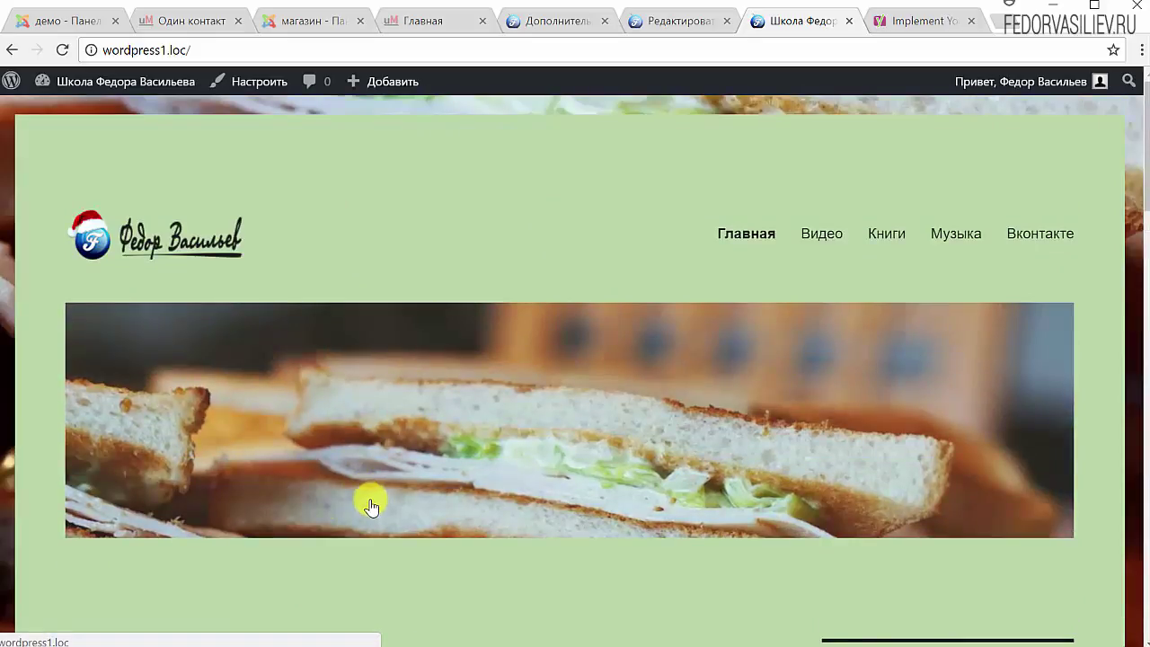
scroll(469, 375, down, 2)
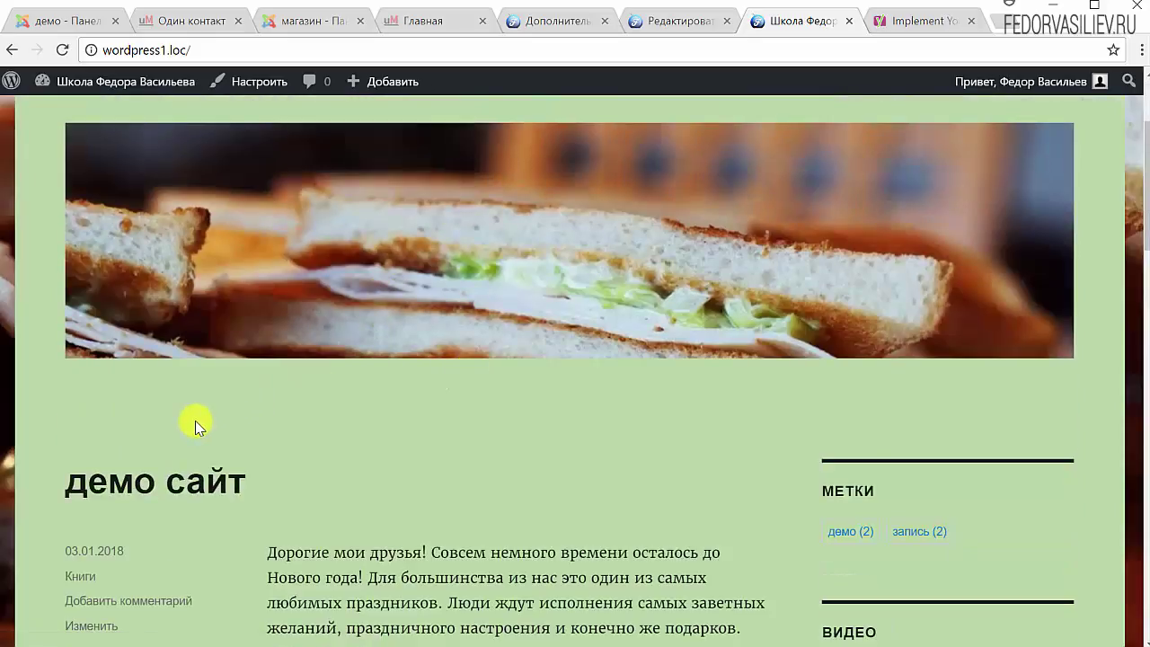
scroll(195, 420, down, 2)
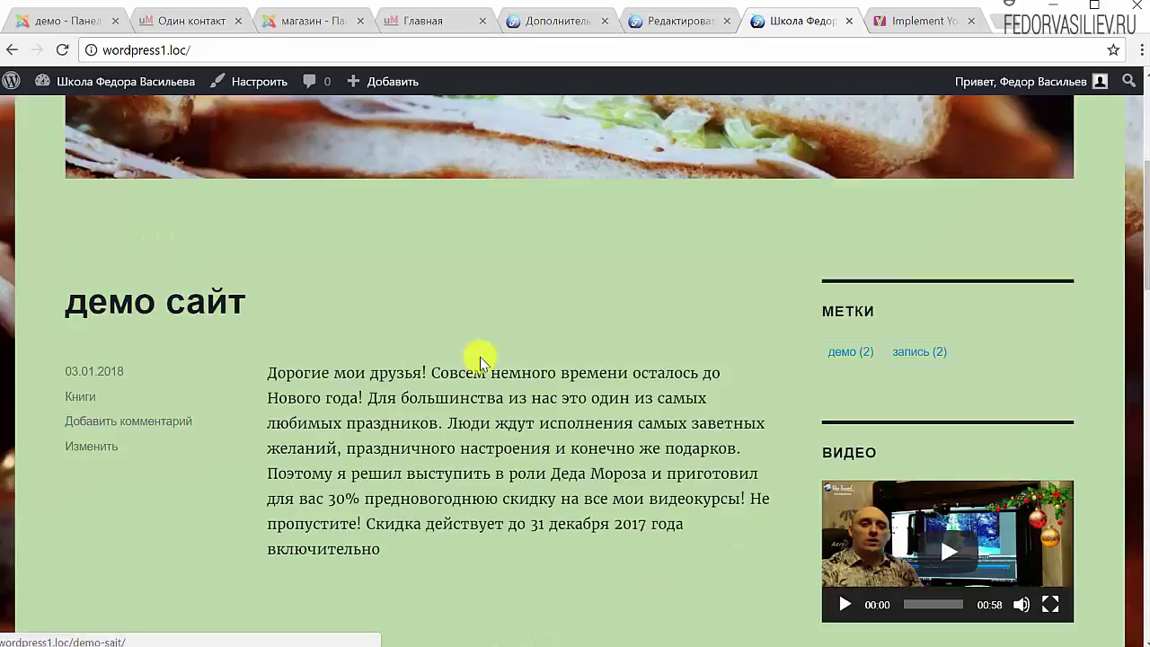
scroll(424, 399, up, 3)
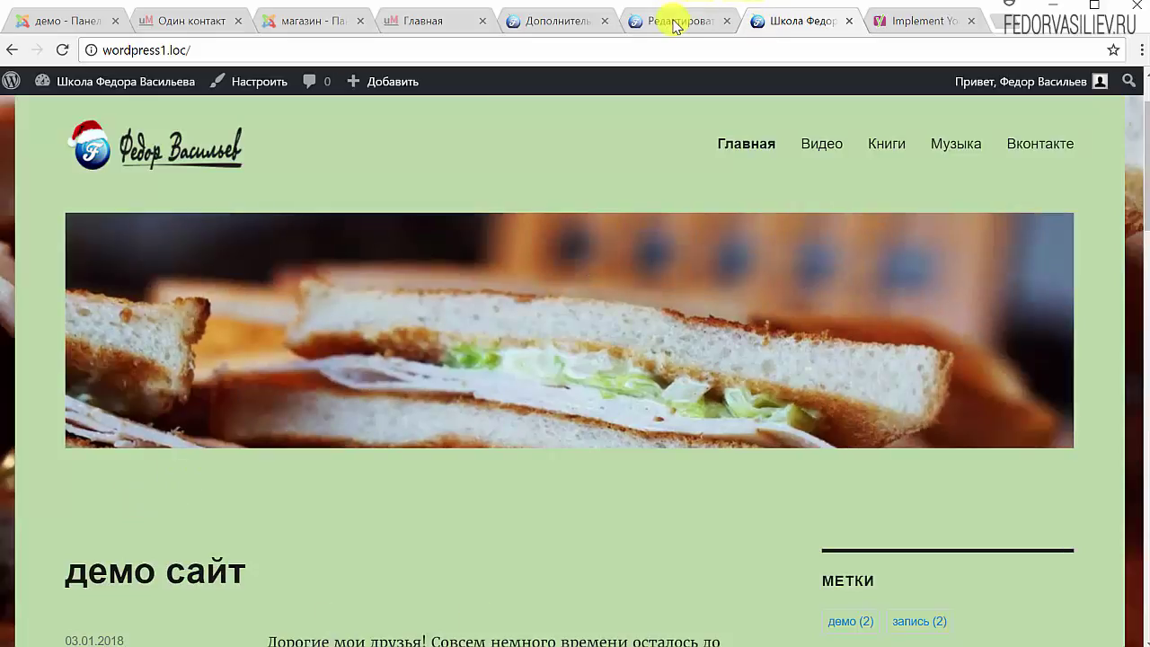
In the Yoast SEO advanced settings, find the note on adding breadcrumbs to the theme
click(578, 27)
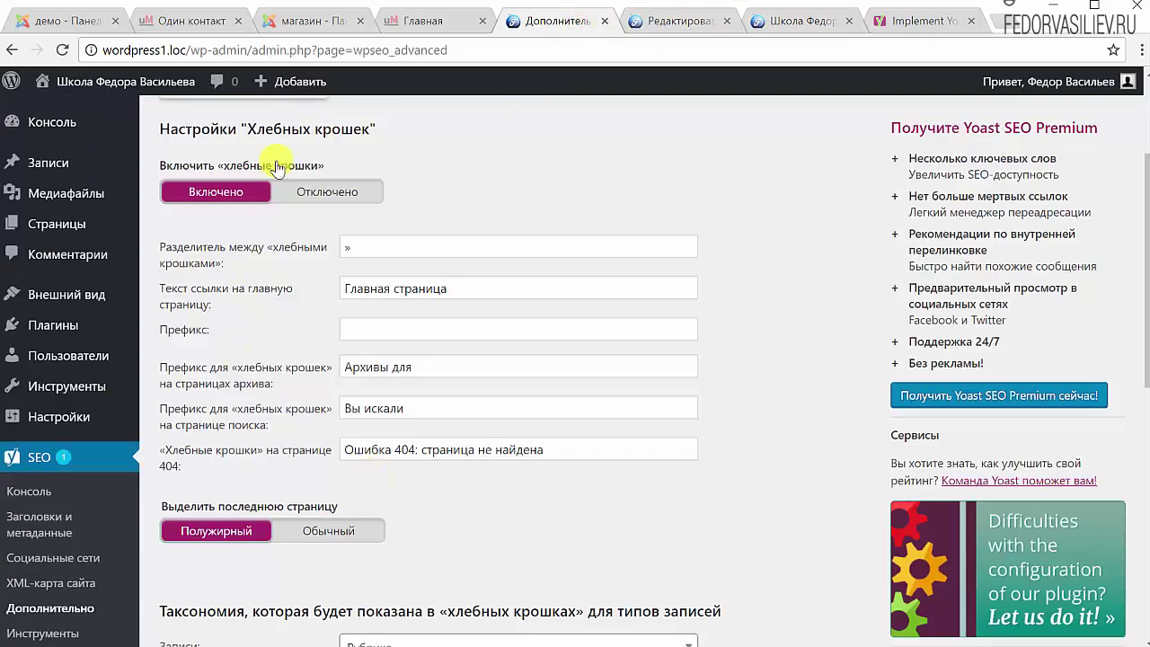
click(819, 26)
scroll(162, 386, down, 3)
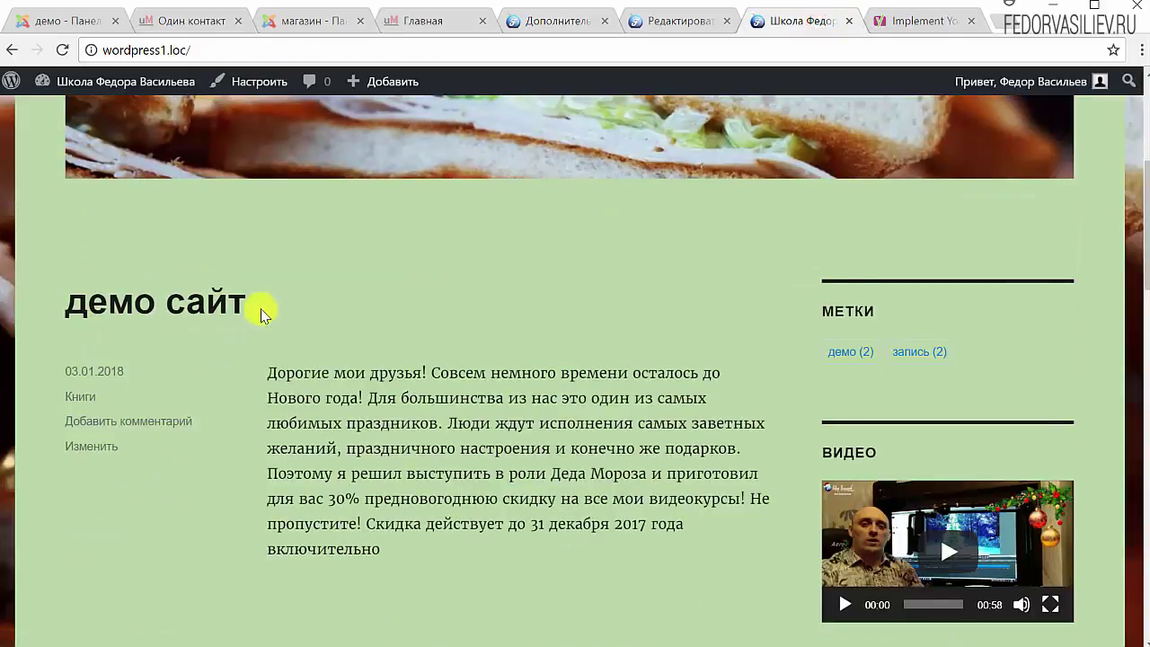
scroll(397, 332, down, 2)
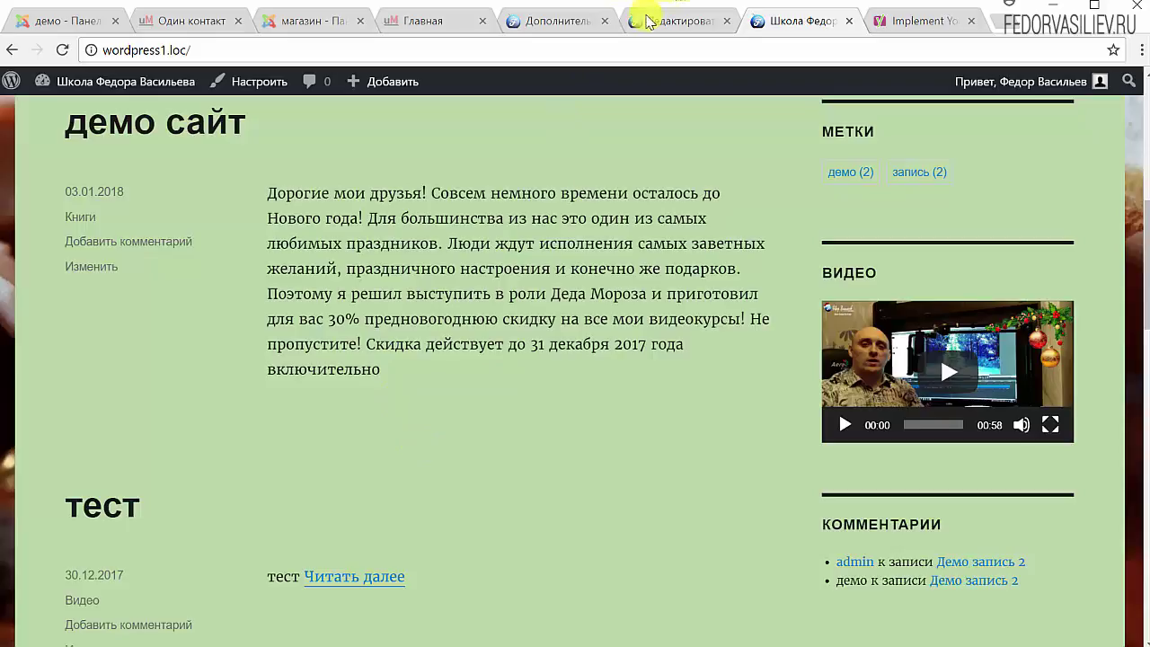
click(526, 20)
scroll(662, 180, down, 5)
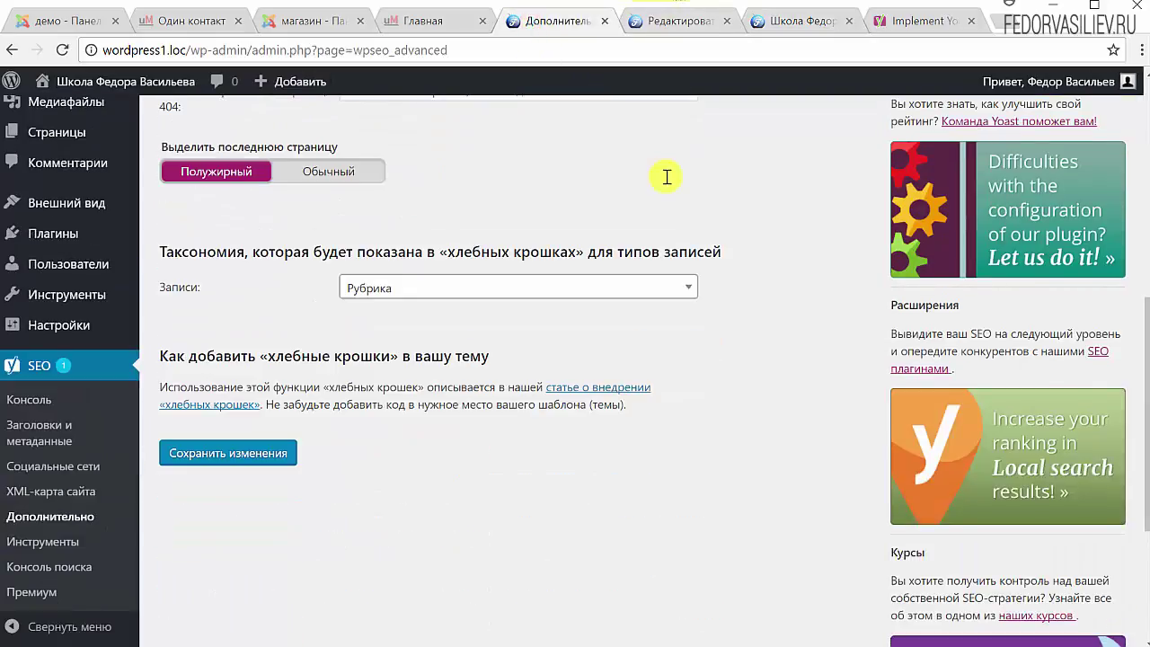
drag(334, 416, 267, 385)
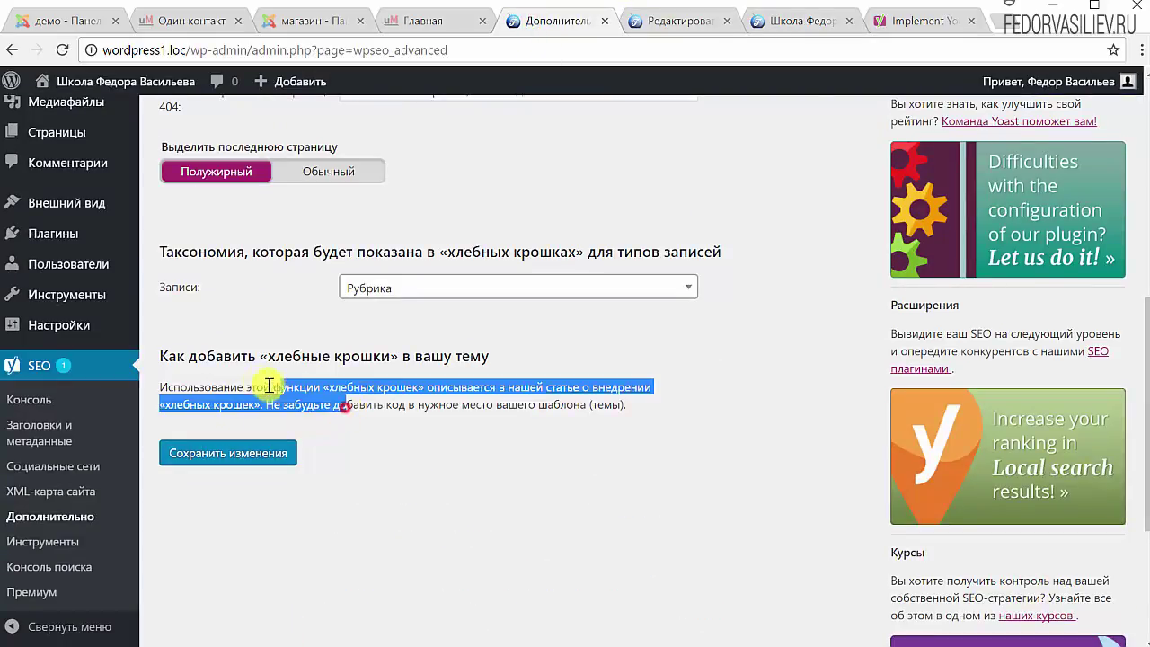
click(440, 438)
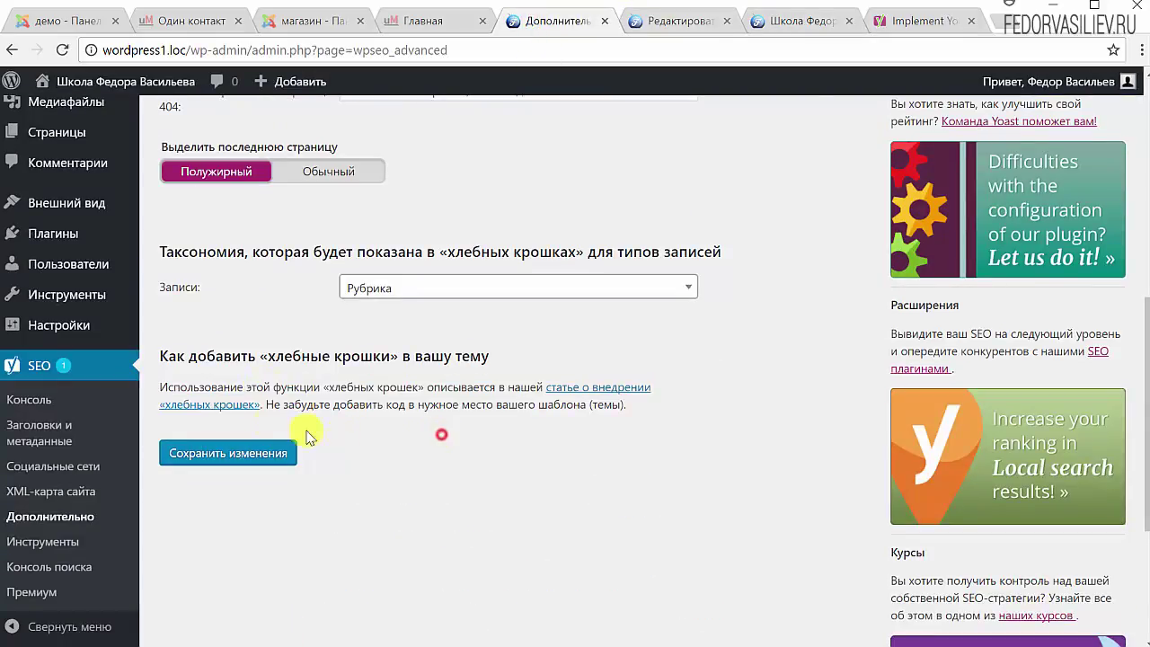
Open the breadcrumbs implementation article, translate it to Russian, then revert to English
click(236, 410)
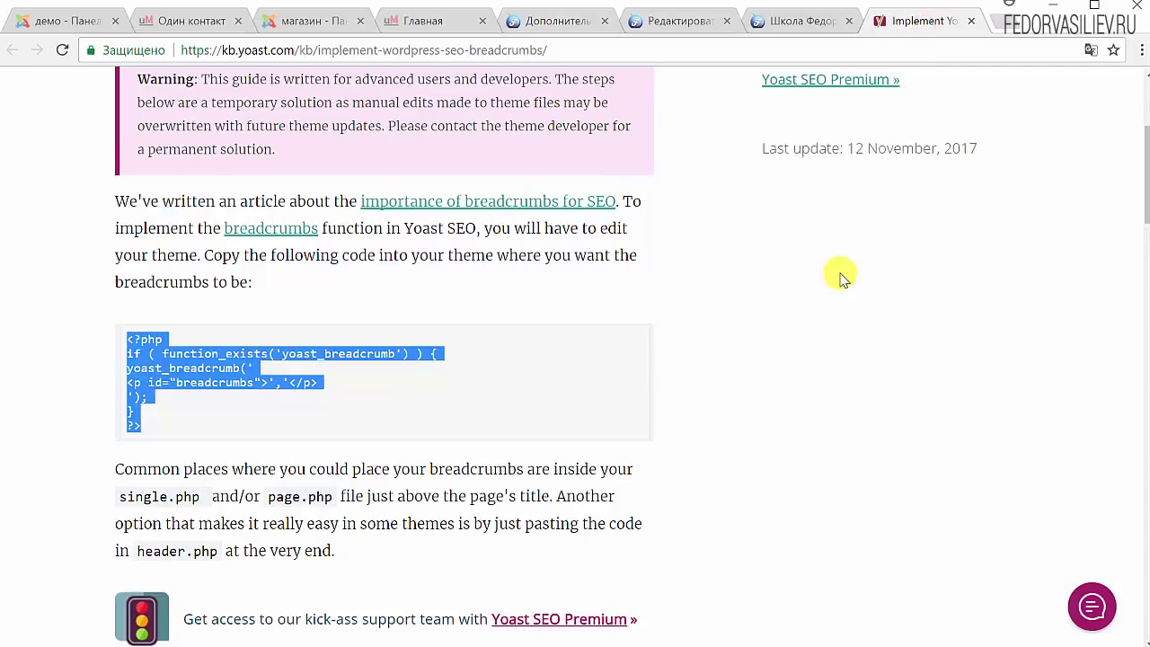
click(1090, 50)
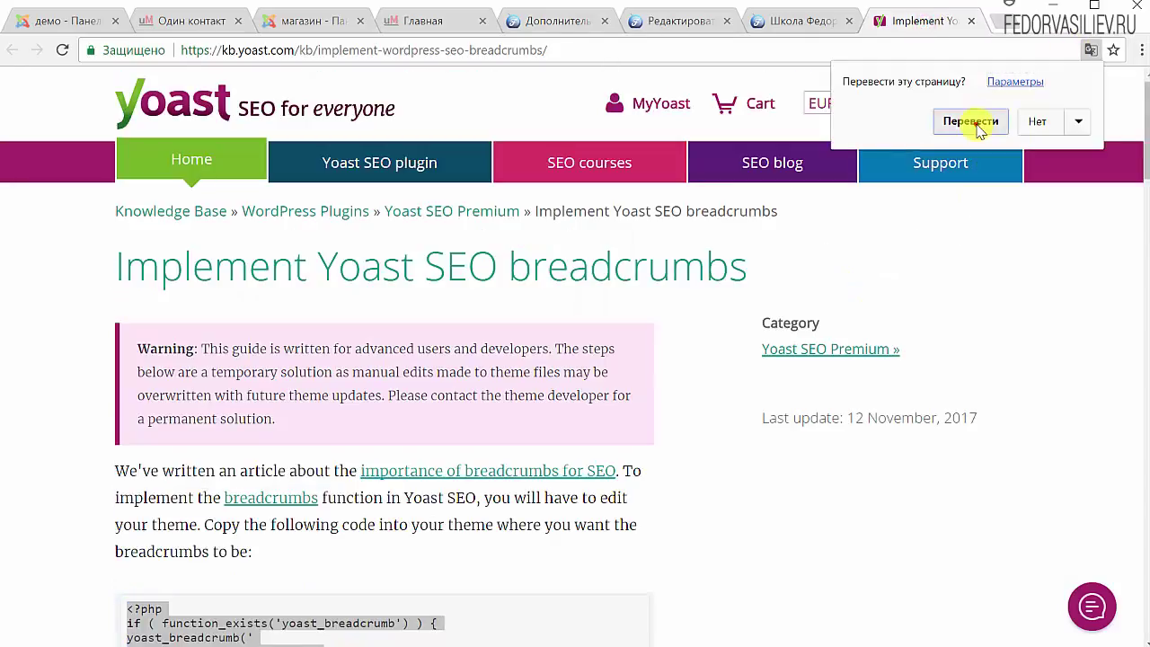
click(974, 123)
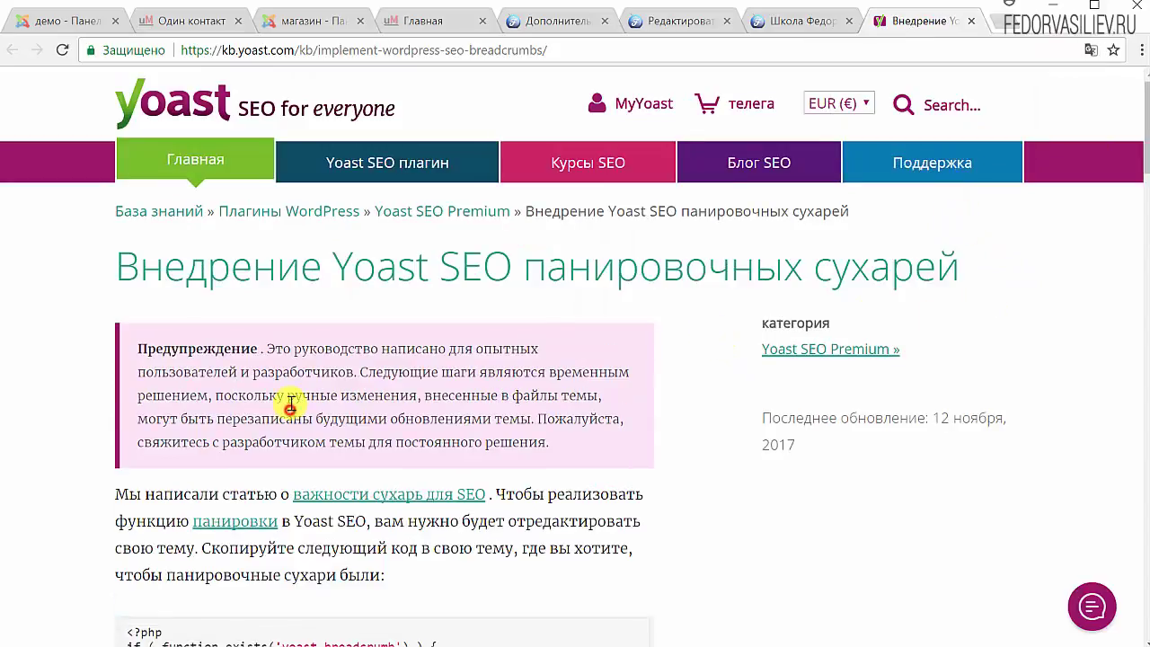
scroll(128, 218, down, 4)
scroll(132, 222, down, 1)
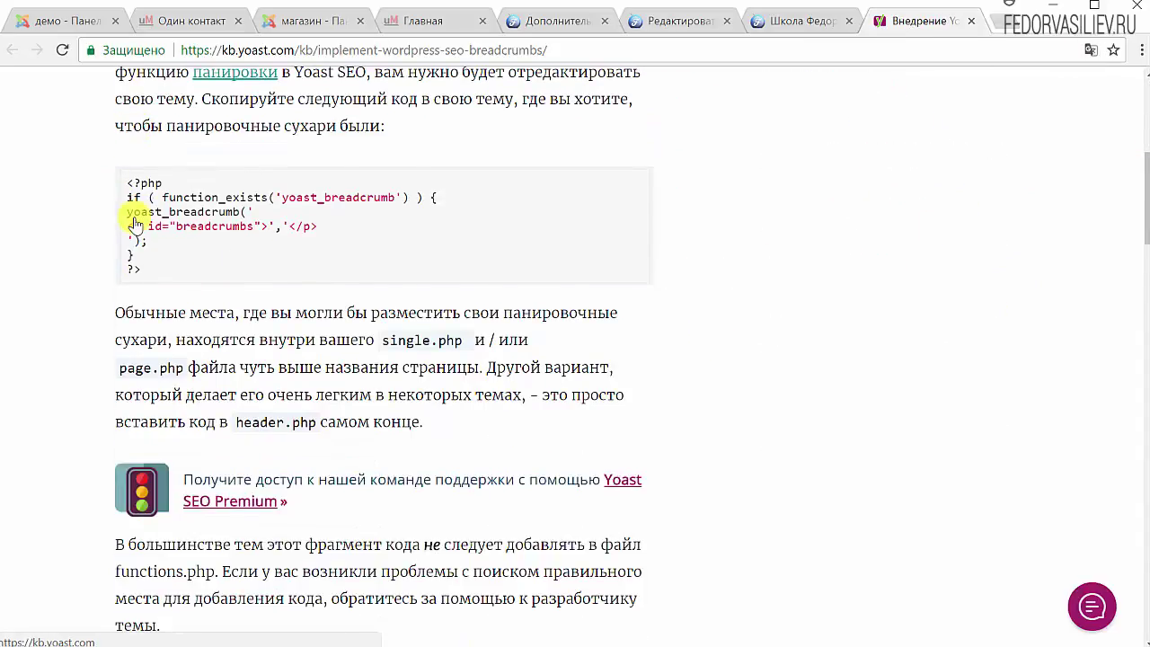
scroll(134, 220, up, 1)
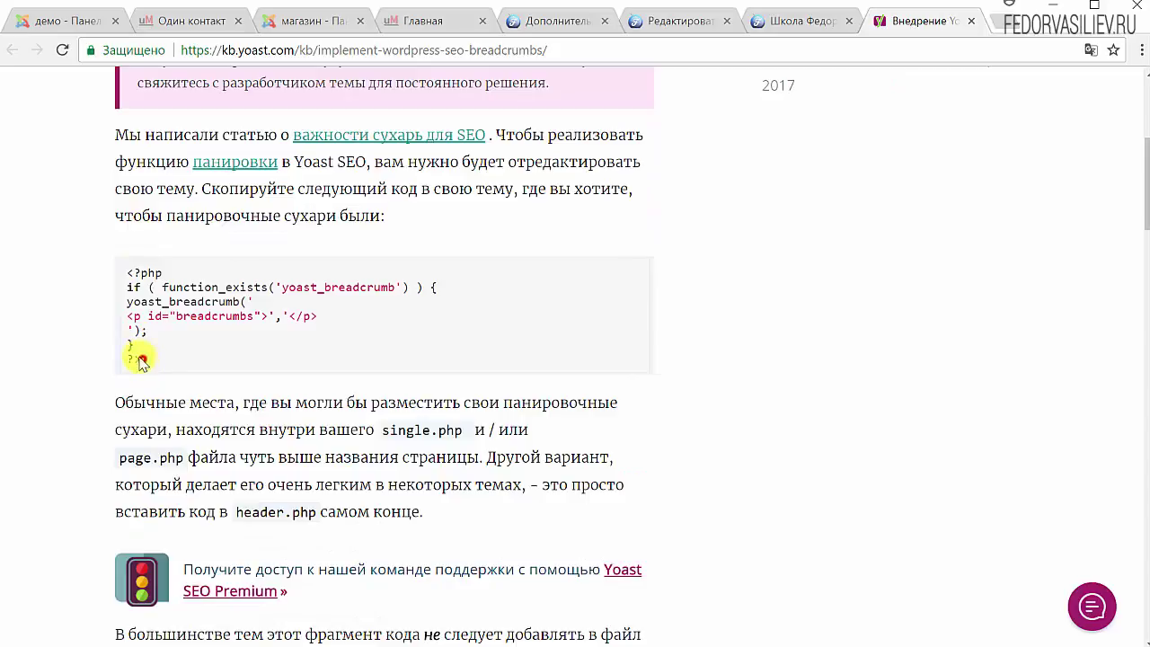
drag(141, 361, 134, 329)
click(1089, 51)
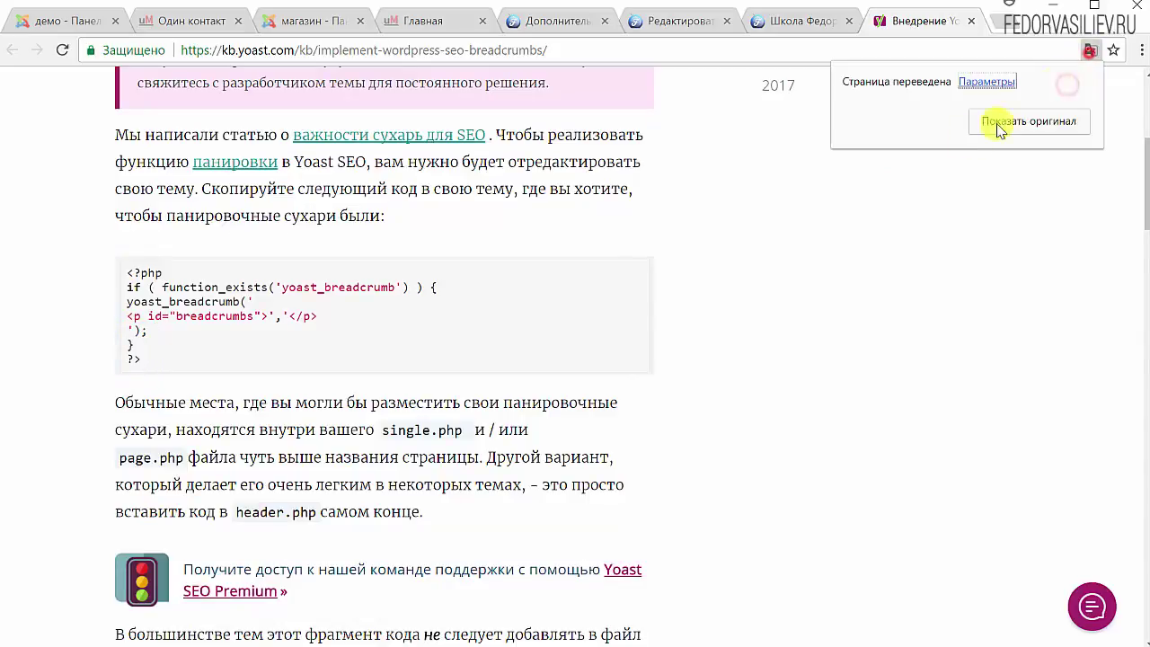
click(999, 128)
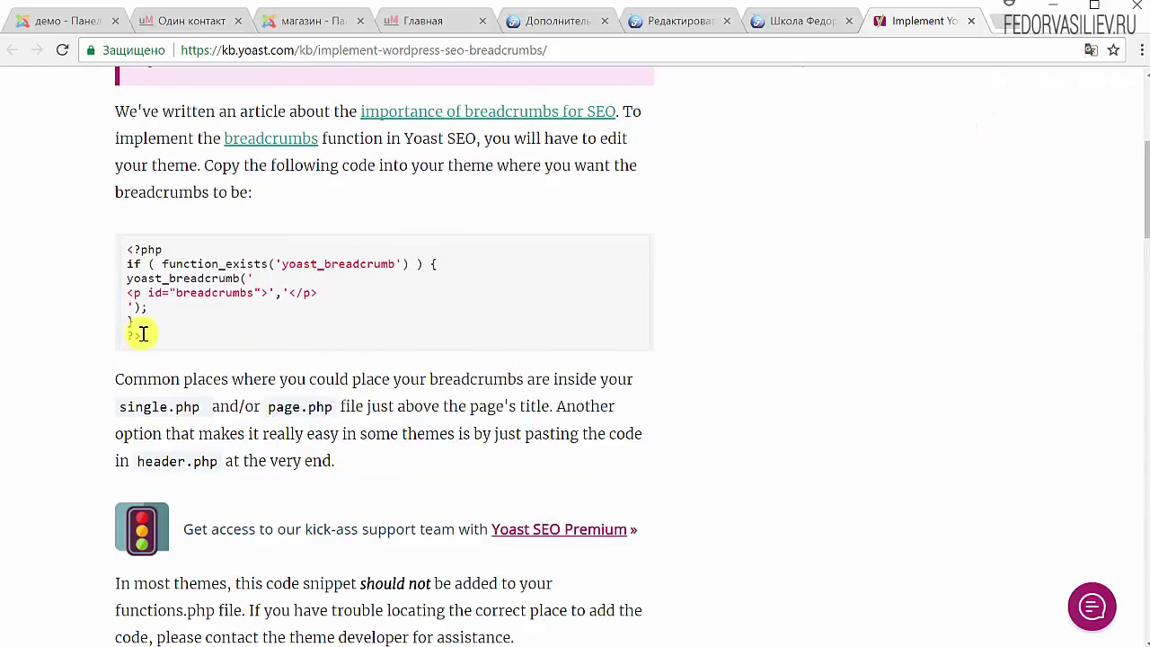
Copy the article's breadcrumb PHP code block for use in header.php
drag(141, 334, 131, 248)
right_click(132, 248)
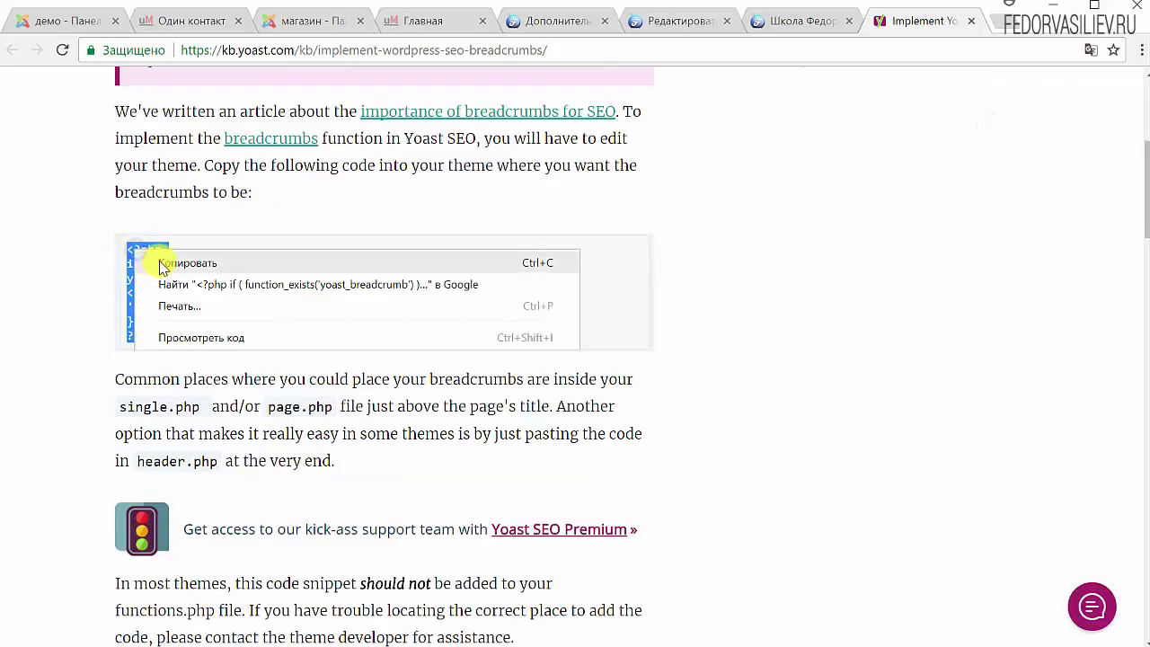
click(161, 263)
scroll(566, 359, up, 4)
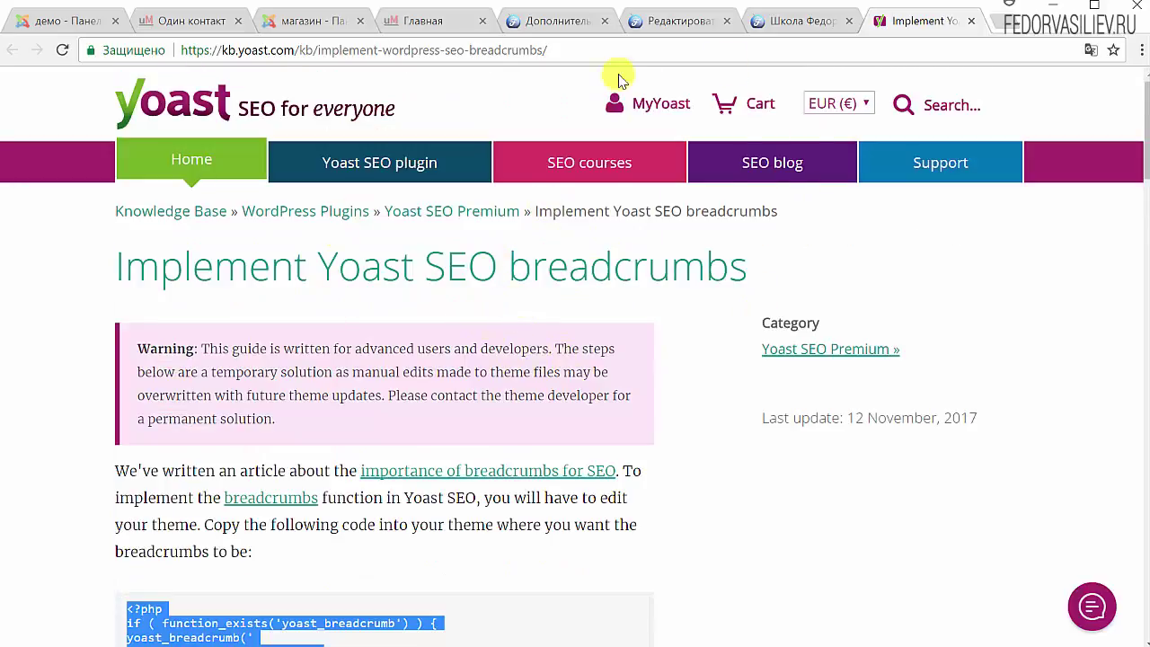
click(669, 20)
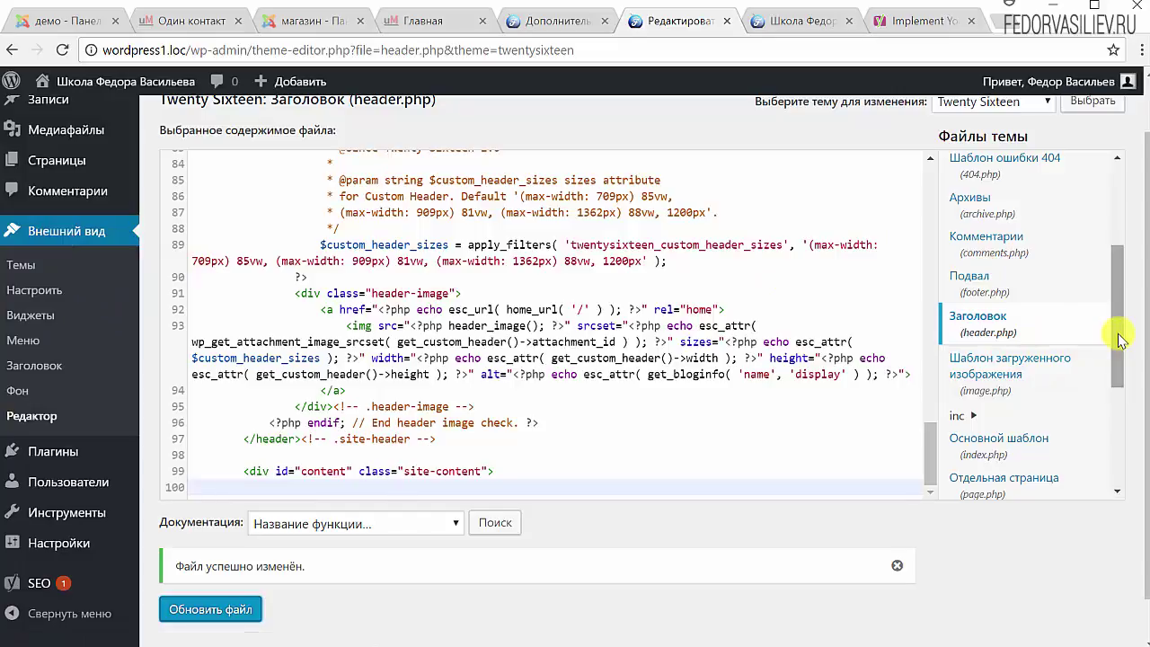
Scroll to the end of header.php, then go back to the breadcrumb code in the Yoast article
mouse_move(1121, 339)
mouse_down()
mouse_move(1122, 249)
mouse_move(1122, 346)
mouse_up()
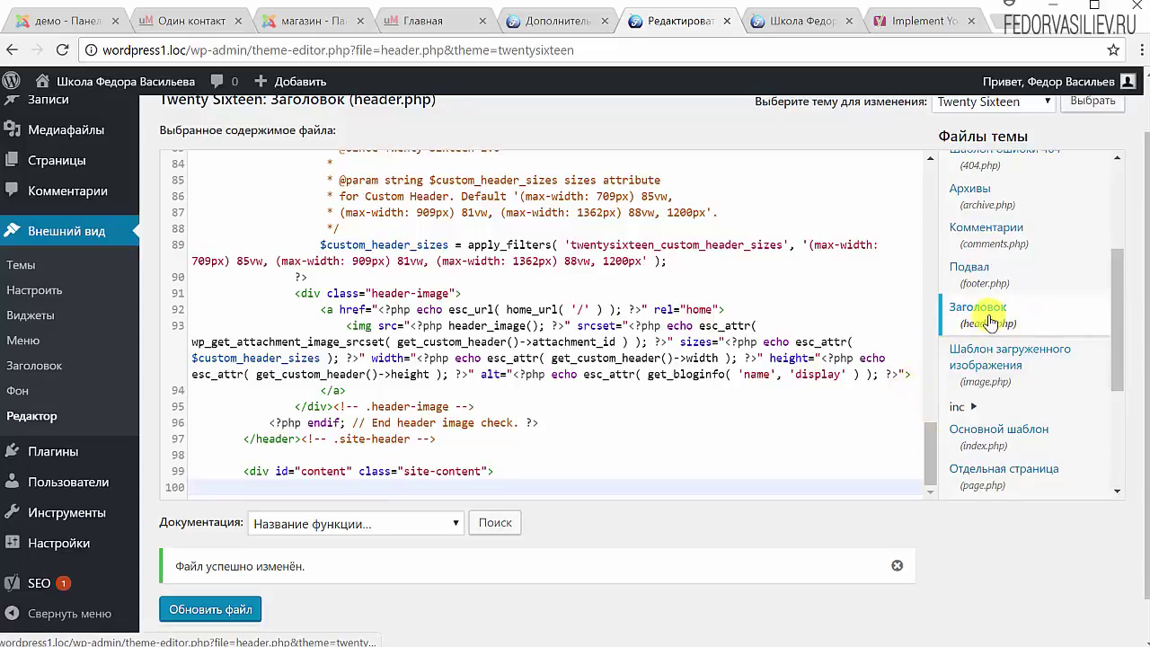
drag(937, 456, 927, 477)
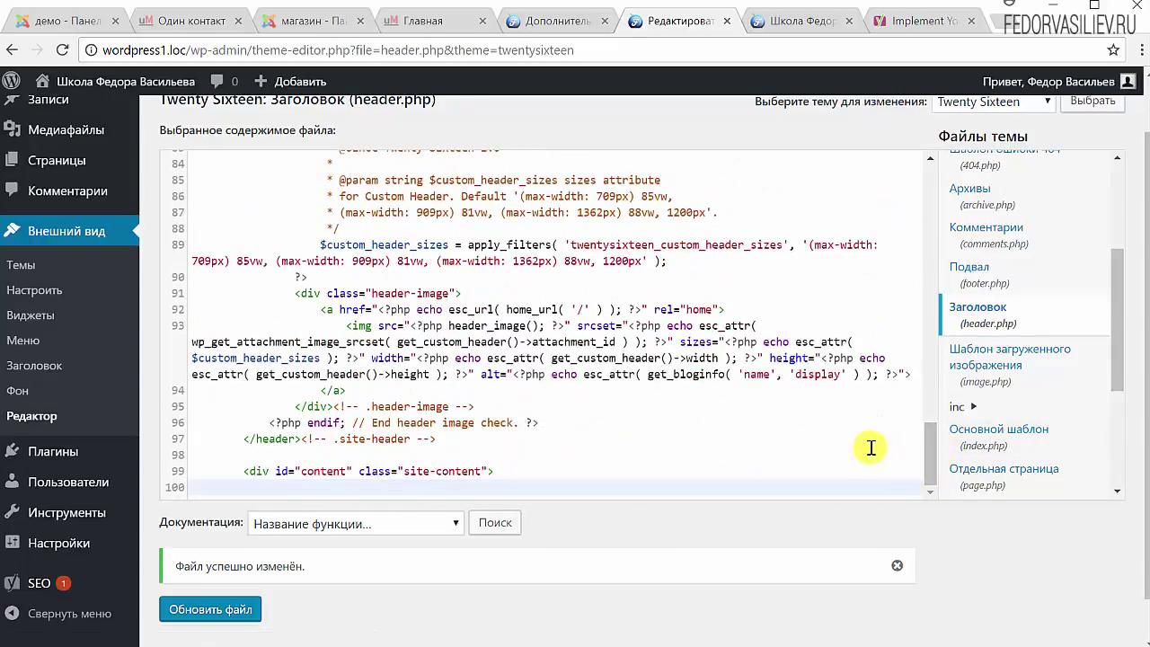
click(909, 22)
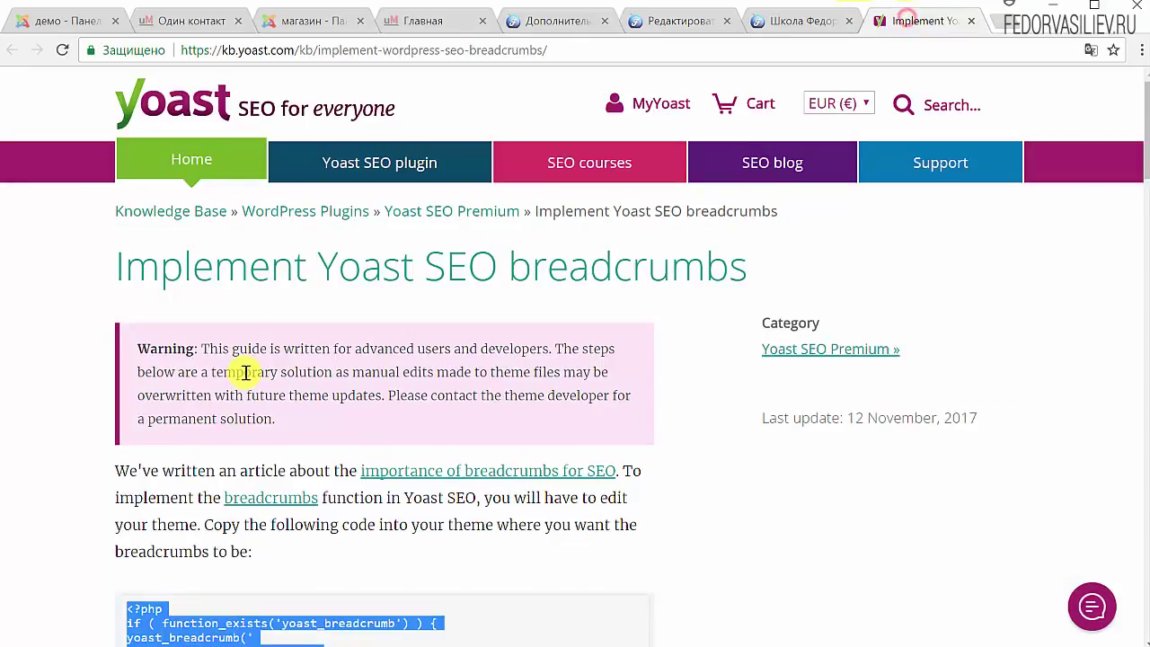
scroll(246, 367, down, 2)
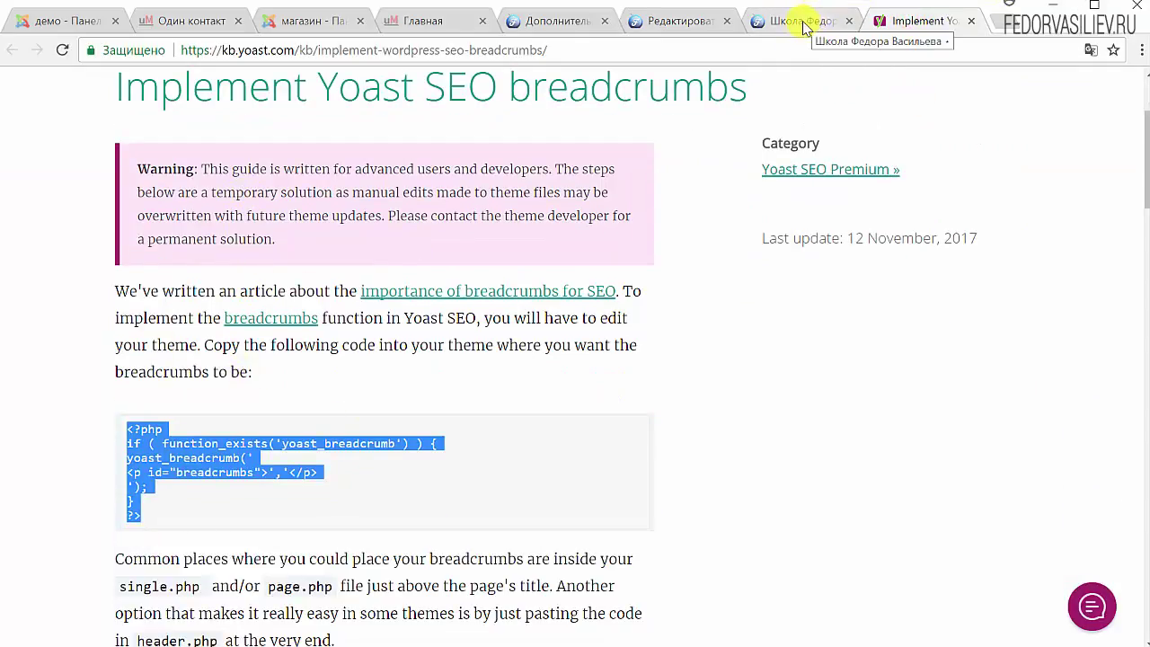
click(803, 25)
Paste the breadcrumb snippet after line 99 of header.php and update the file
click(660, 20)
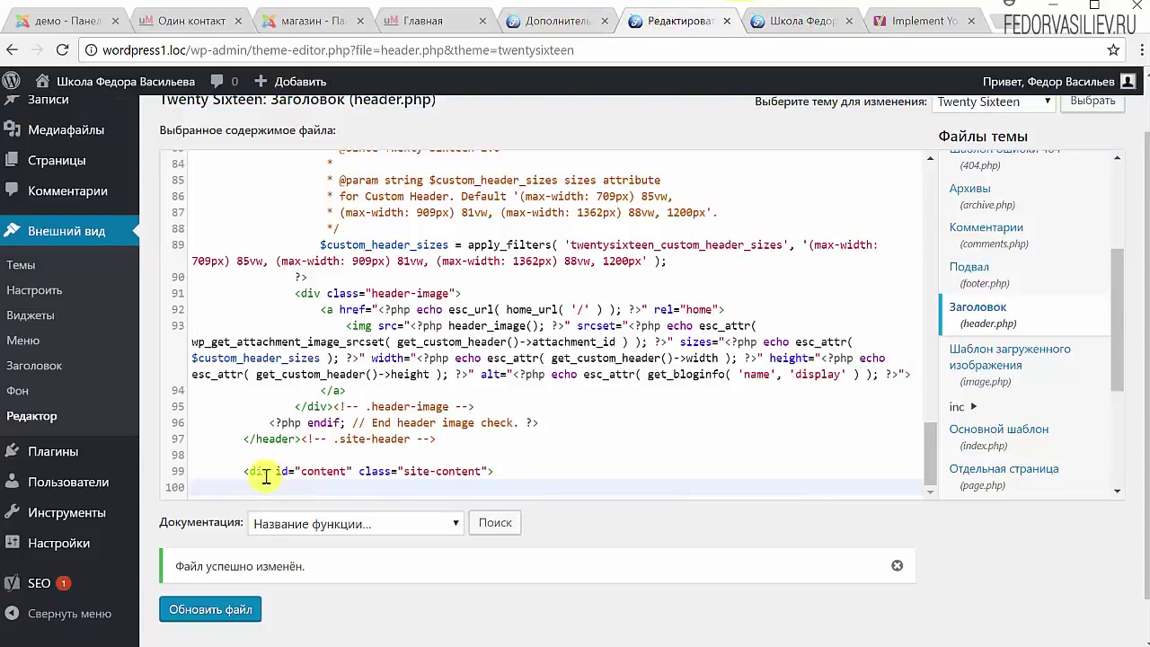
key(ctrl+v)
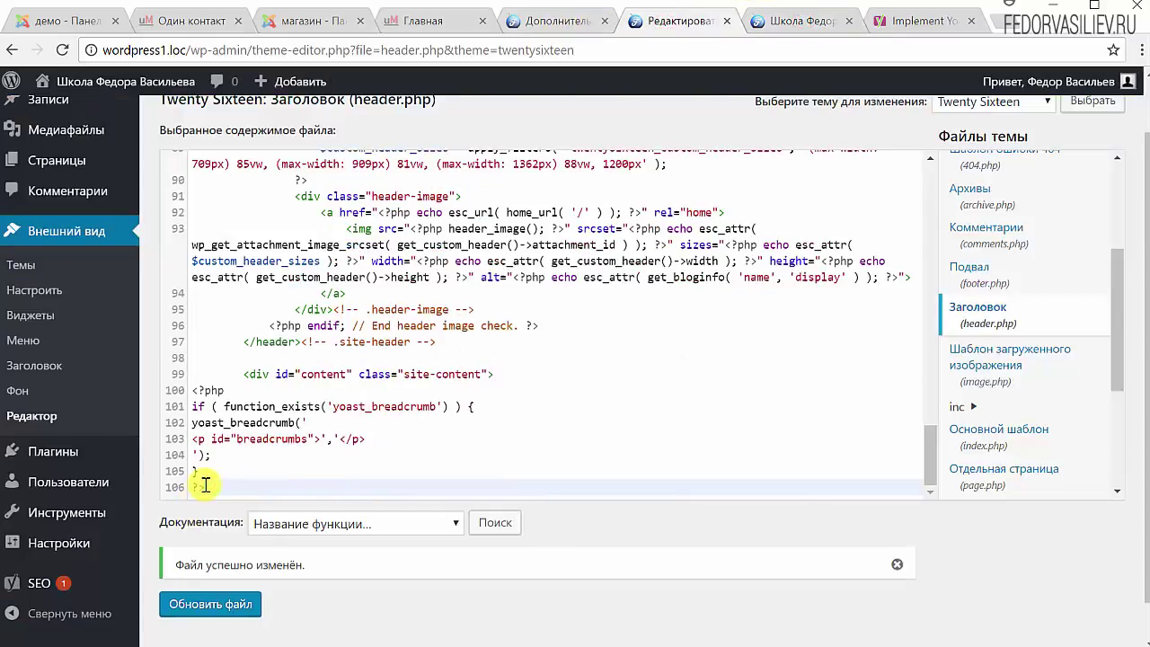
drag(198, 458, 191, 404)
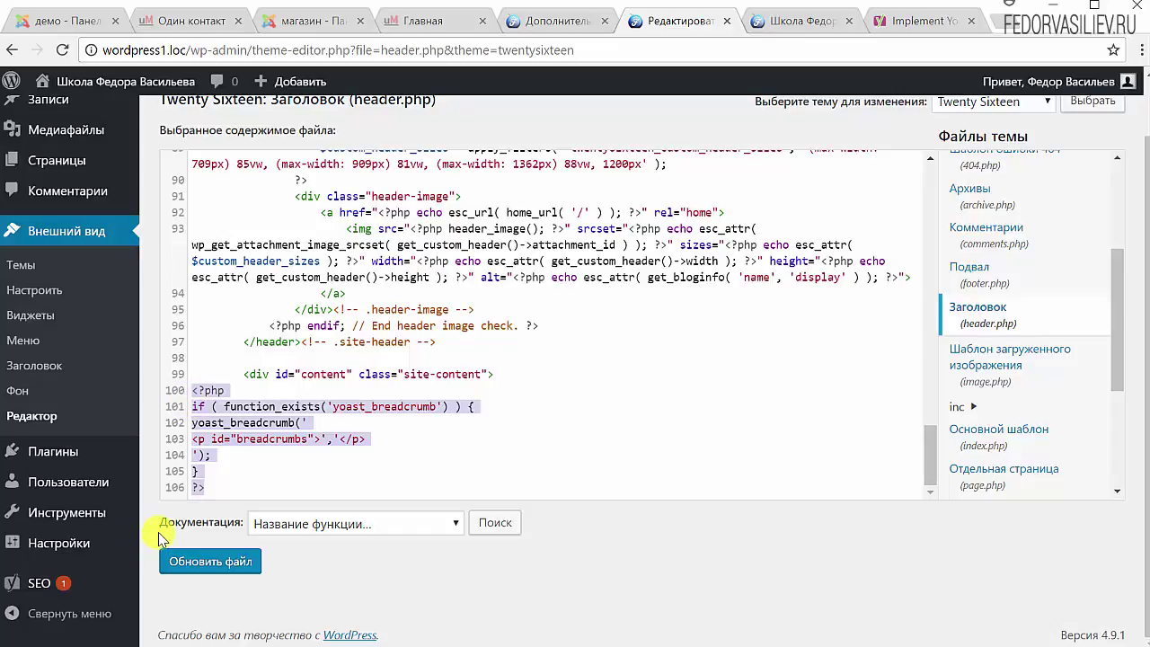
click(207, 570)
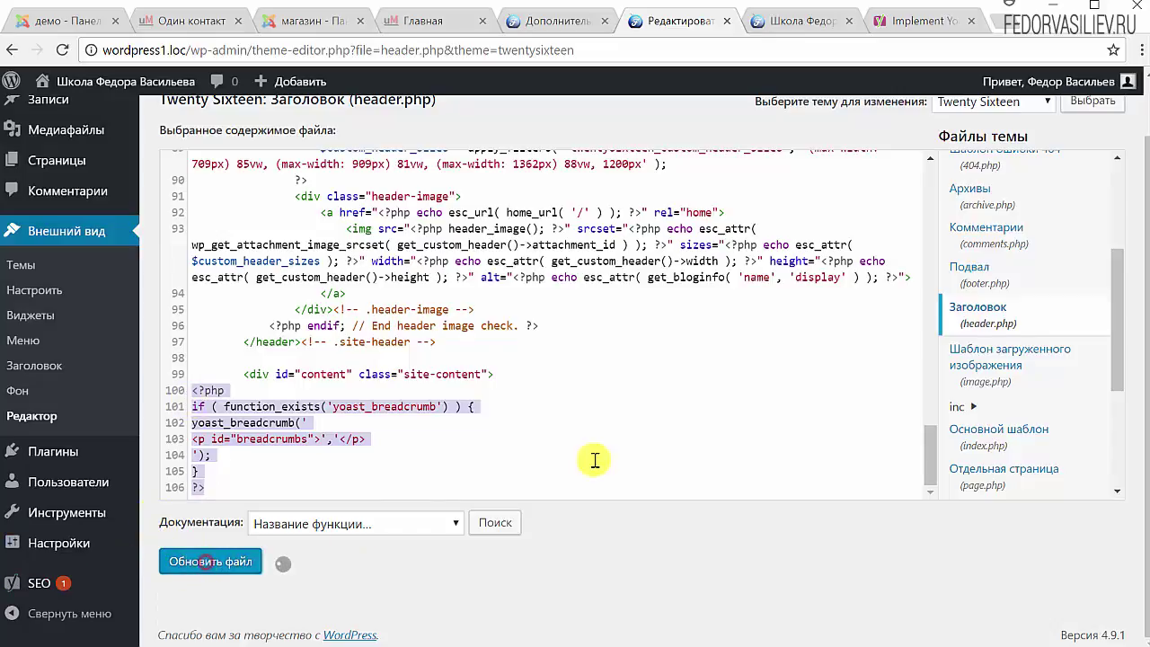
Reload the front page and check the new Главная страница breadcrumb against the Yoast settings
click(789, 21)
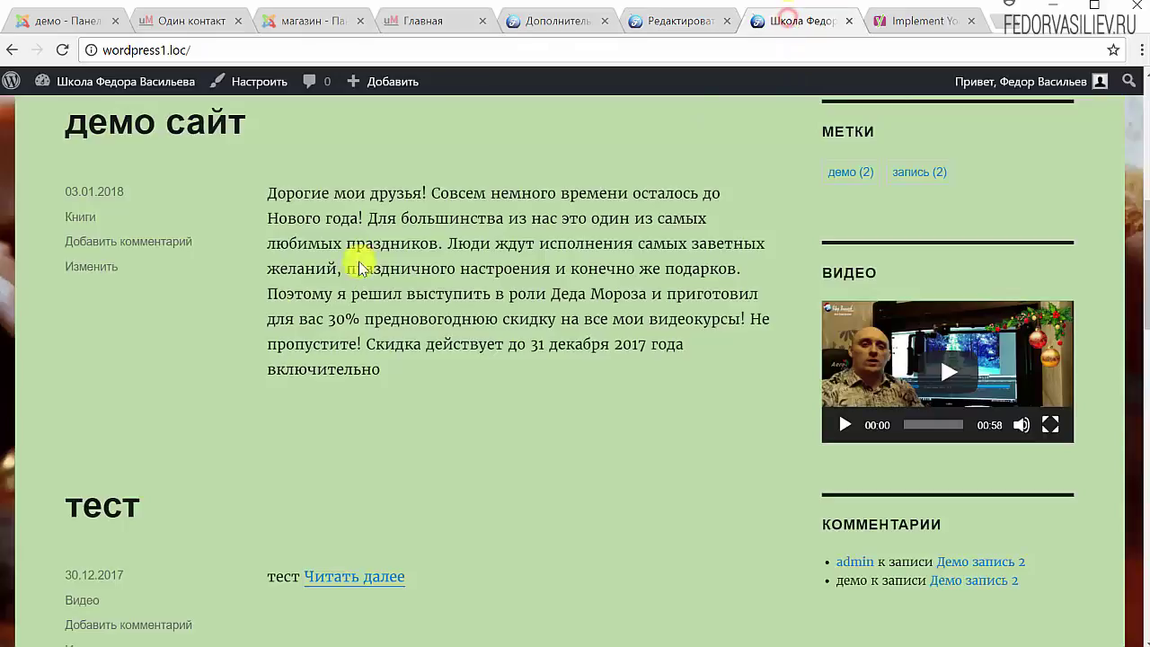
scroll(269, 311, up, 4)
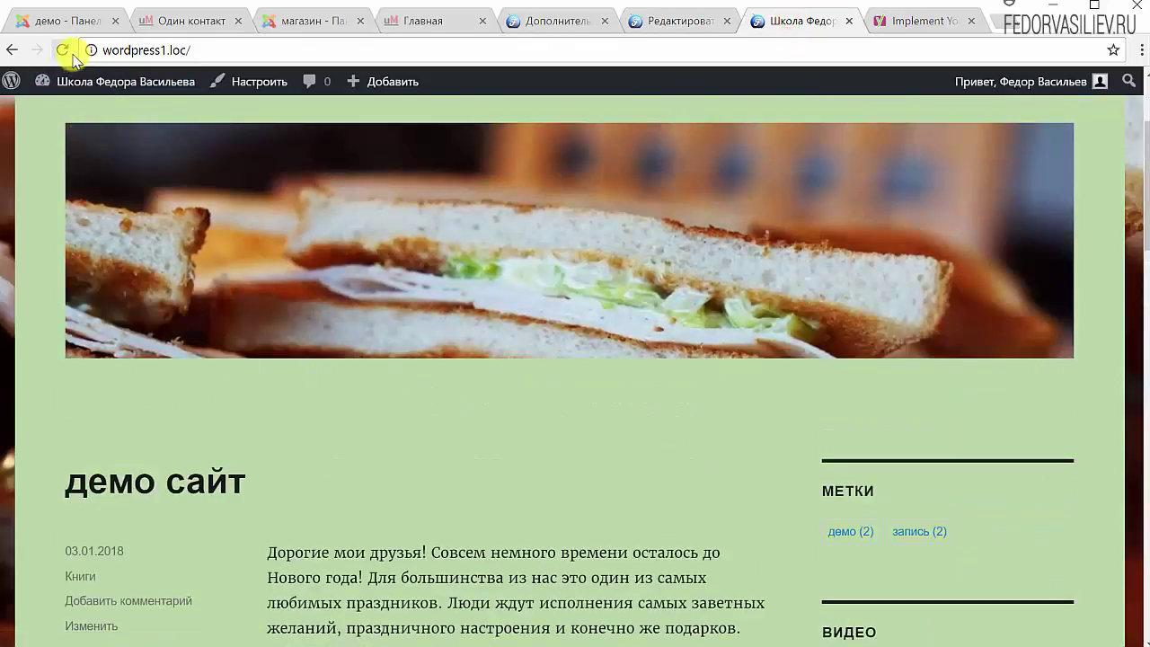
click(60, 50)
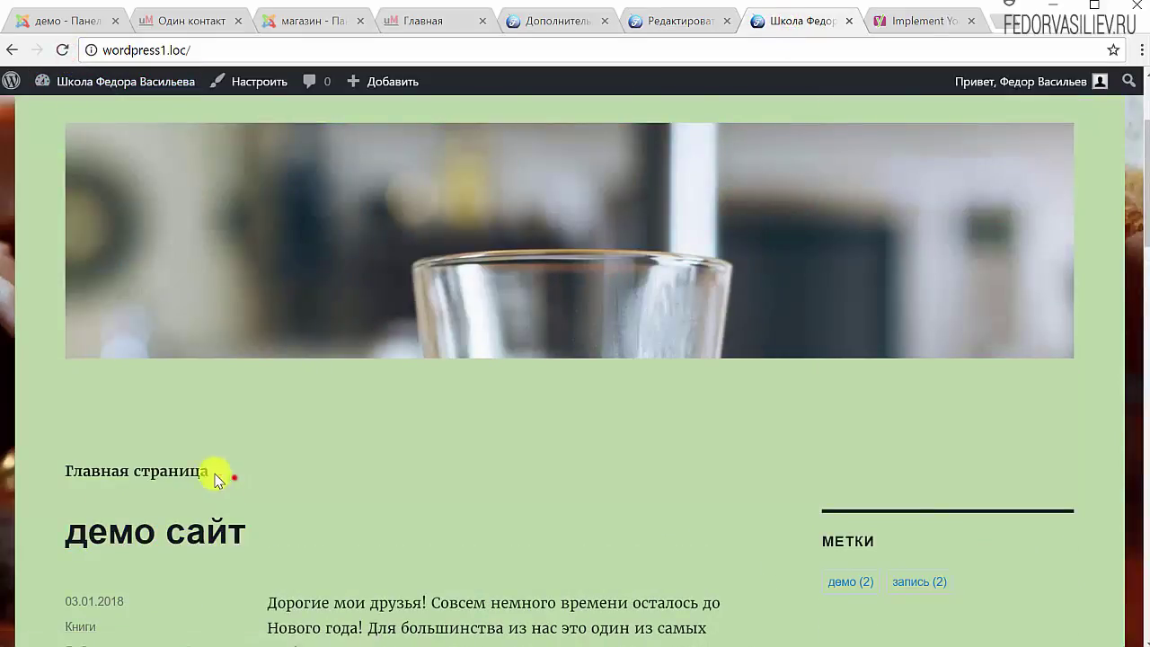
drag(221, 472, 71, 468)
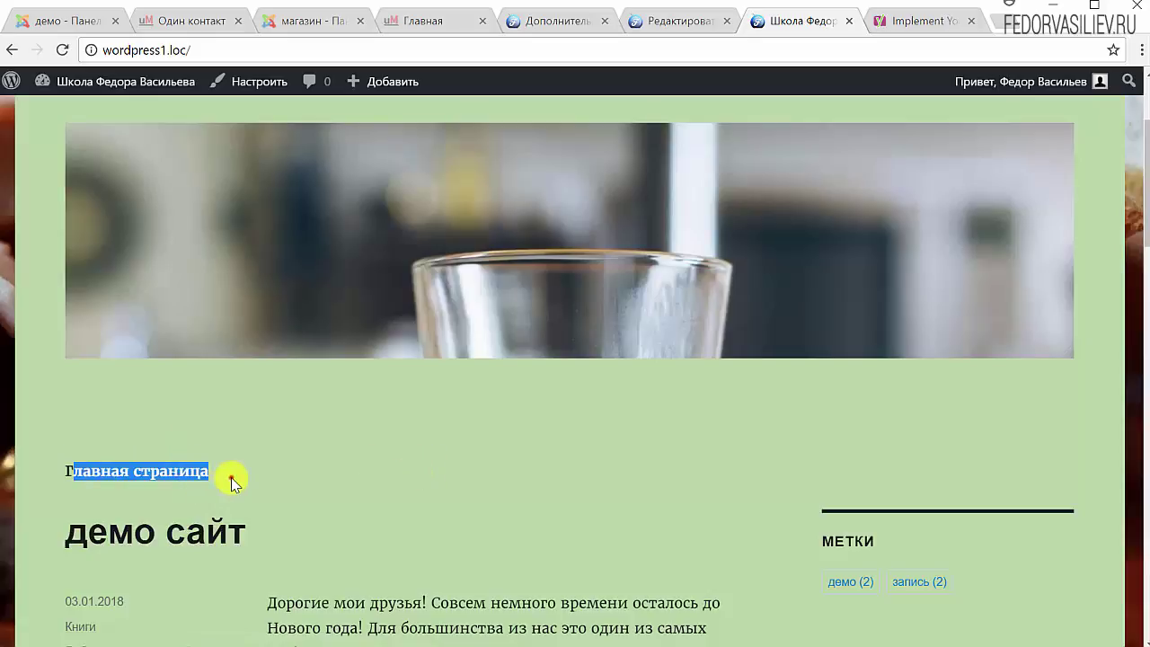
drag(231, 475, 63, 474)
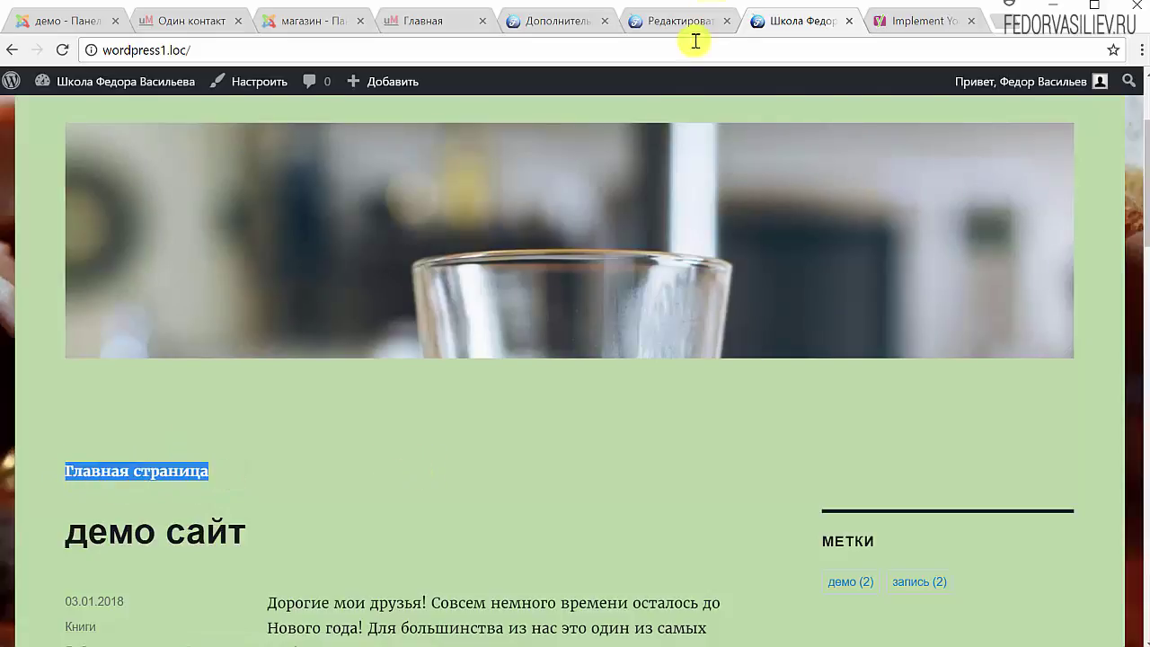
click(687, 20)
click(550, 21)
scroll(511, 333, up, 3)
scroll(496, 350, up, 2)
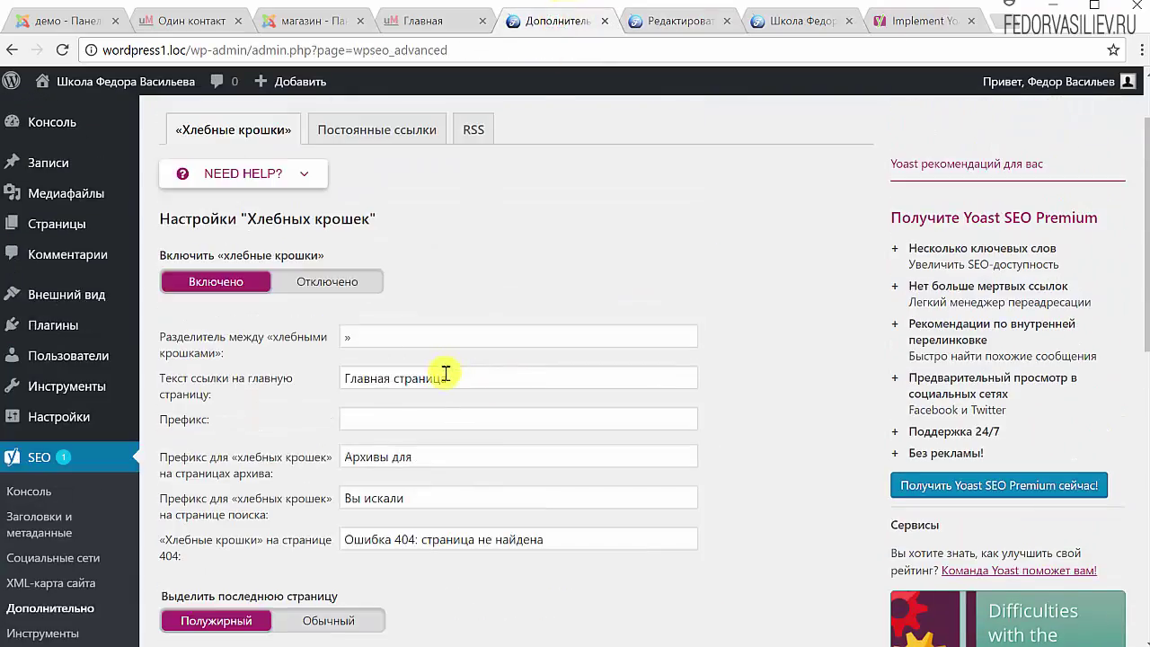
drag(470, 378, 249, 377)
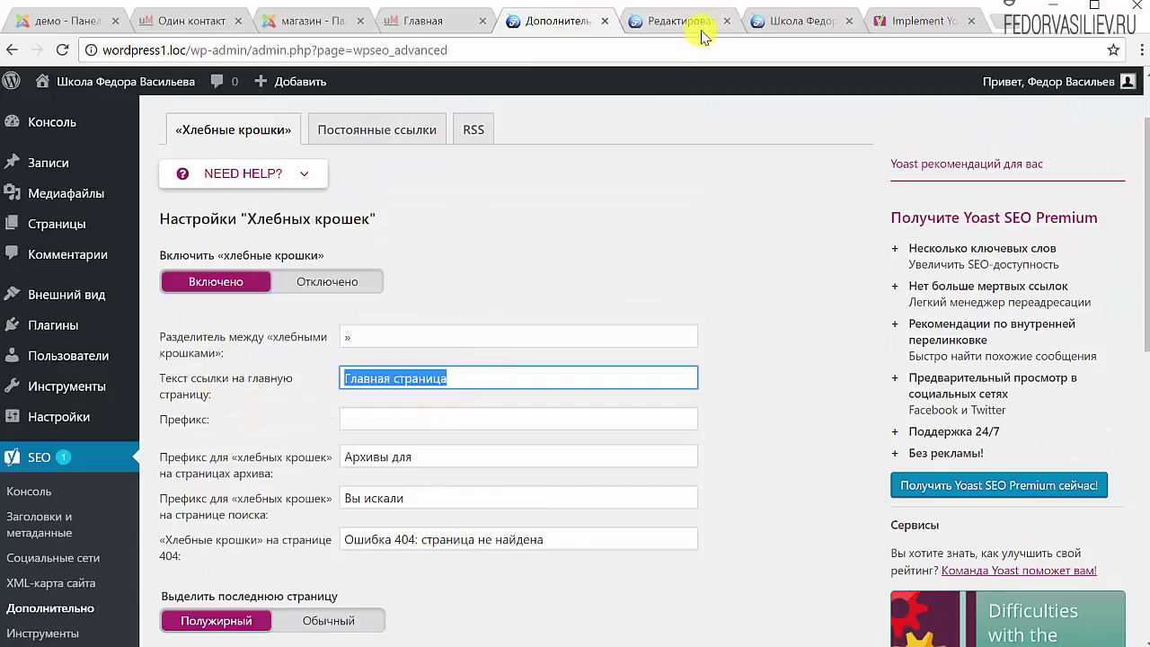
Open the демо сайт post and inspect its trail Главная страница » Книги » демо сайт
click(683, 21)
click(799, 21)
scroll(329, 526, down, 4)
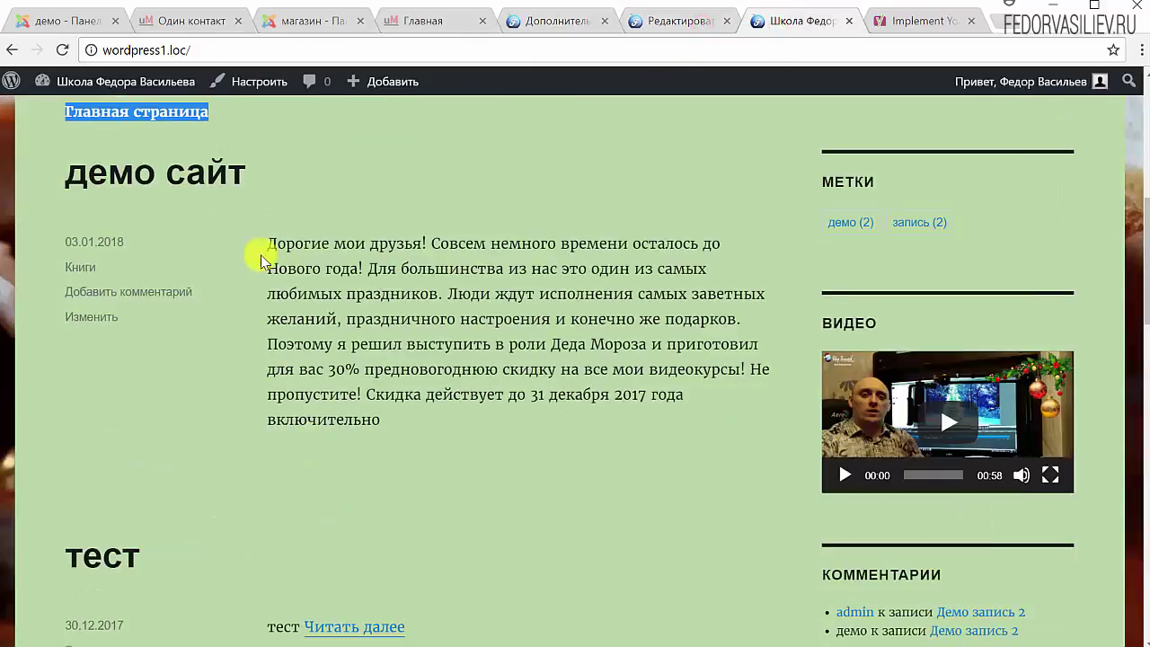
click(226, 175)
scroll(449, 352, down, 4)
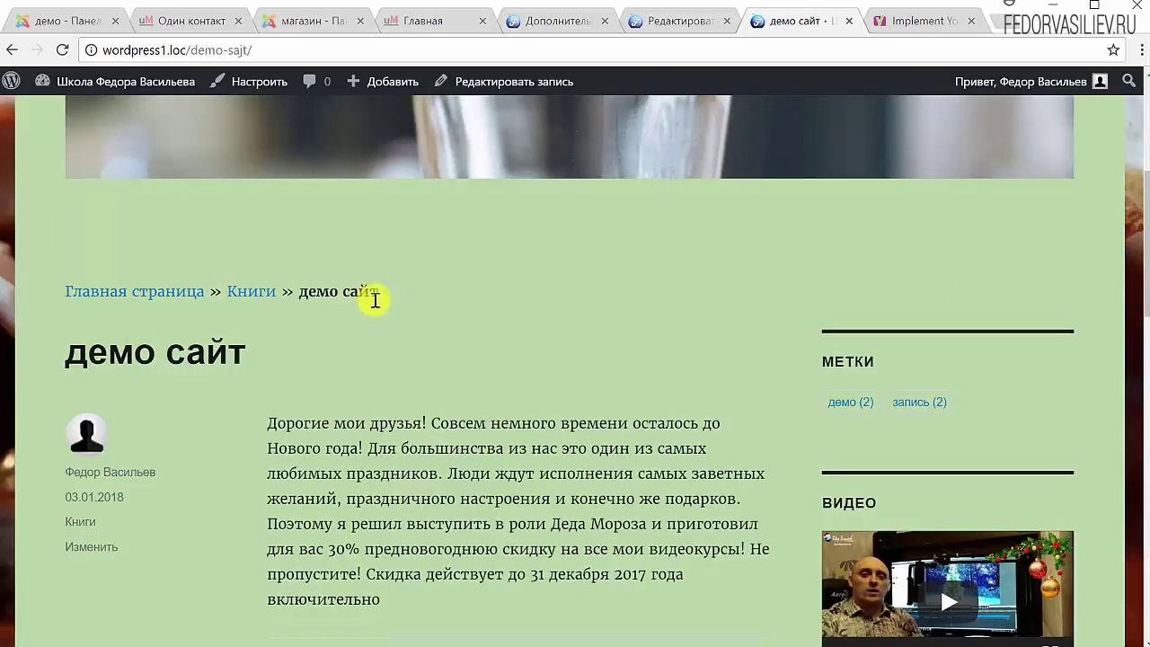
drag(372, 296, 298, 291)
click(430, 299)
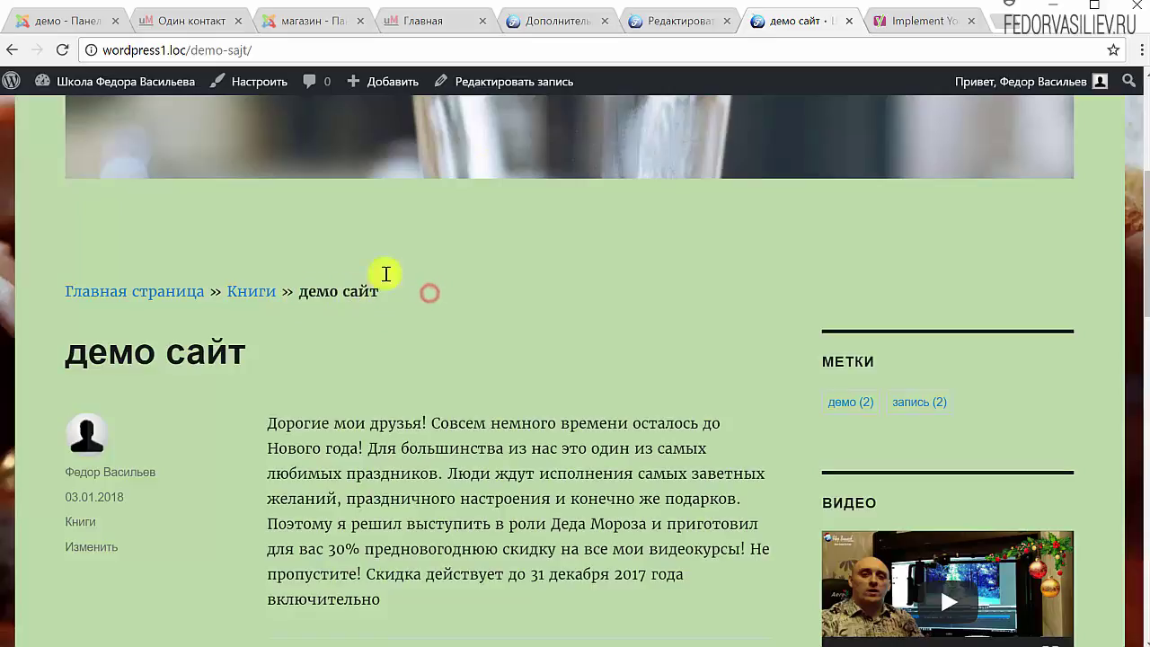
click(645, 25)
click(545, 29)
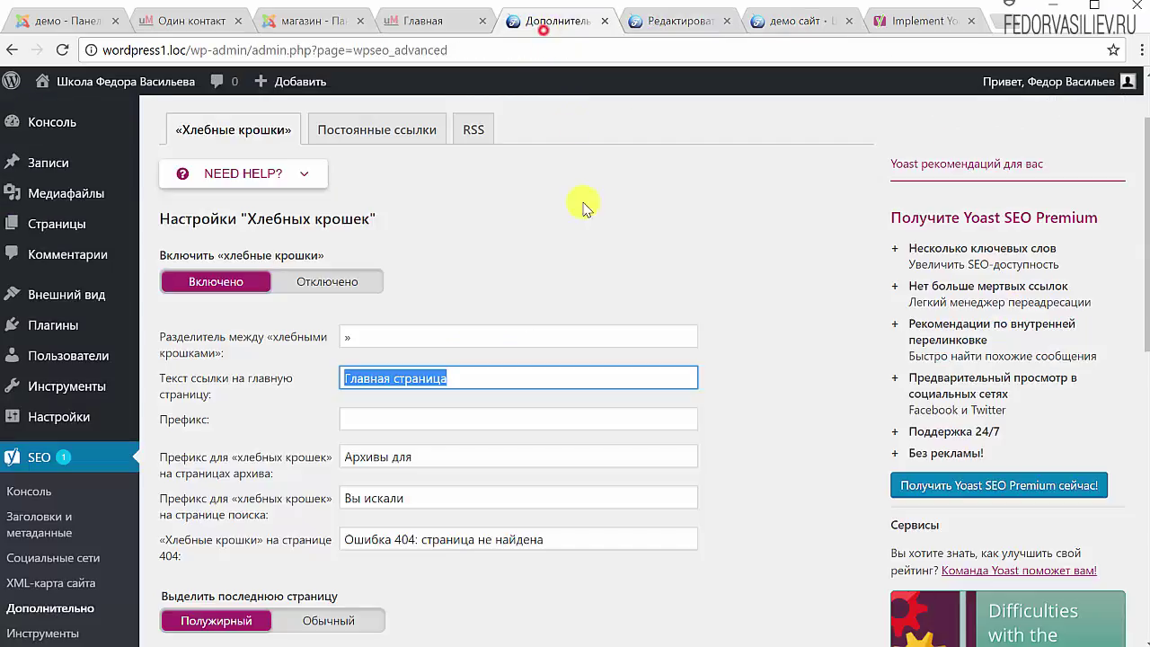
Set the last breadcrumb page emphasis to Обычный, save, and confirm it on the reloaded post
scroll(626, 344, down, 3)
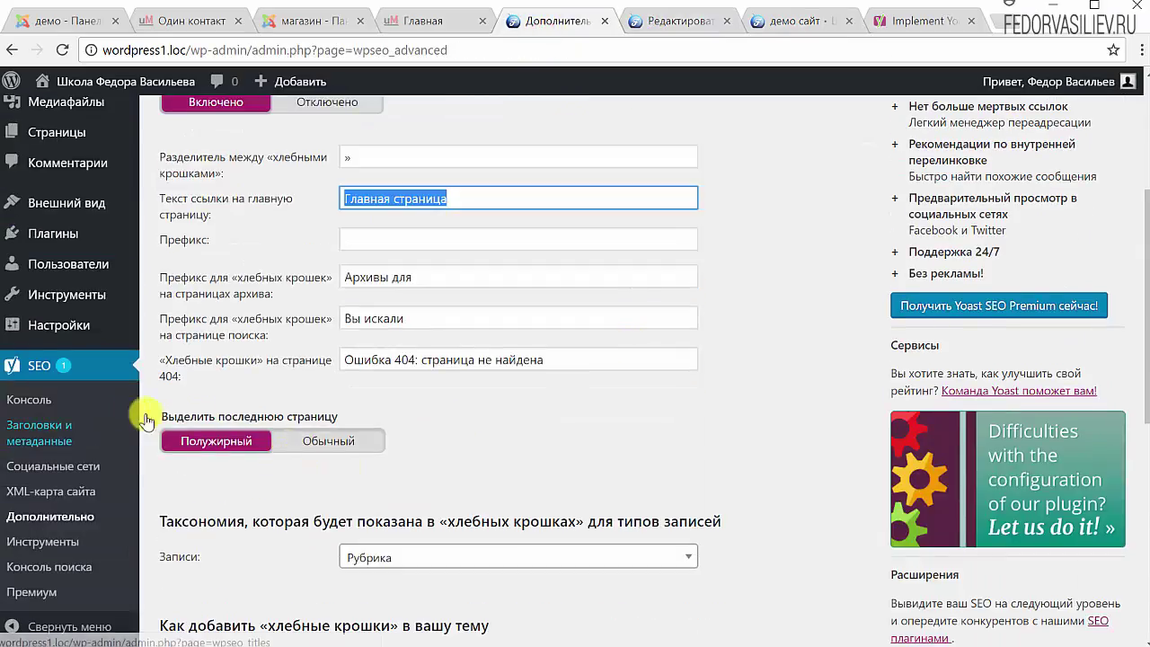
drag(196, 416, 289, 428)
click(334, 442)
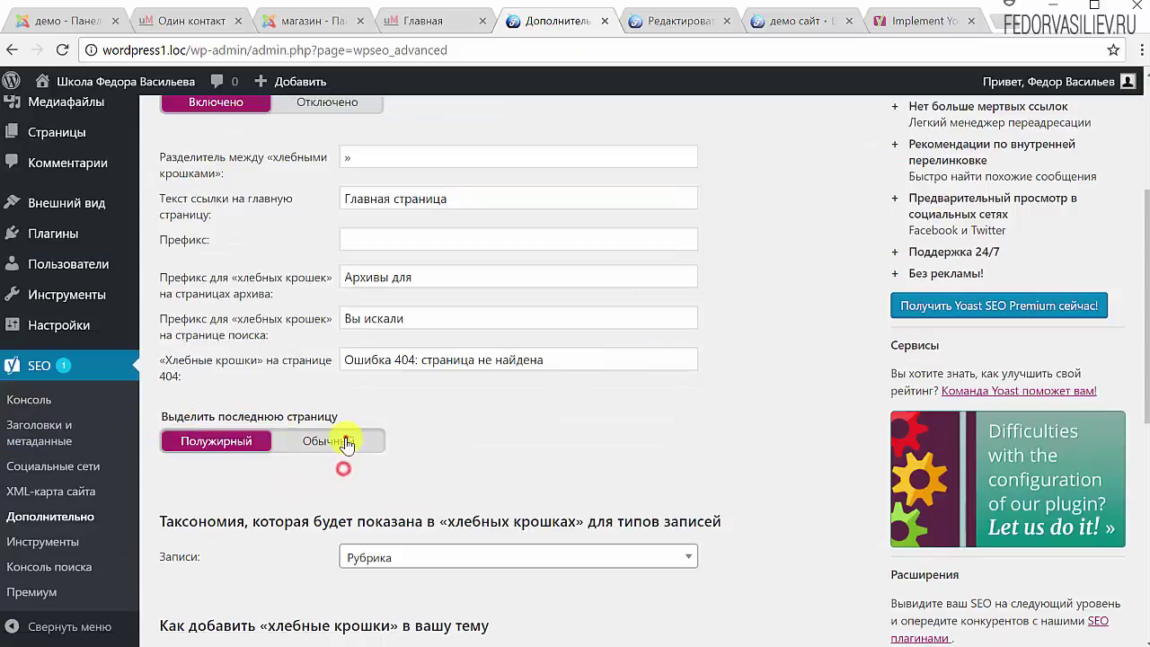
scroll(373, 395, down, 2)
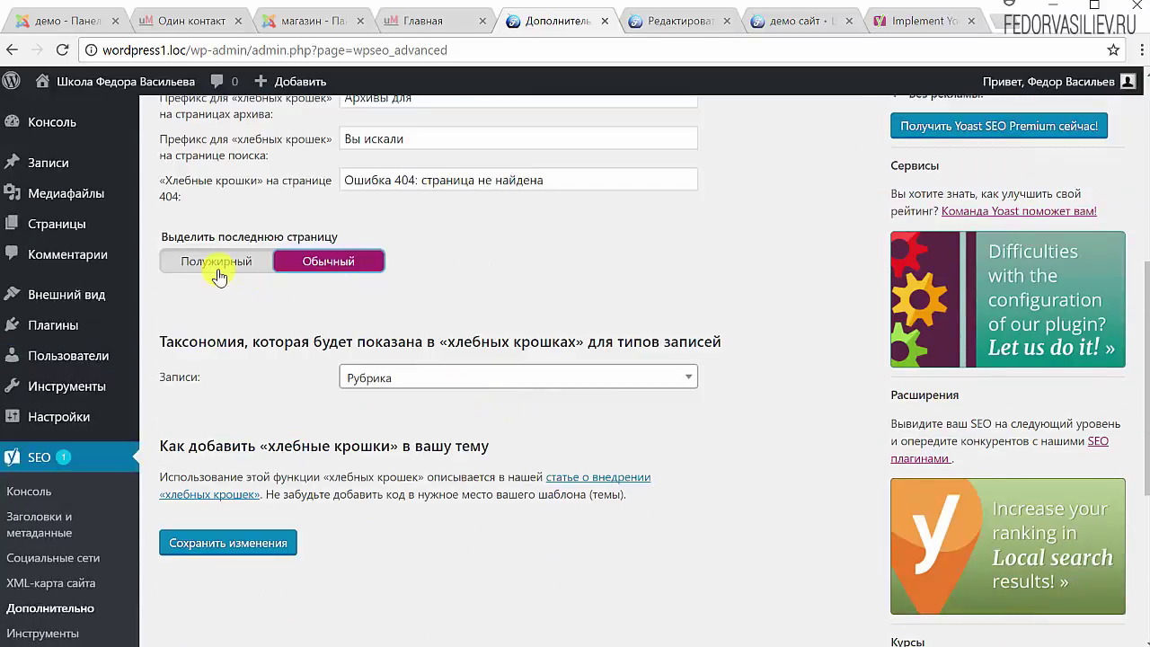
click(259, 557)
scroll(339, 409, down, 3)
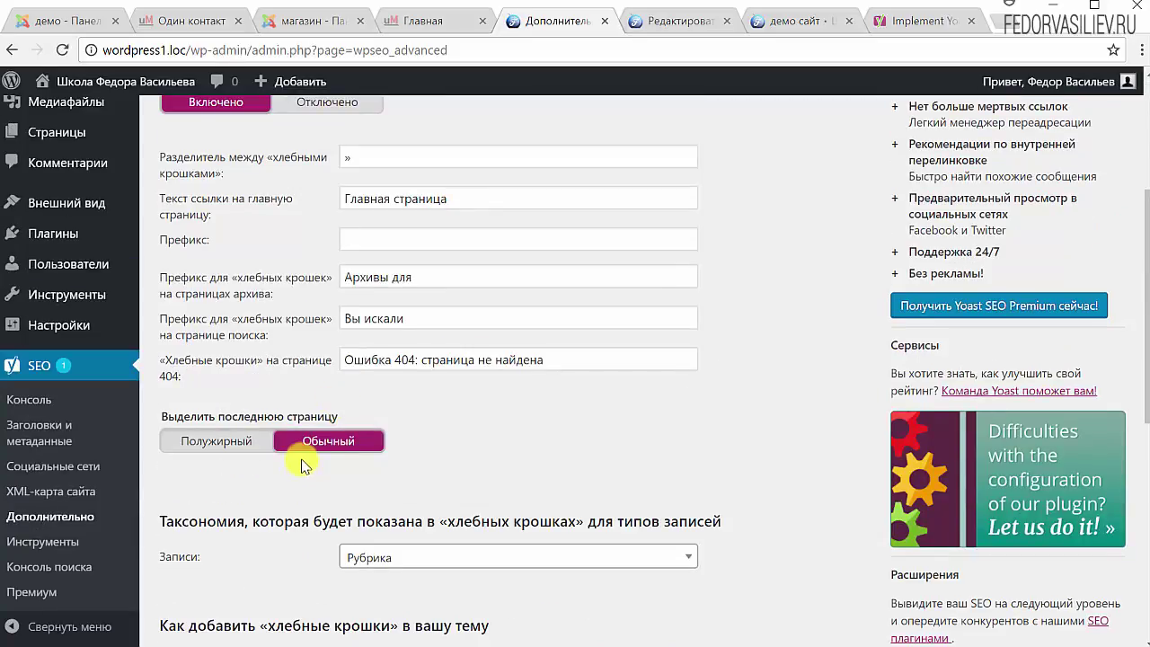
click(765, 25)
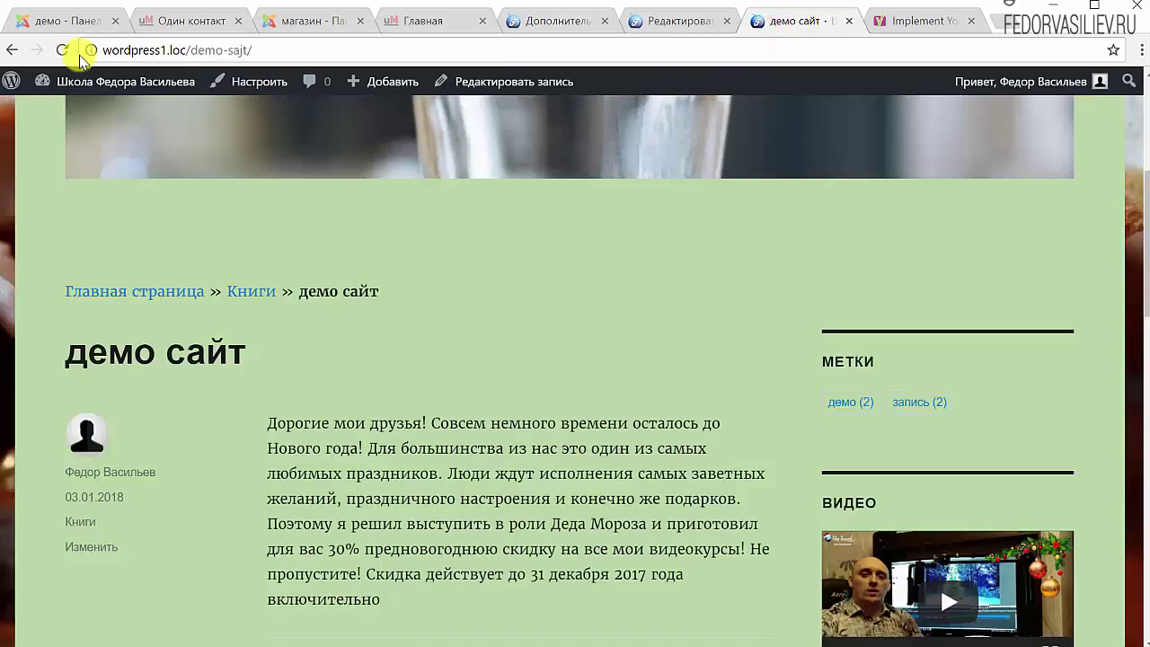
drag(403, 291, 276, 292)
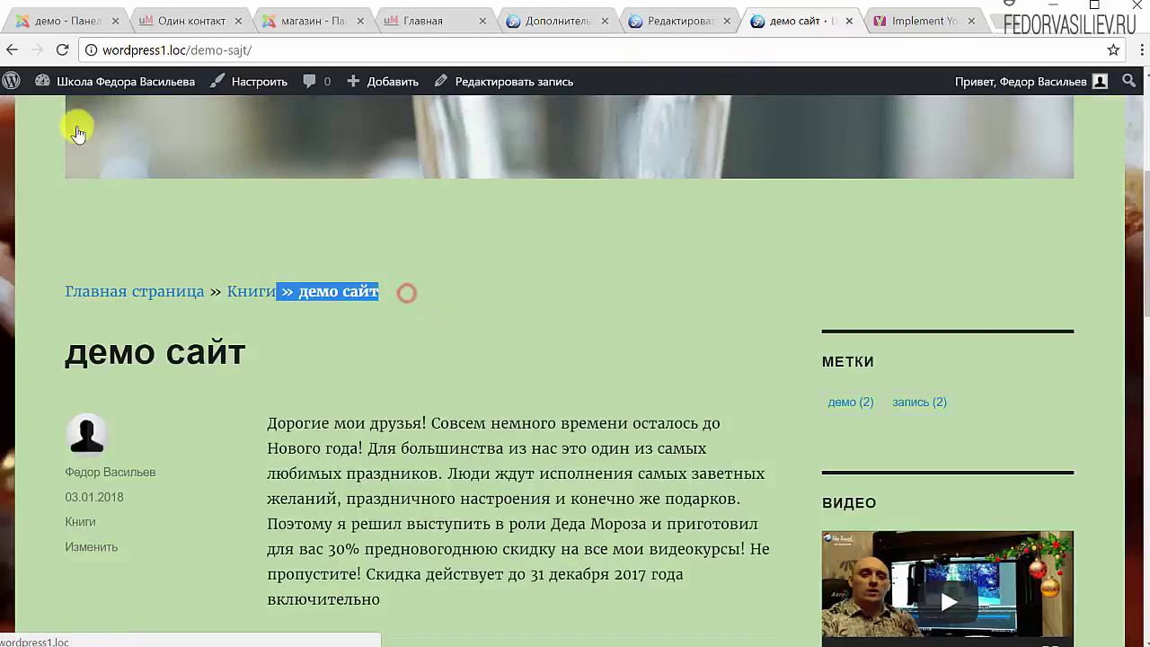
click(64, 51)
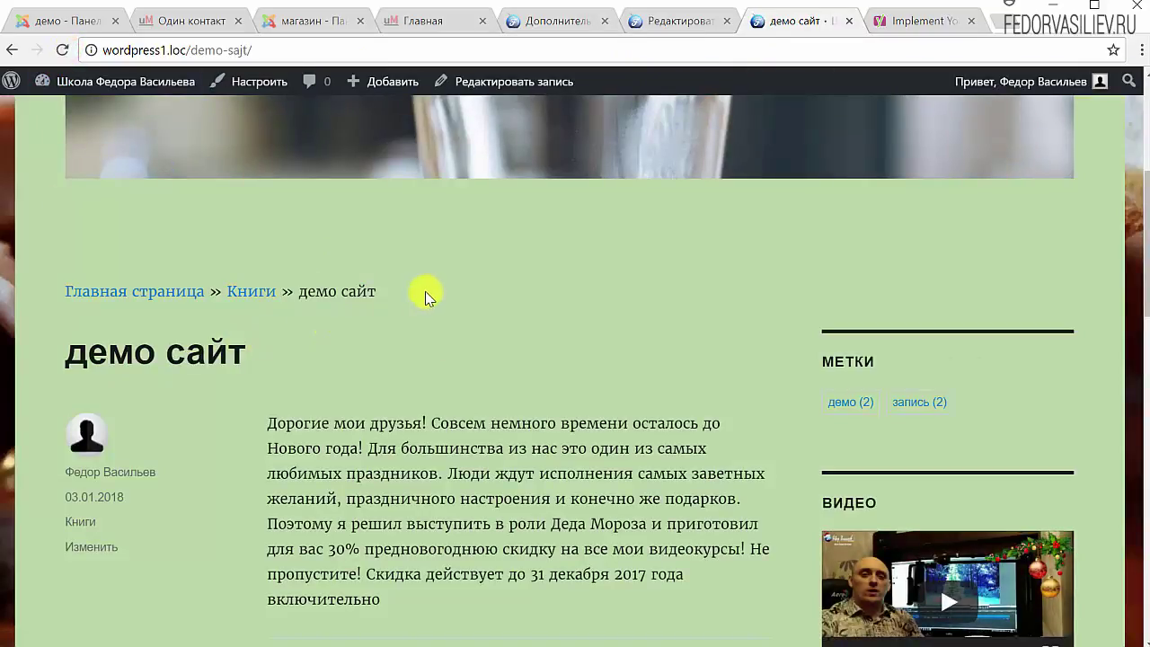
drag(405, 291, 312, 285)
Change the posts' breadcrumb taxonomy to Пусто and save the settings
click(547, 249)
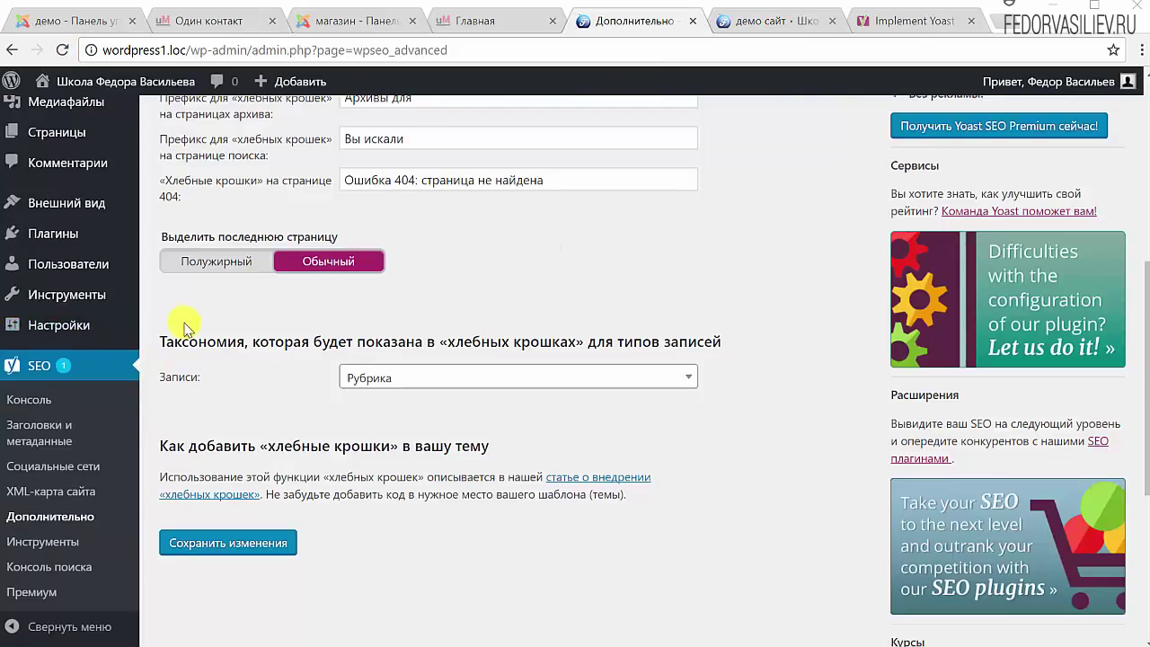
drag(194, 342, 257, 410)
click(257, 410)
click(372, 378)
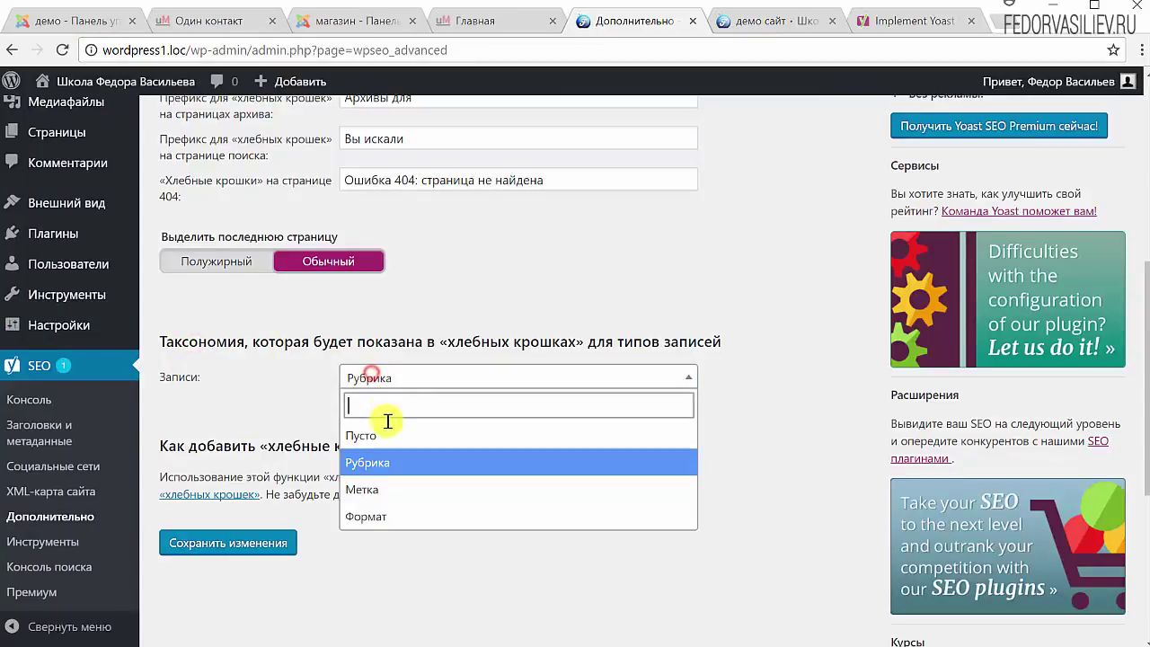
click(386, 434)
click(220, 543)
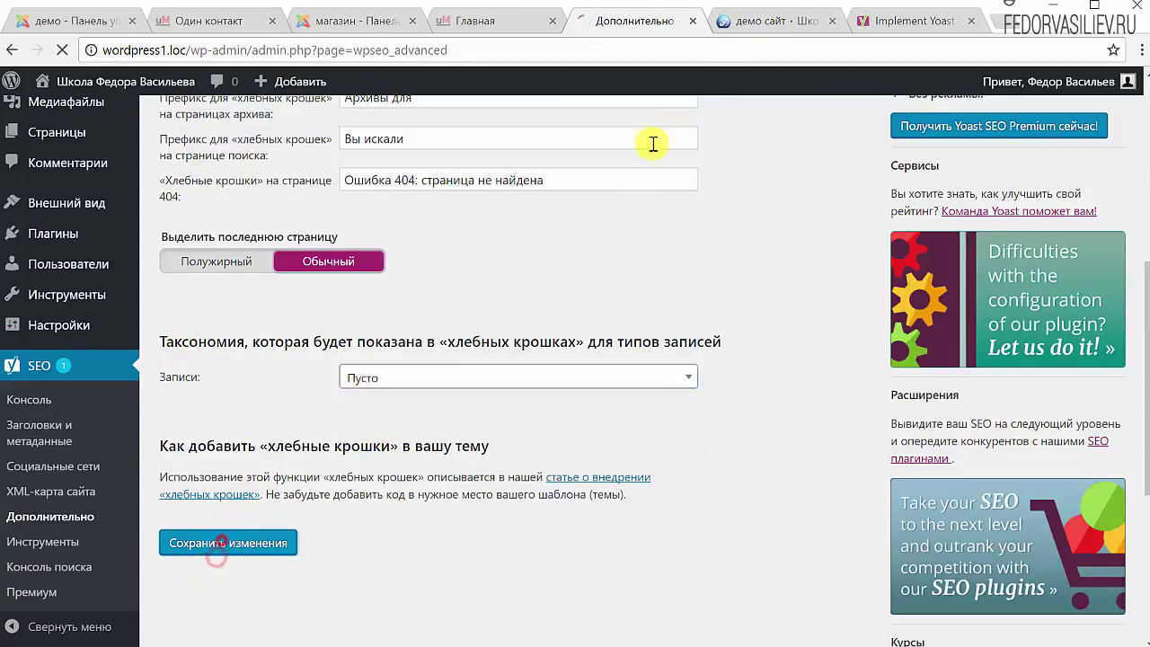
click(746, 27)
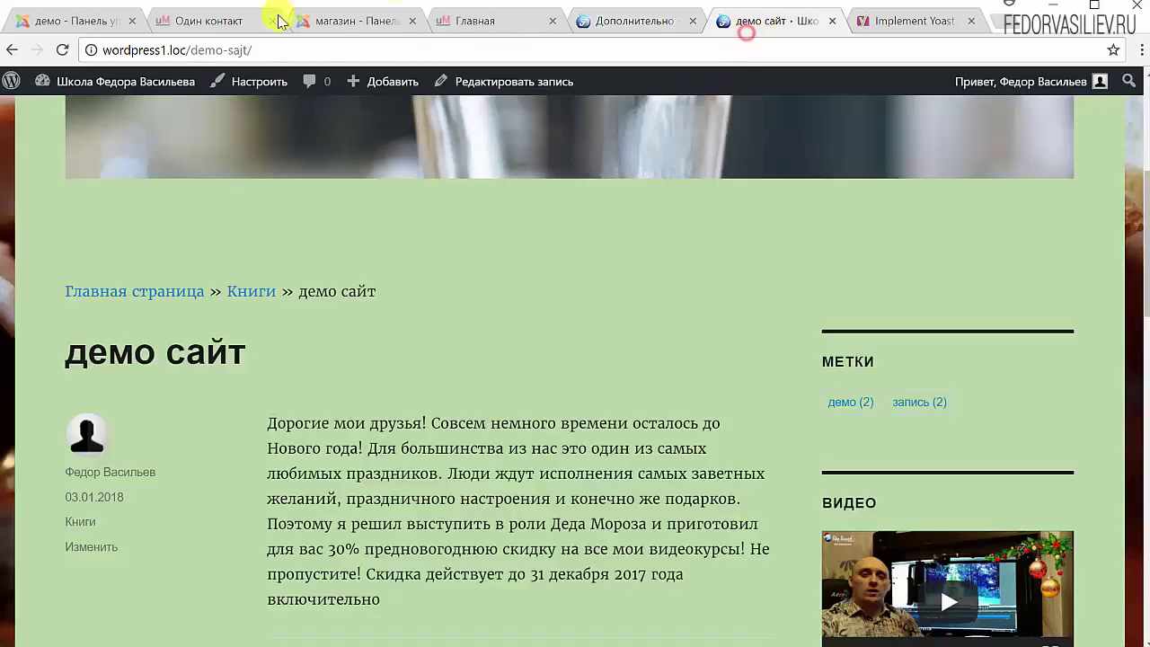
Reload the демо сайт post and verify the trail shows only Главная страница » демо сайт
click(63, 52)
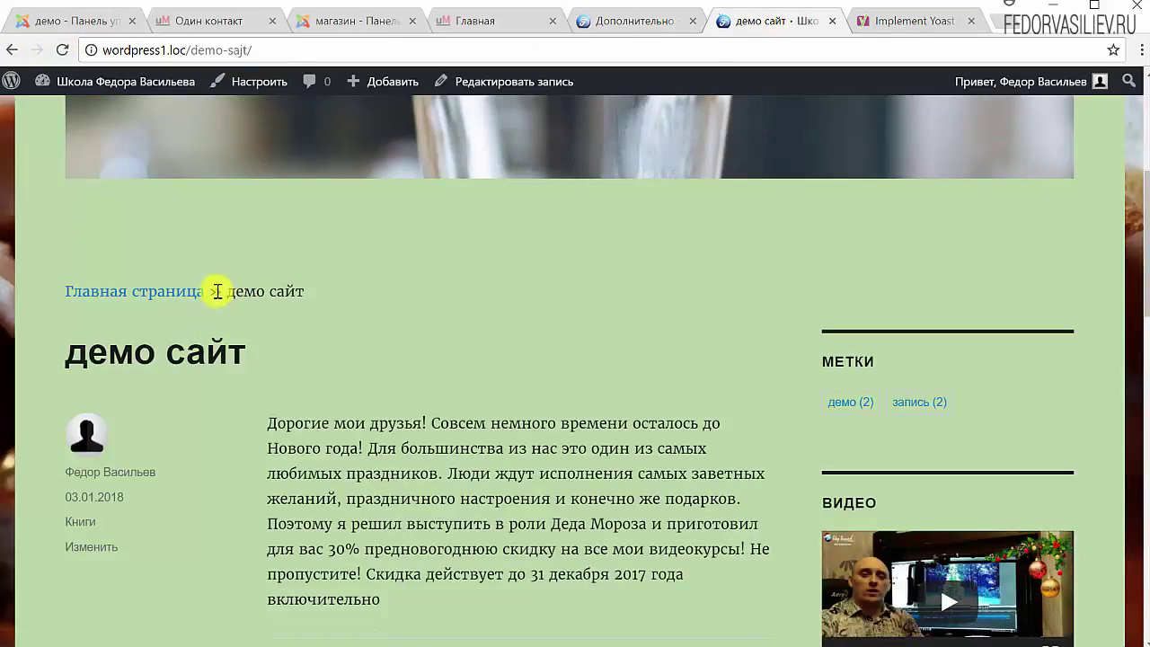
drag(217, 291, 235, 291)
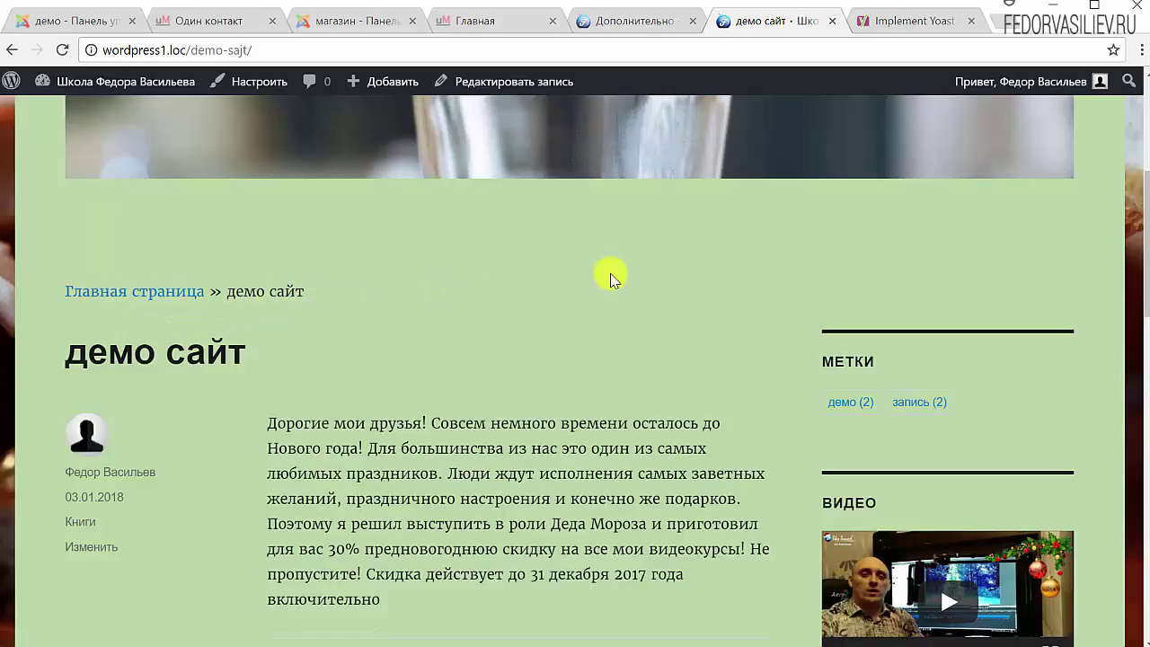
scroll(608, 275, down, 5)
scroll(426, 160, up, 5)
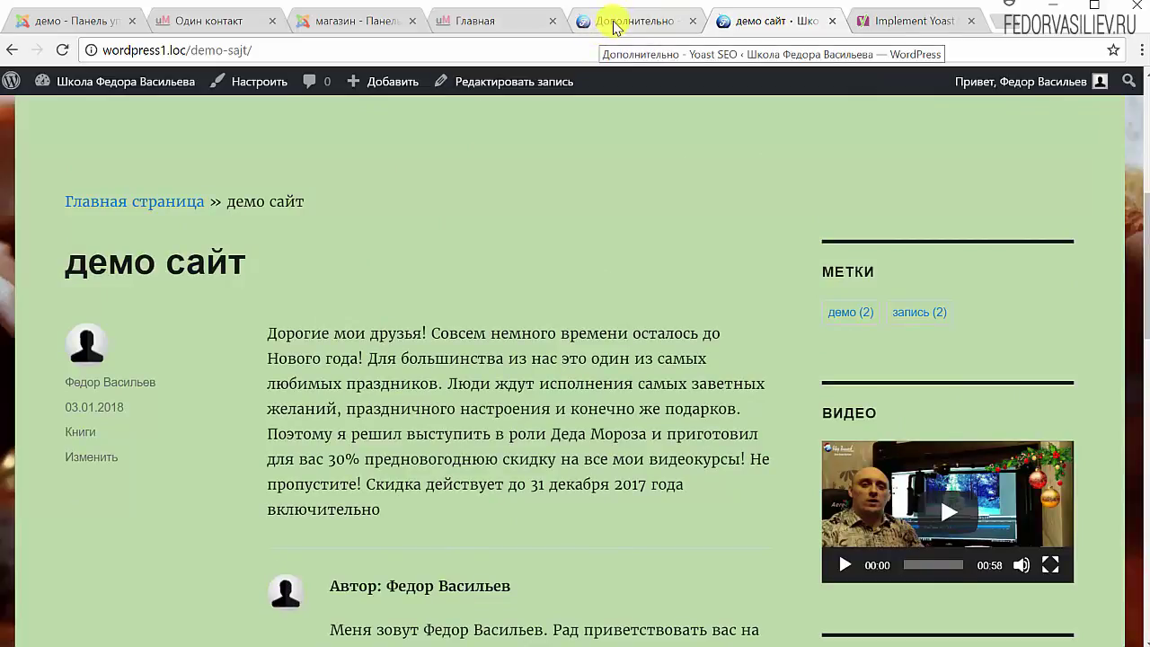
Set the posts' breadcrumb taxonomy back to Рубрика and save the settings
click(618, 27)
scroll(511, 290, down, 5)
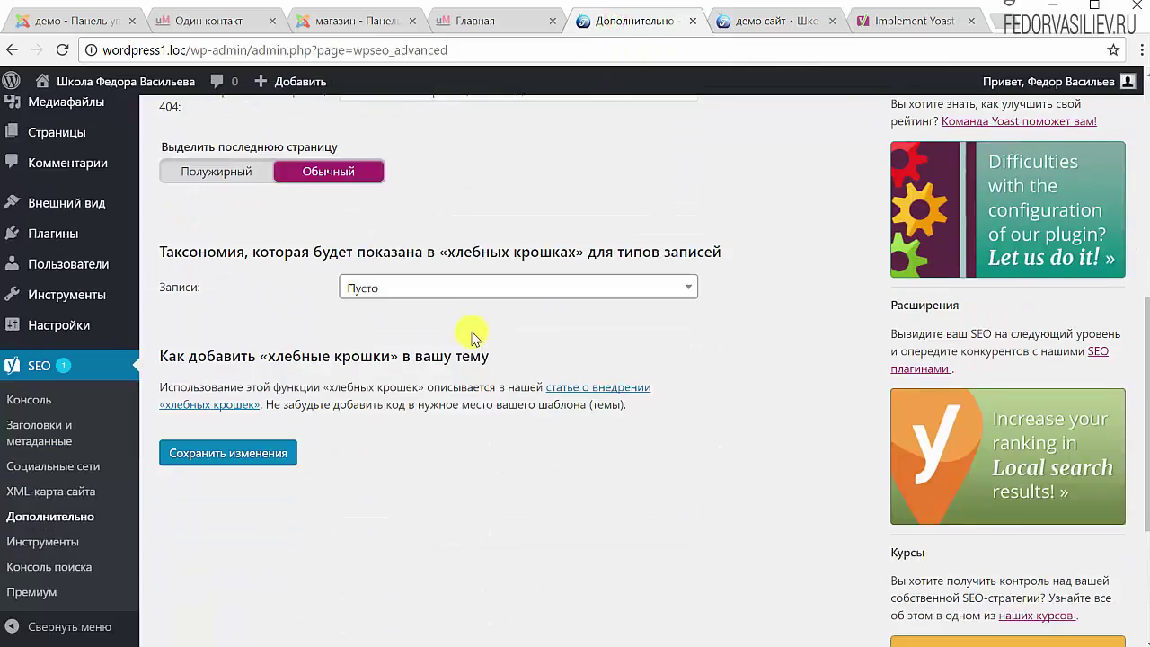
click(361, 288)
click(367, 366)
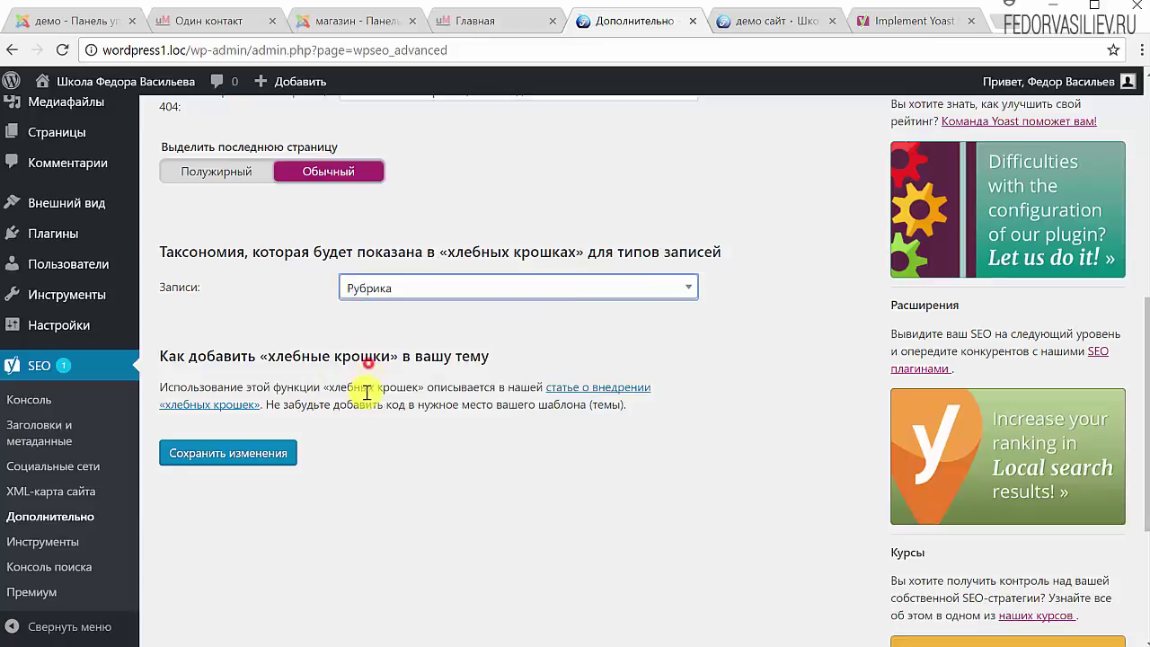
click(258, 460)
Reload the демо сайт post to confirm Книги is back in the trail
click(754, 21)
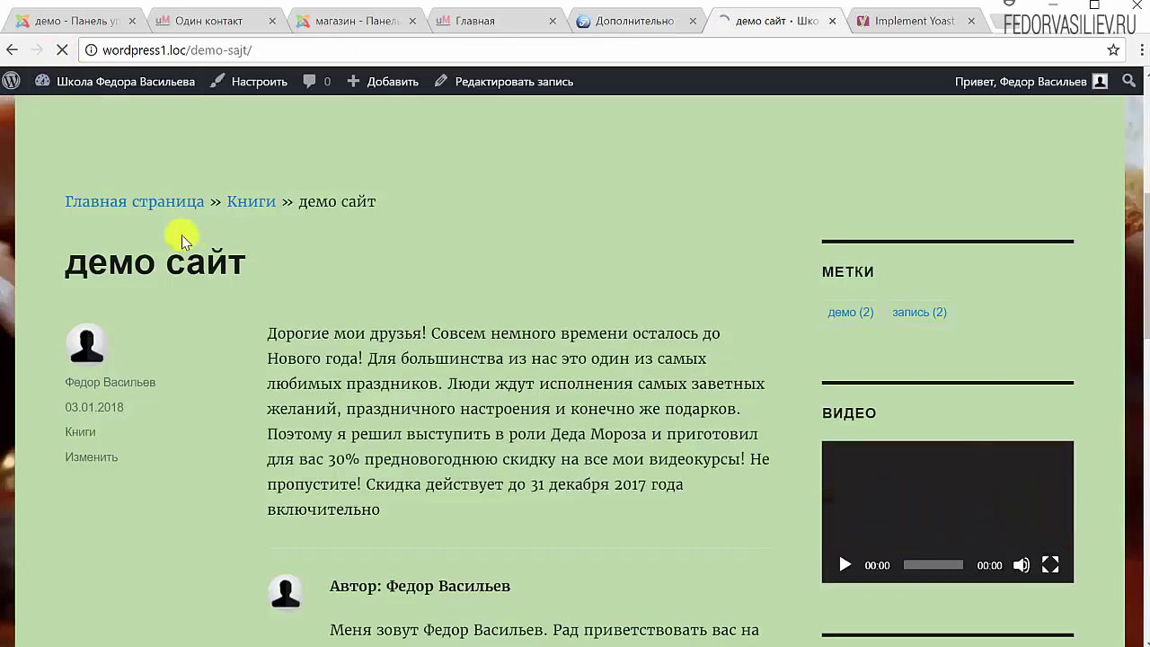
drag(218, 199, 326, 197)
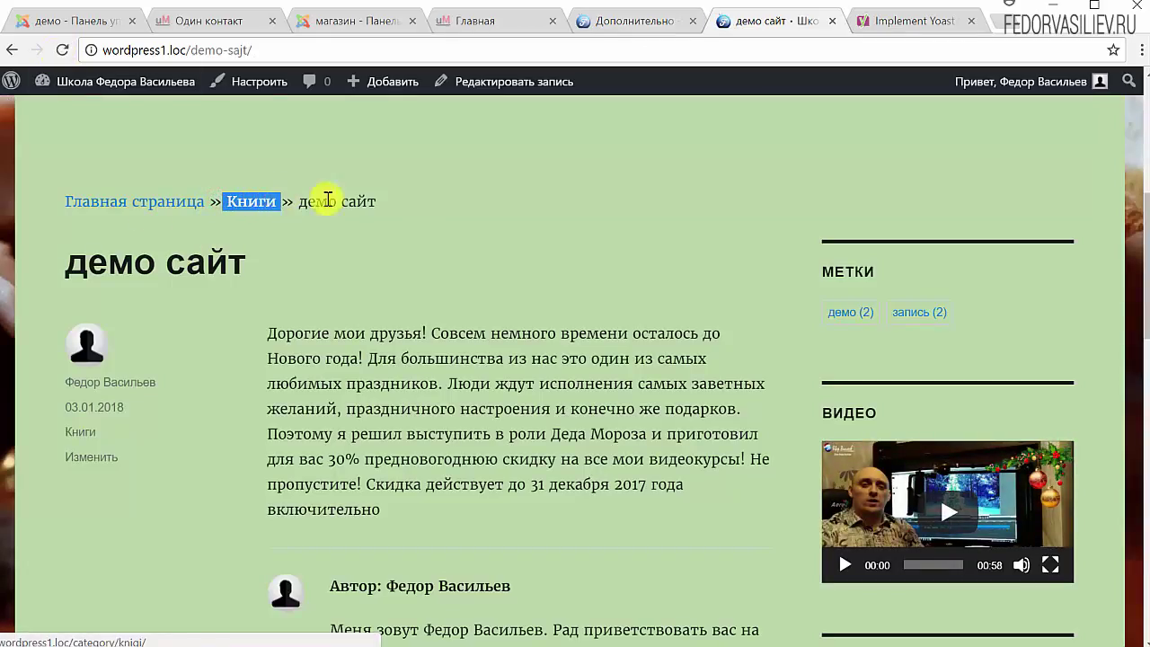
click(467, 205)
scroll(244, 337, up, 1)
drag(221, 290, 287, 290)
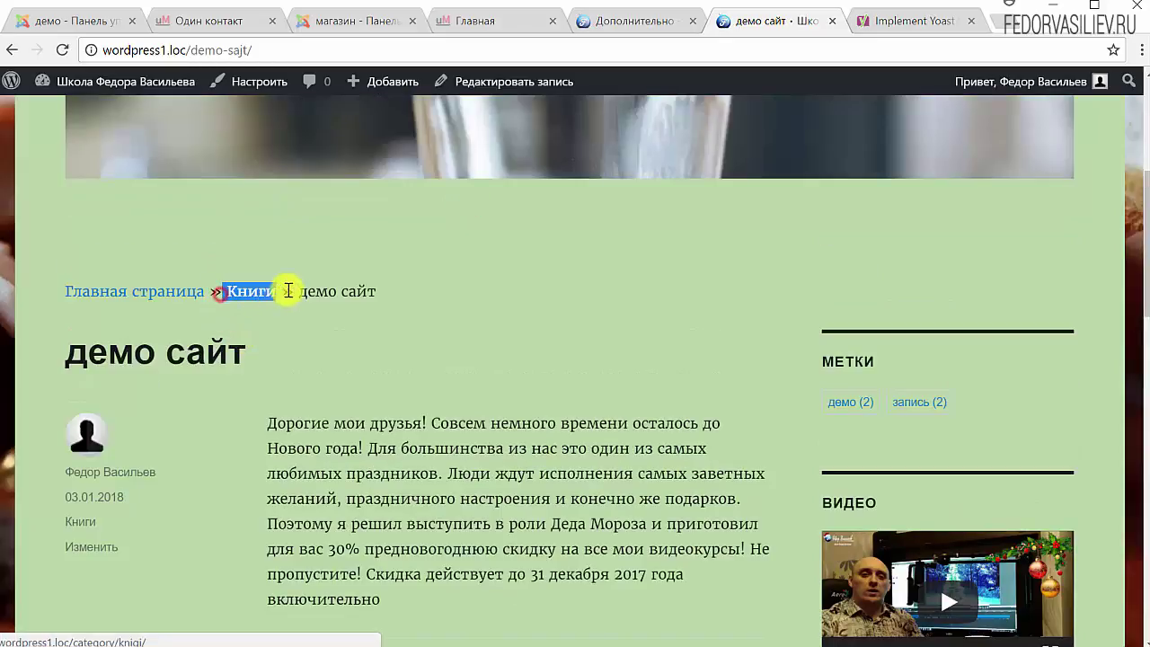
click(535, 290)
click(633, 21)
scroll(449, 384, down, 6)
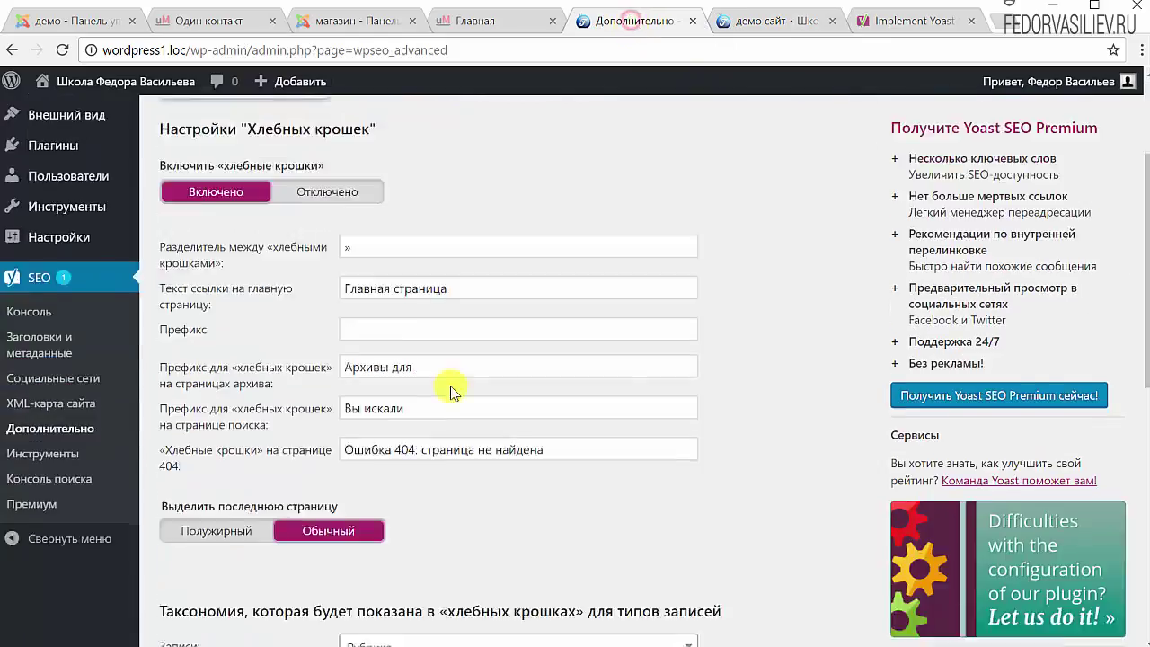
In Yoast's permalink settings, highlight the /category/ prefix example
scroll(464, 377, up, 5)
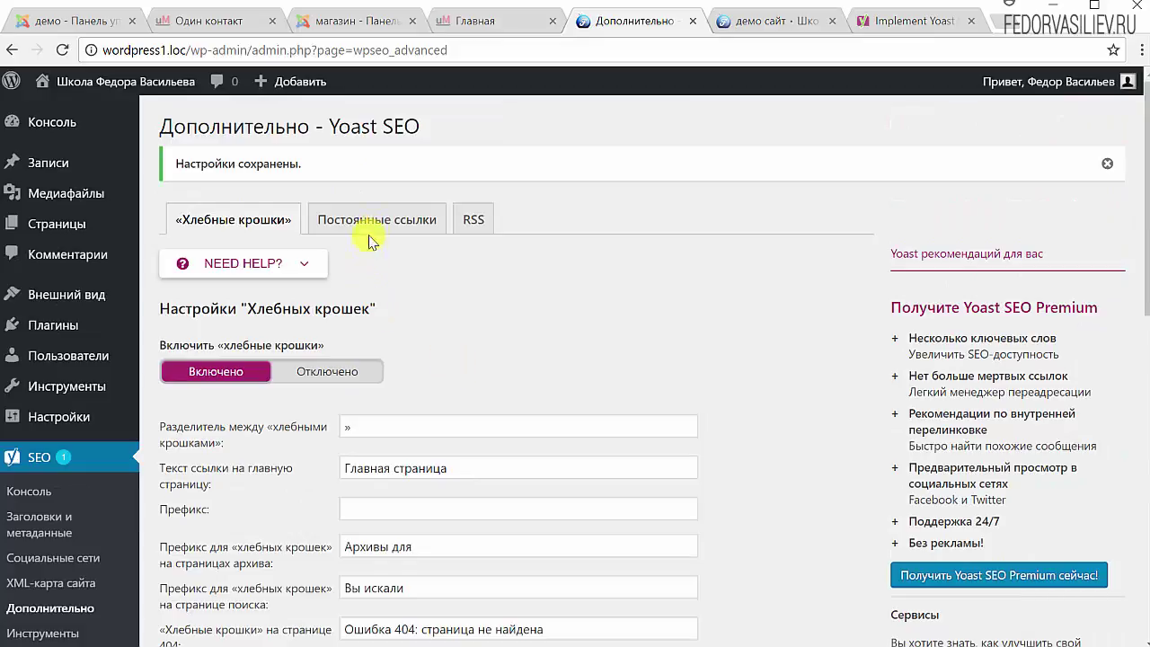
click(379, 223)
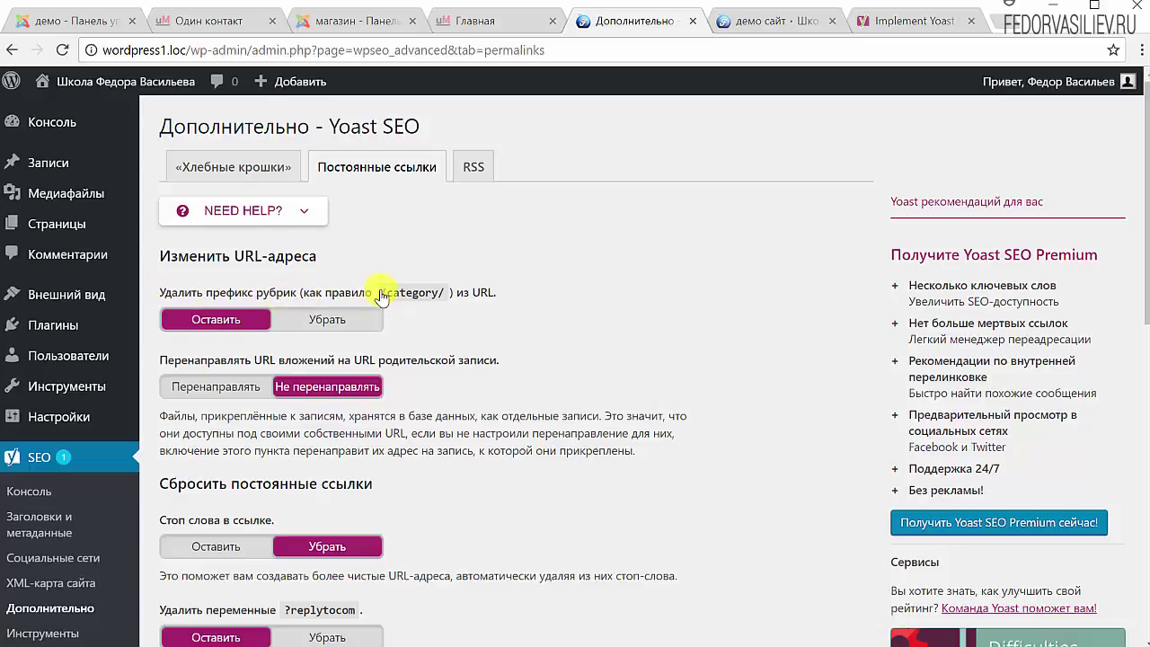
drag(381, 294, 444, 292)
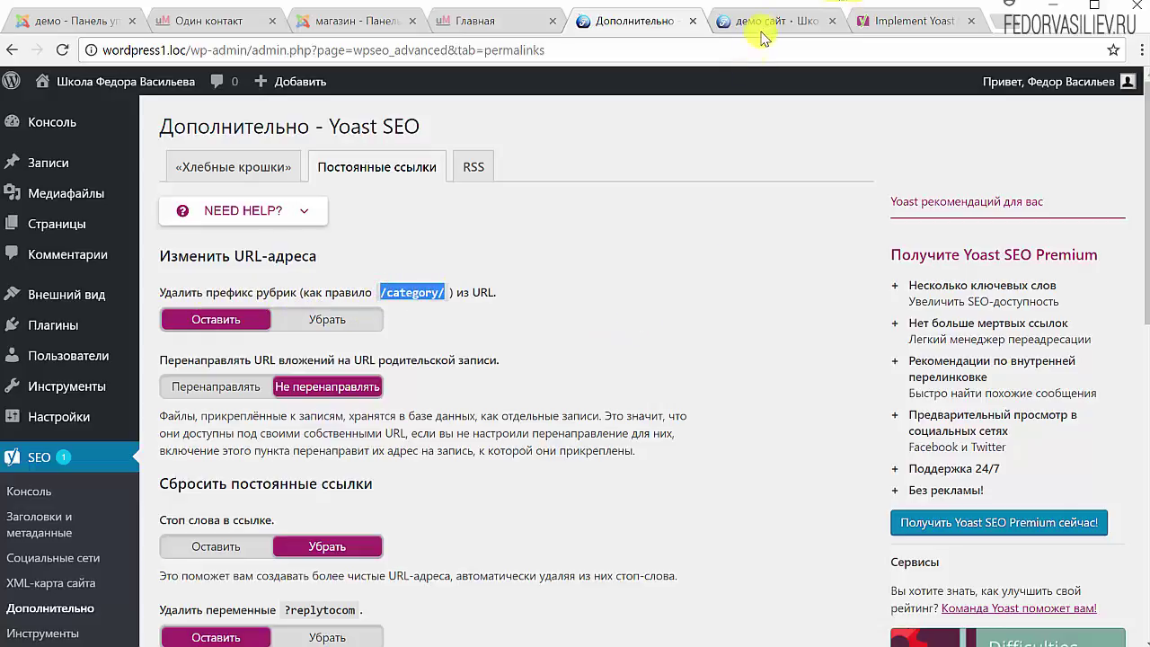
Check the 'category' part of the Книги page address, then return to the Yoast permalink settings
click(750, 20)
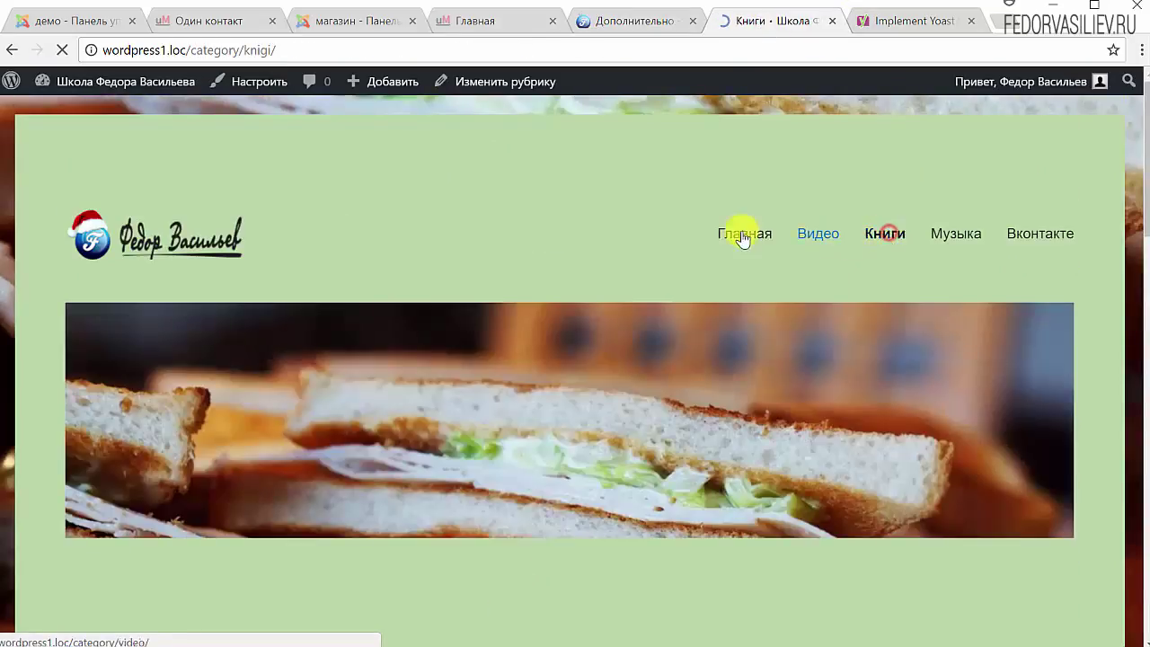
click(234, 49)
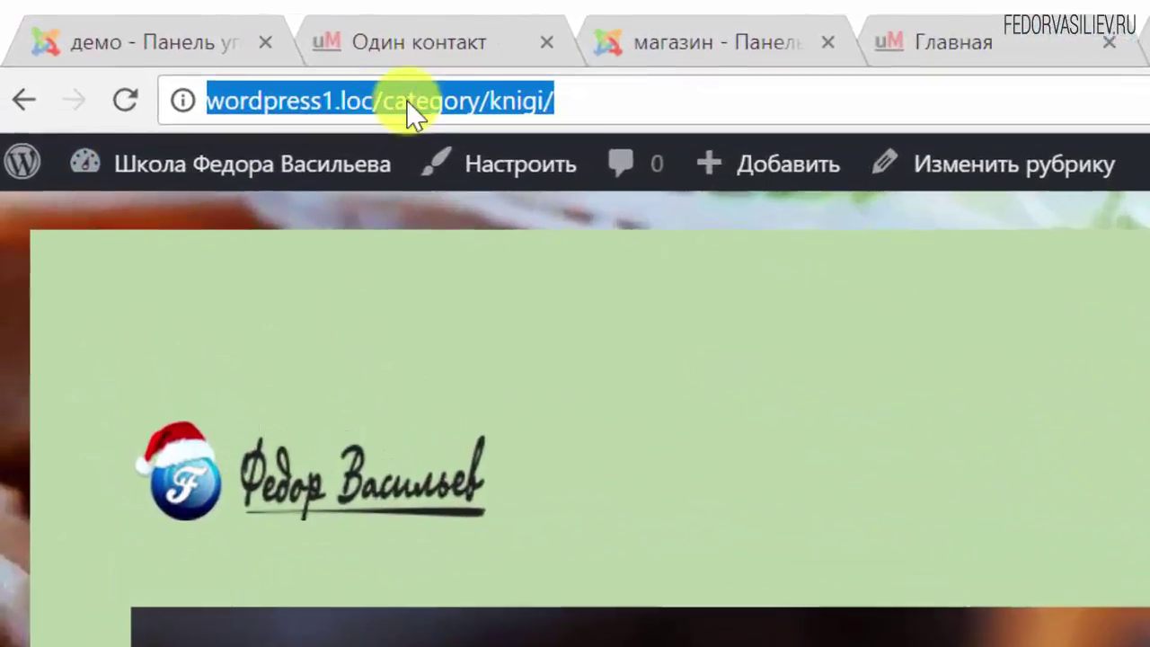
click(290, 71)
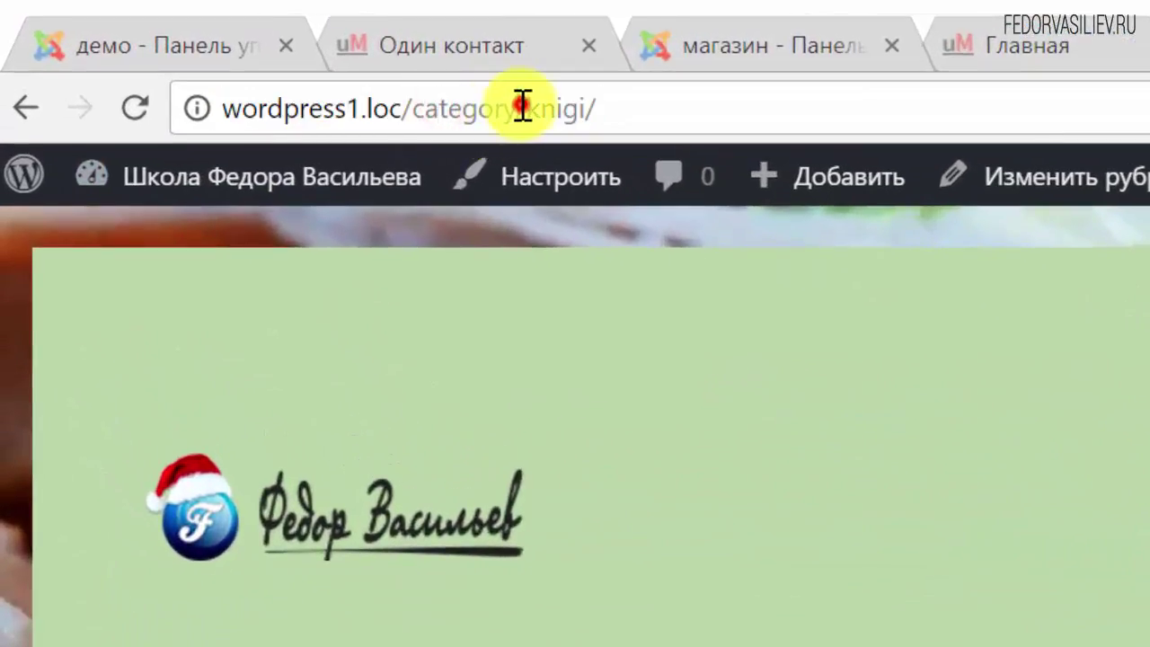
drag(521, 106, 412, 144)
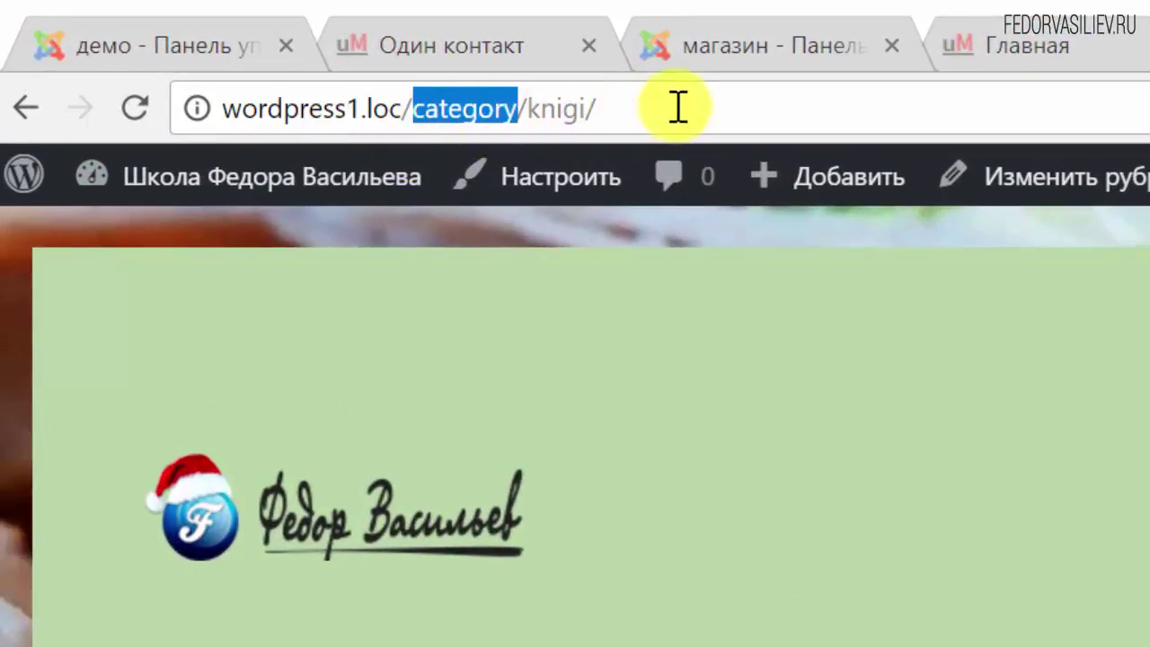
click(674, 108)
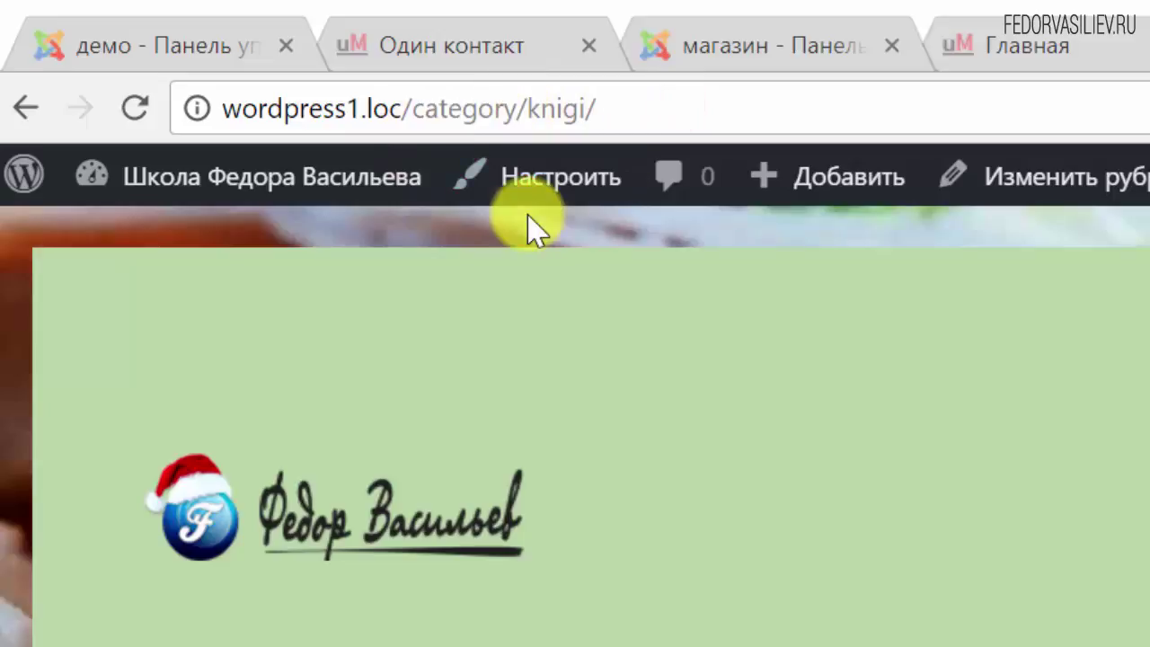
mouse_move(395, 177)
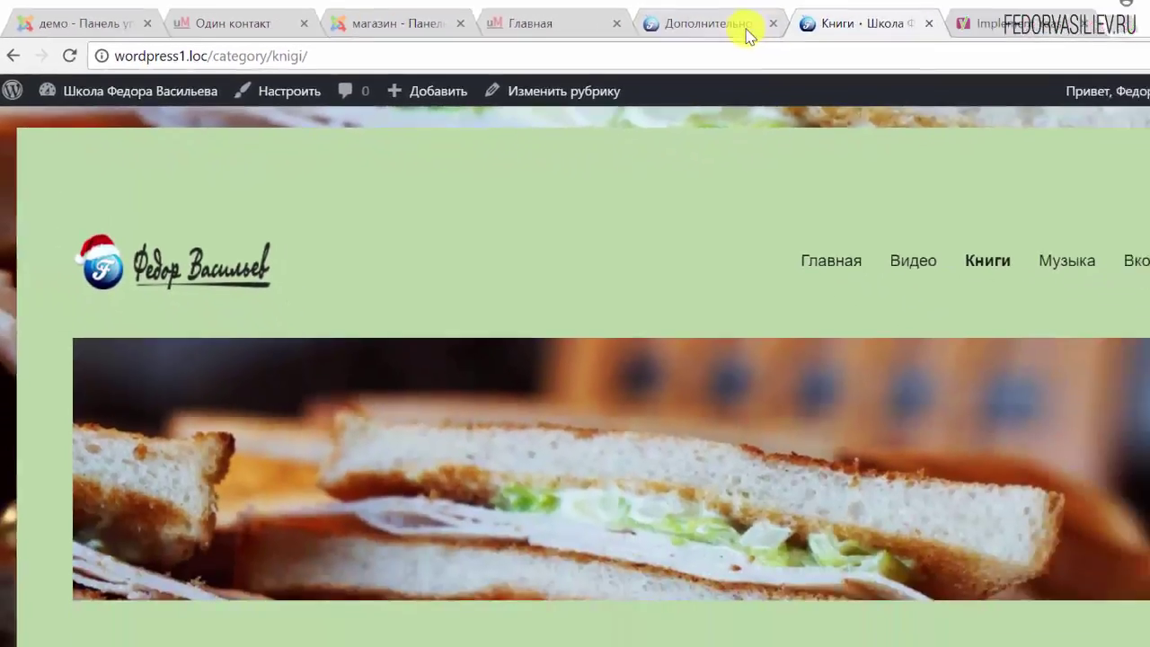
click(653, 22)
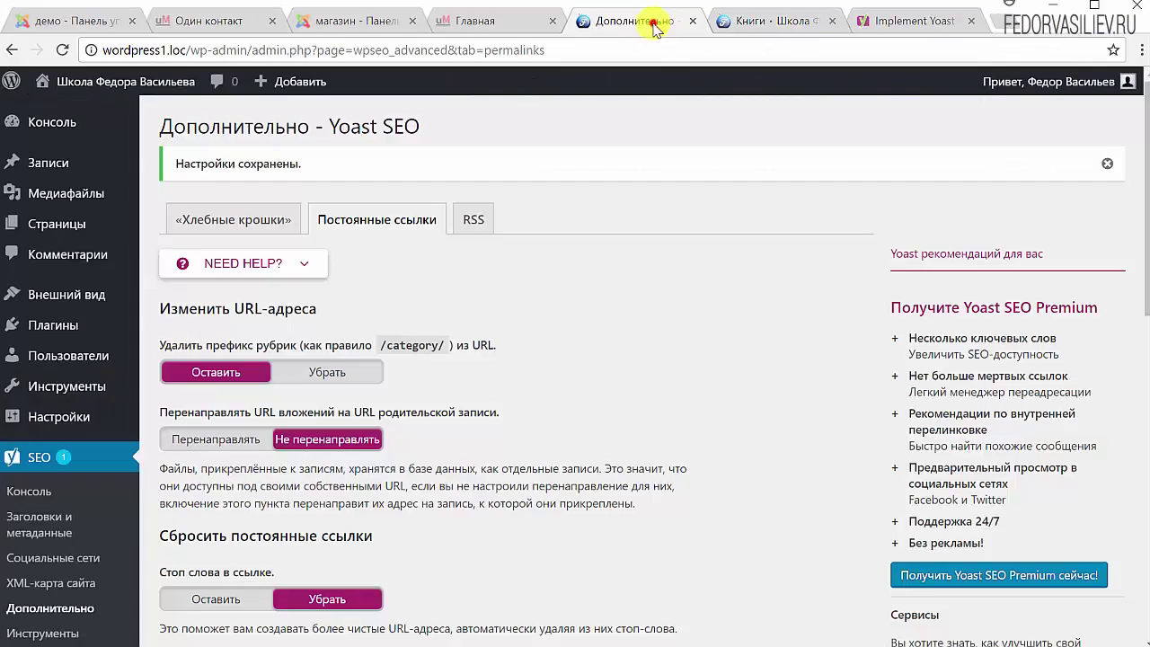
Set the category prefix option to 'Убрать' and save the permalink settings
double_click(440, 346)
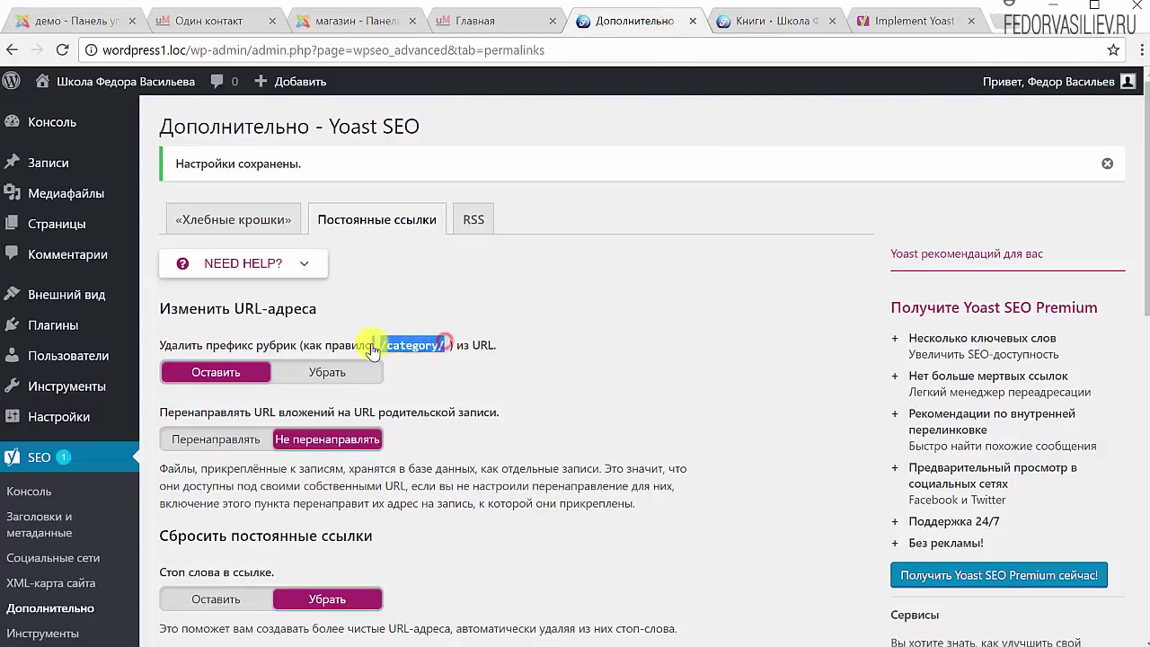
click(642, 324)
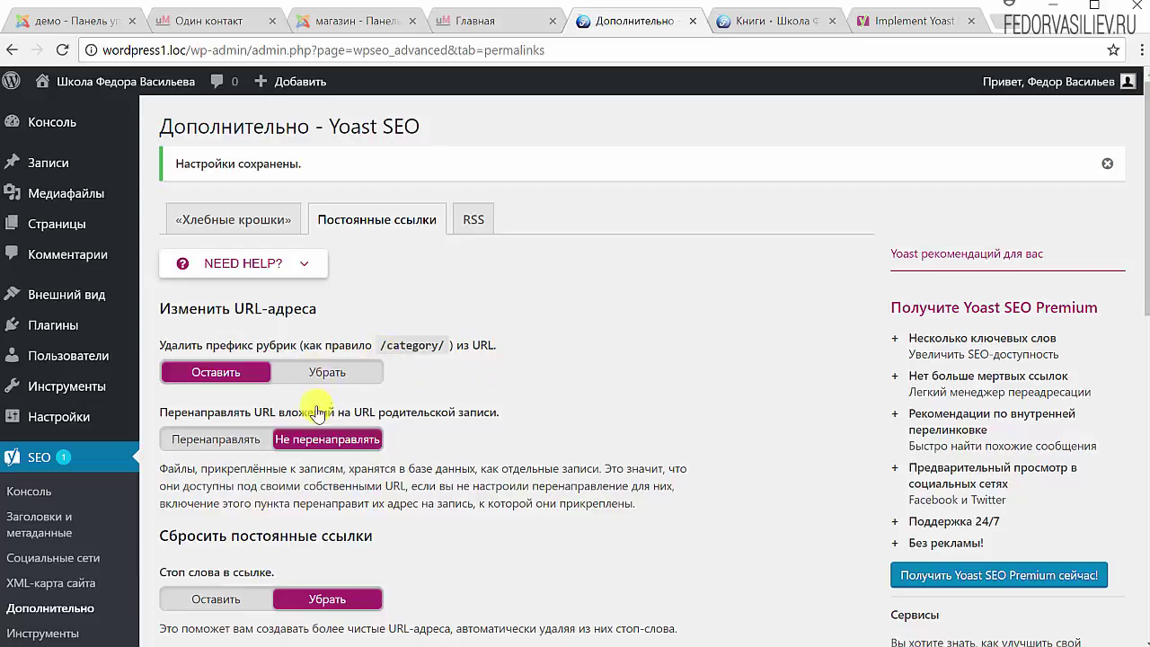
click(327, 374)
scroll(503, 350, down, 6)
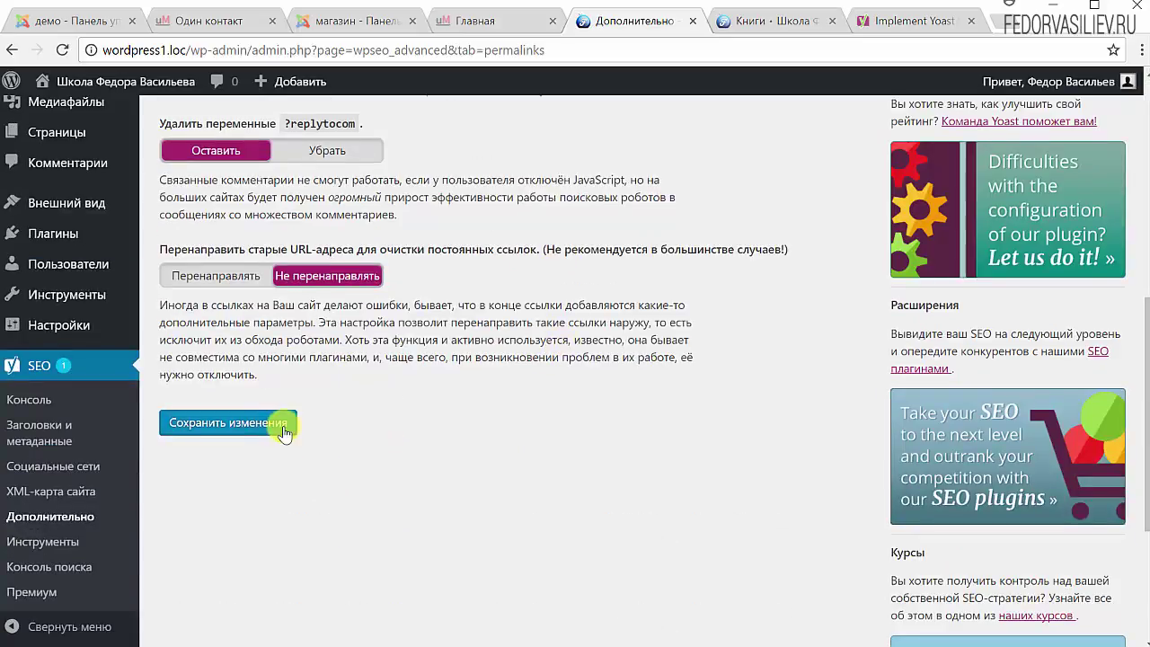
click(269, 424)
Confirm the Книги and Музыка pages now open at /knigi/ and /muzyka/
click(803, 21)
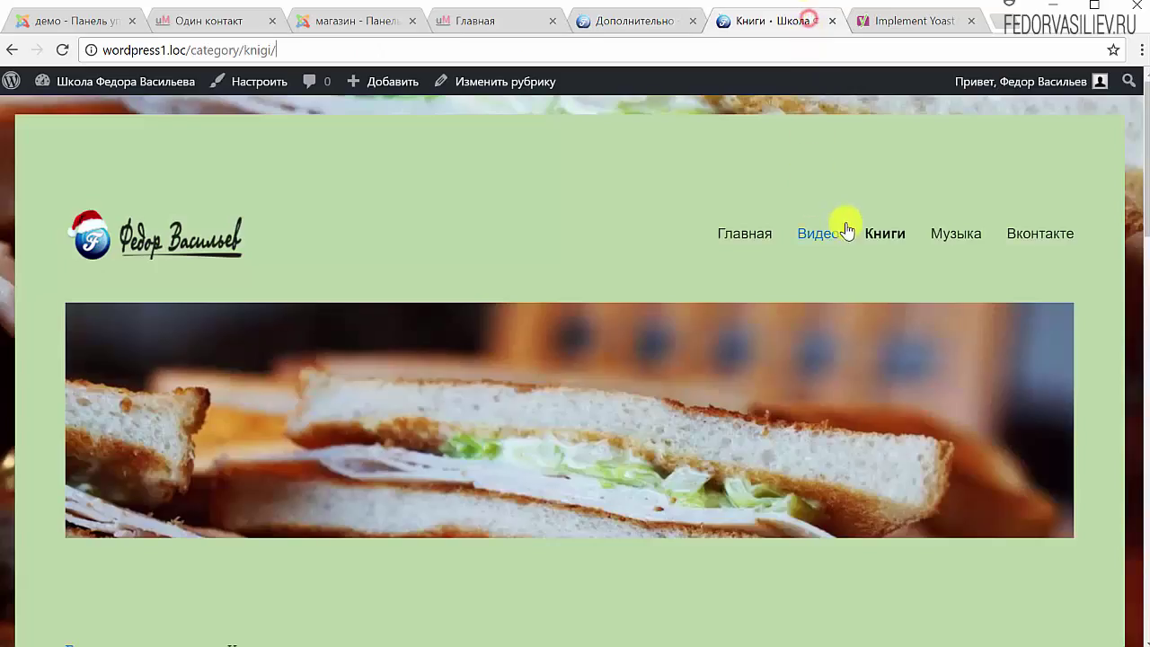
click(878, 236)
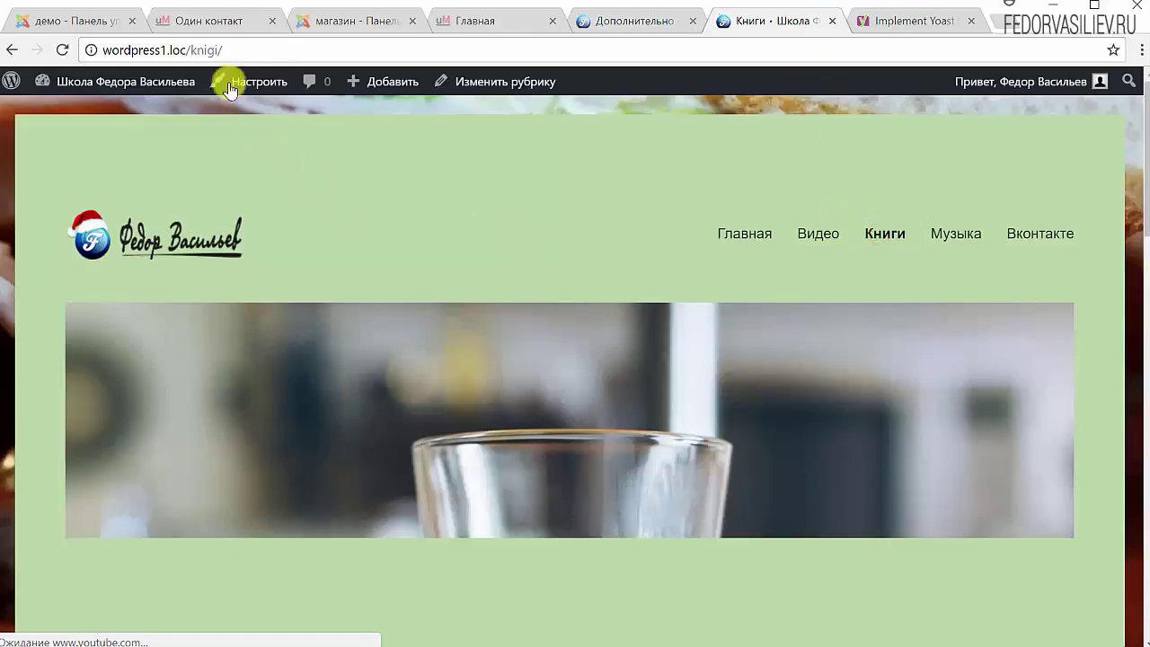
drag(231, 50, 162, 50)
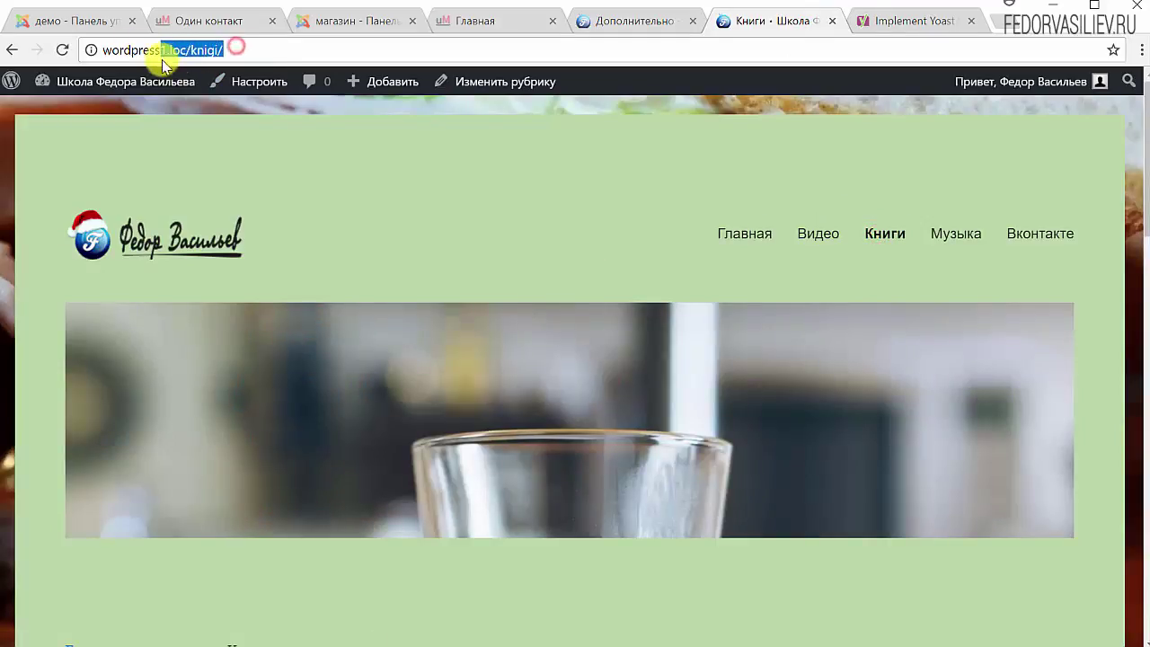
click(947, 236)
drag(241, 50, 154, 49)
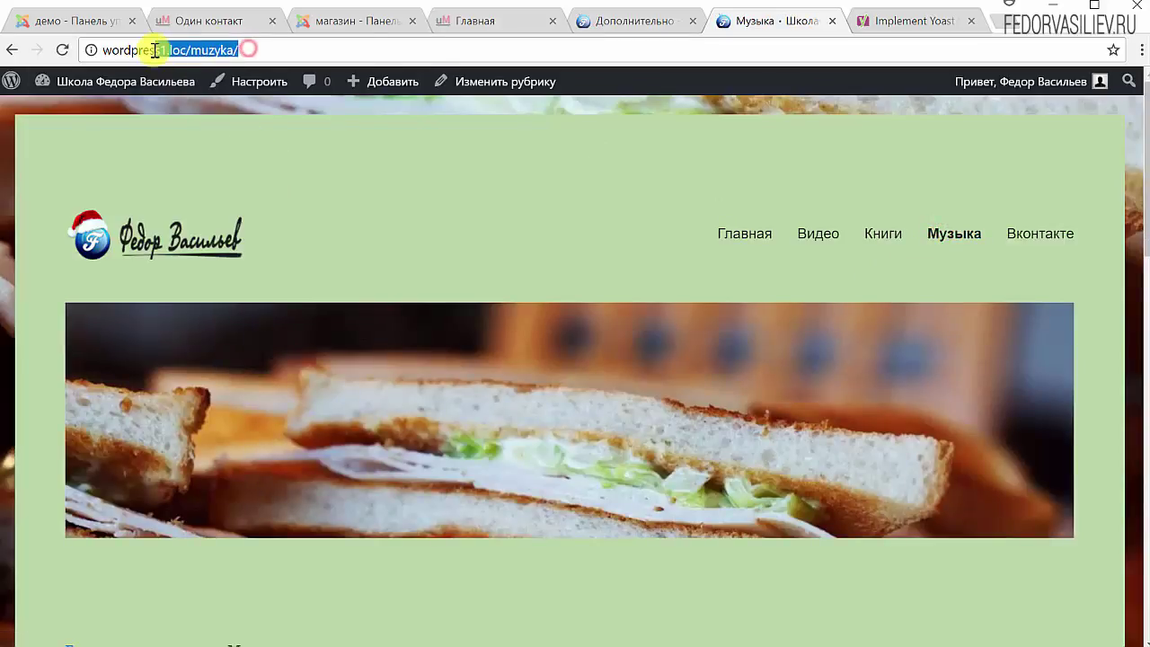
Look over Yoast's attachment redirect option, then go back to the Музыка page
click(613, 25)
scroll(399, 434, down, 1)
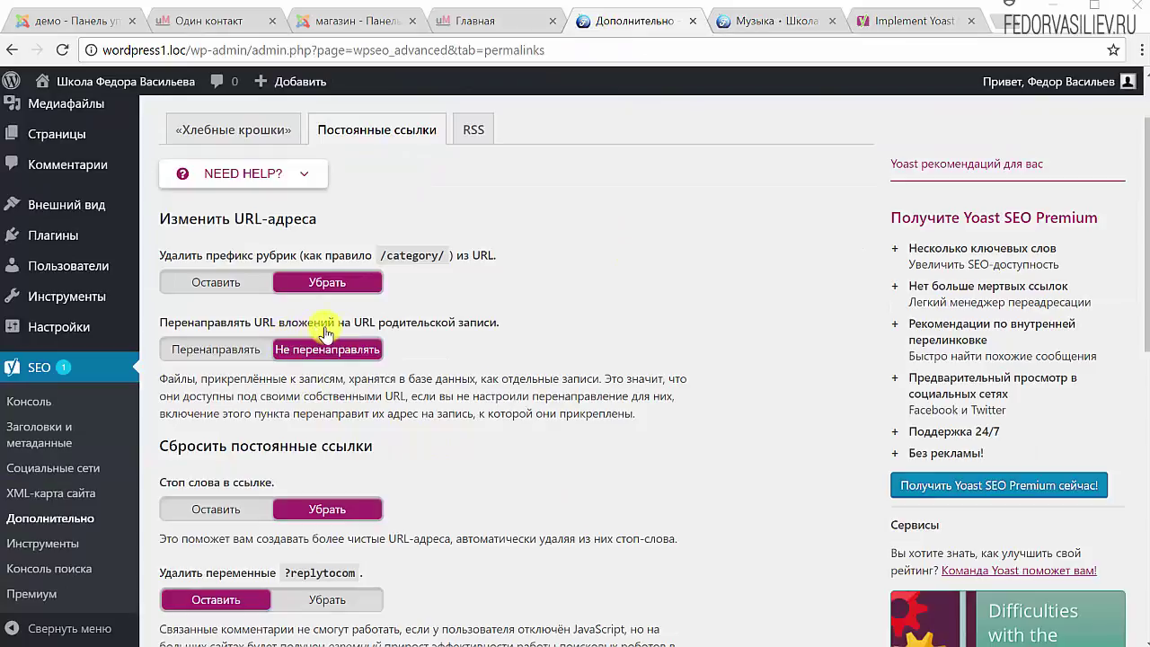
double_click(519, 323)
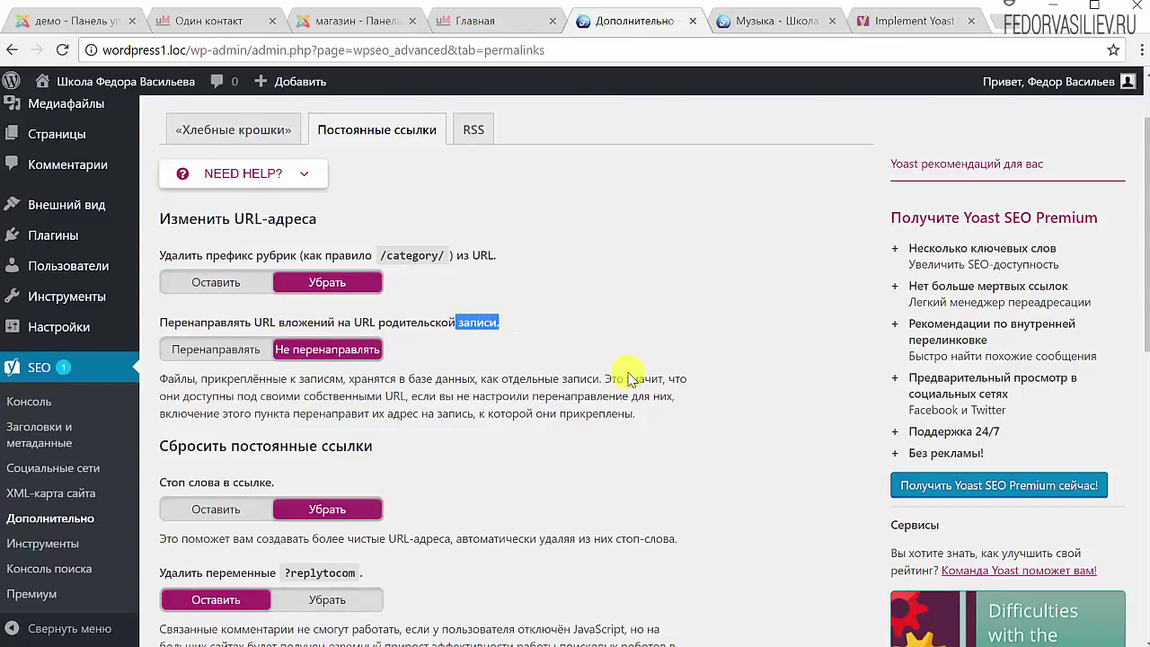
click(774, 20)
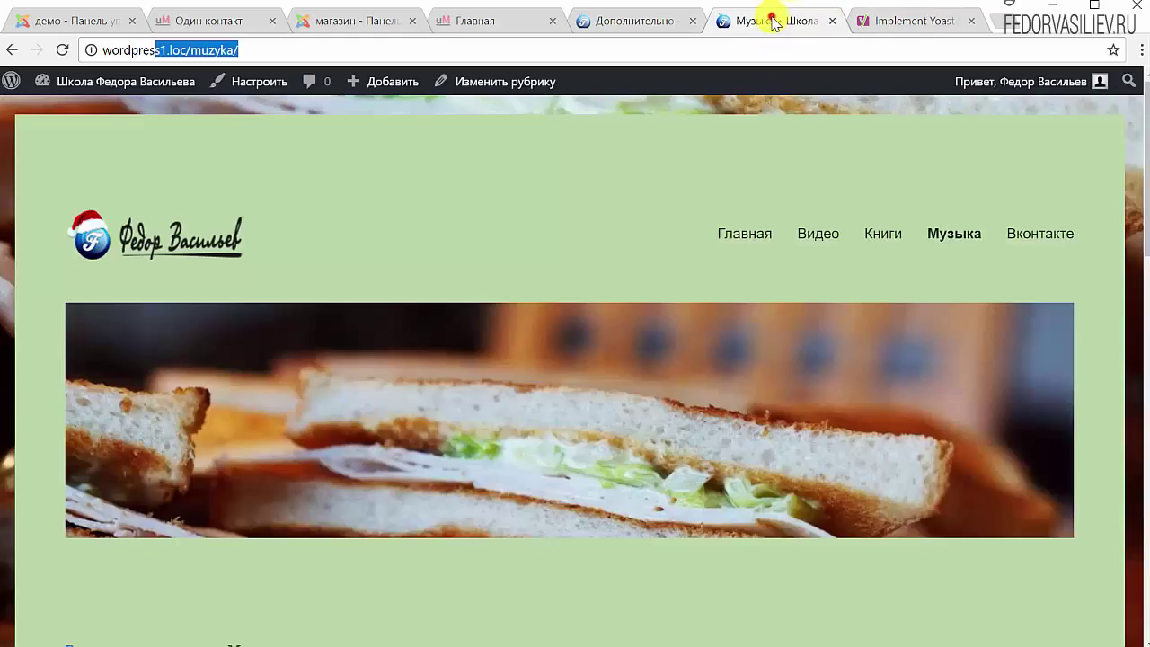
Open the Демо запись 2 post and its coffee image's attachment page
scroll(608, 269, down, 10)
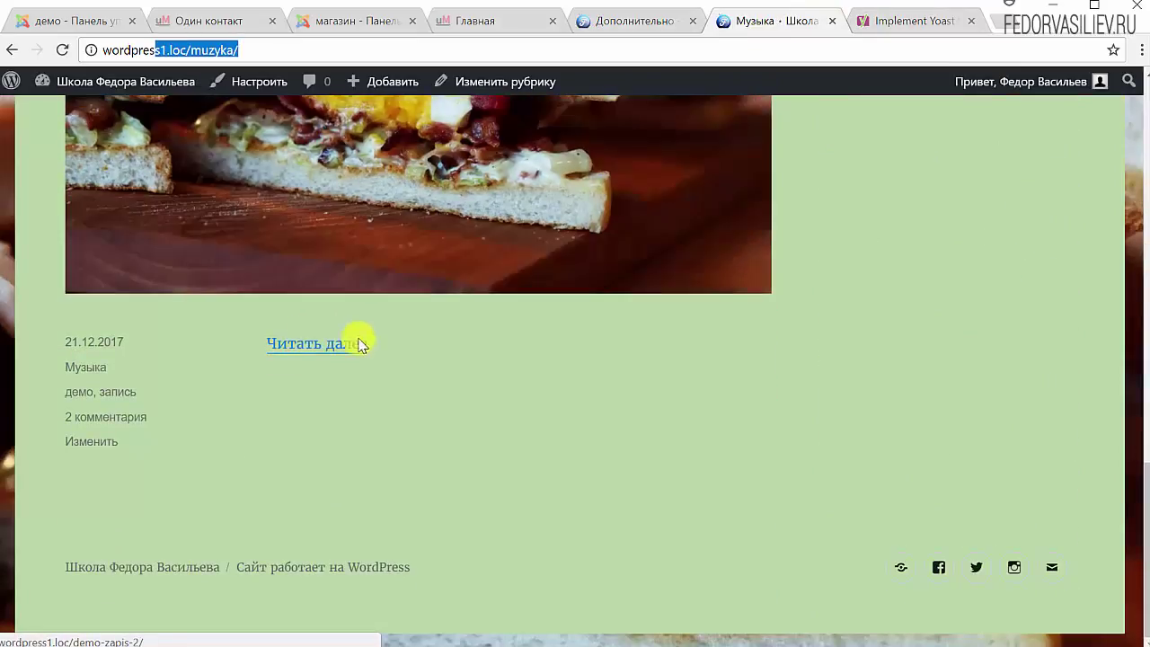
click(317, 344)
scroll(506, 302, down, 9)
scroll(506, 302, up, 8)
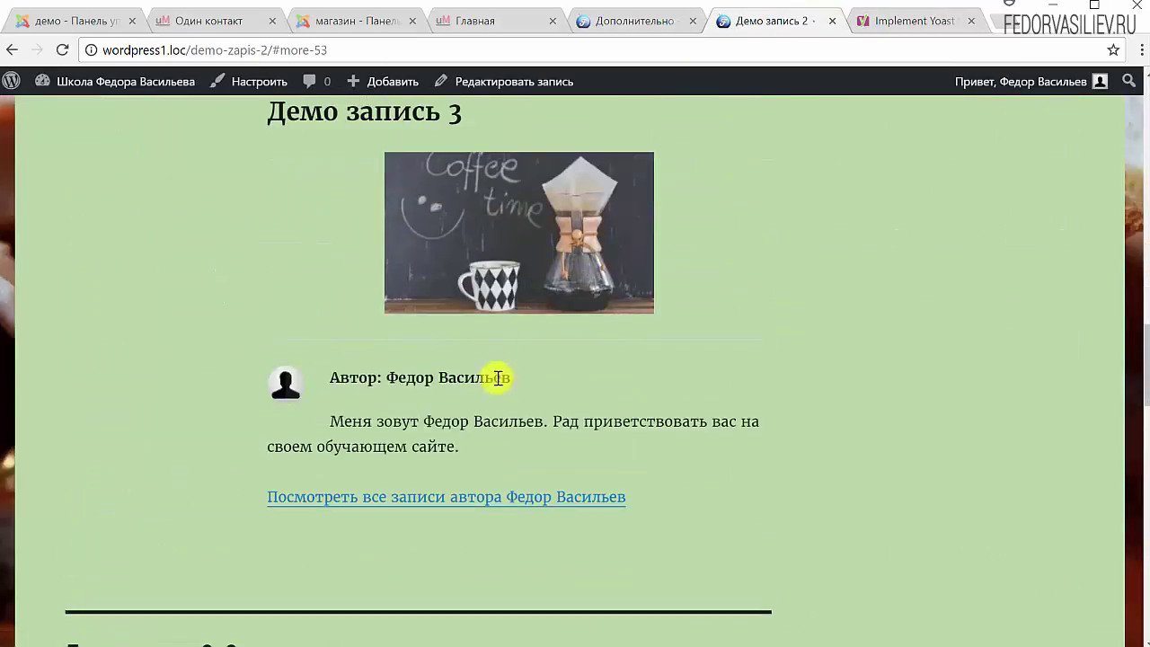
scroll(449, 390, up, 5)
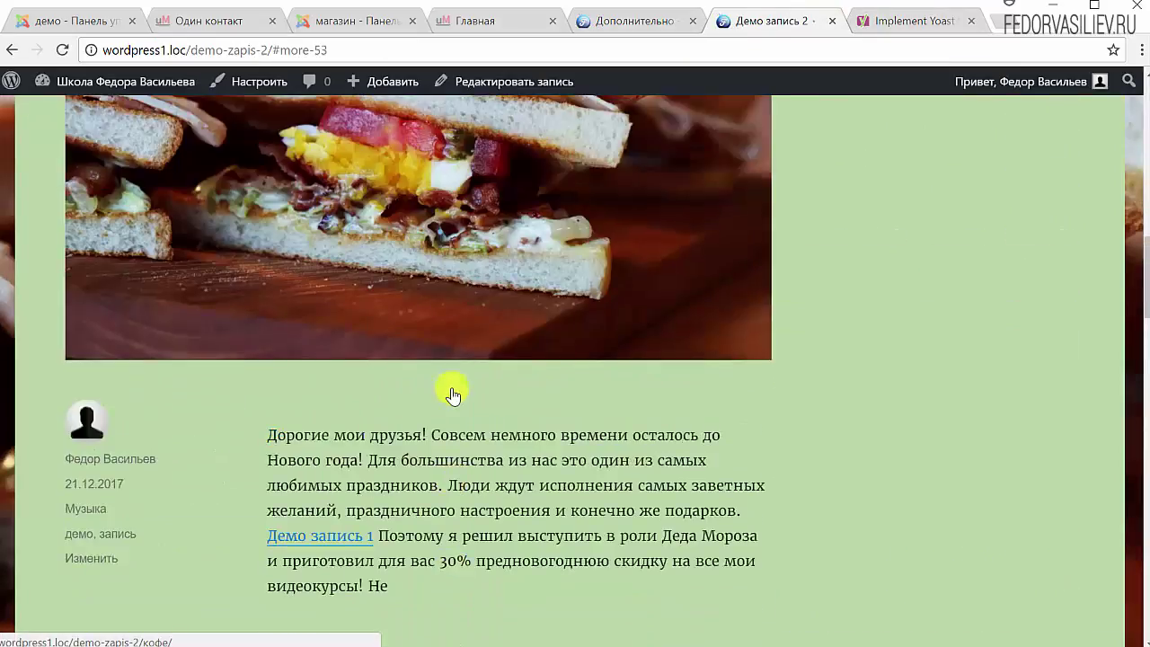
scroll(449, 390, down, 4)
click(456, 463)
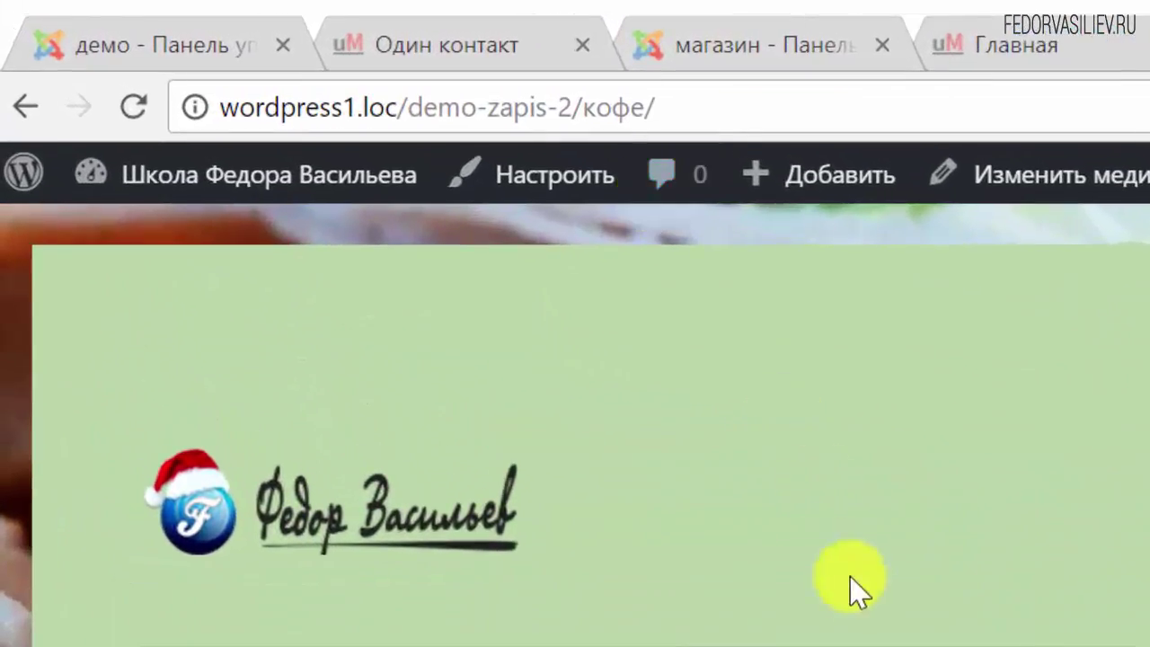
Highlight кофе/ in the attachment page address, then return to the Yoast permalink settings
scroll(727, 498, down, 5)
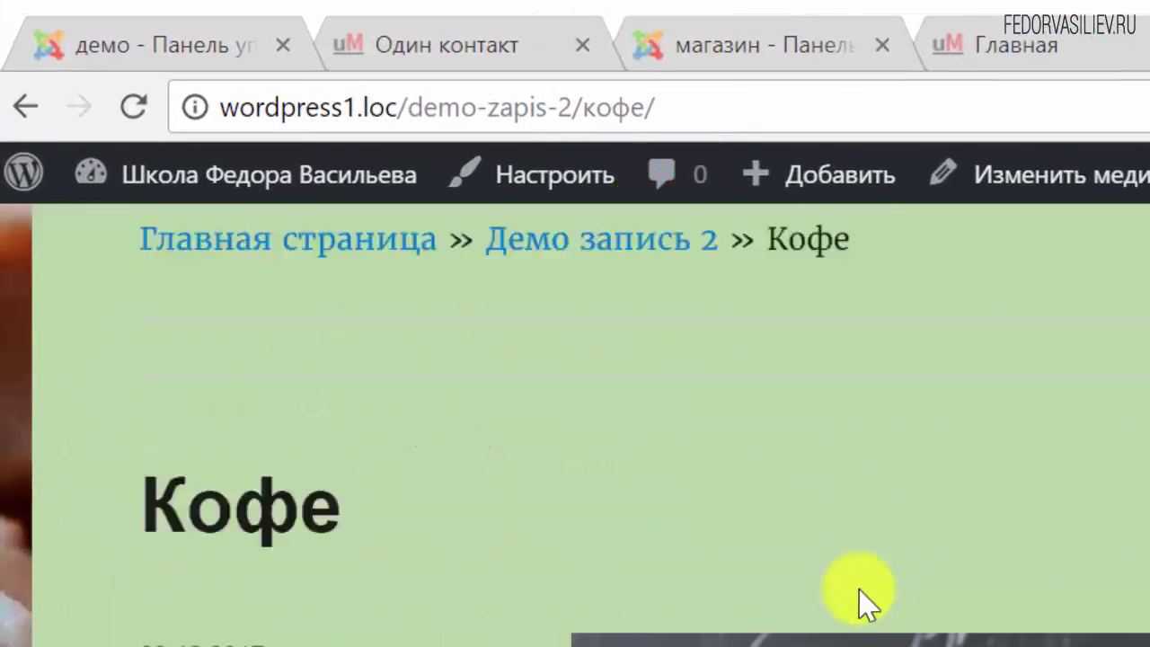
click(672, 106)
click(659, 108)
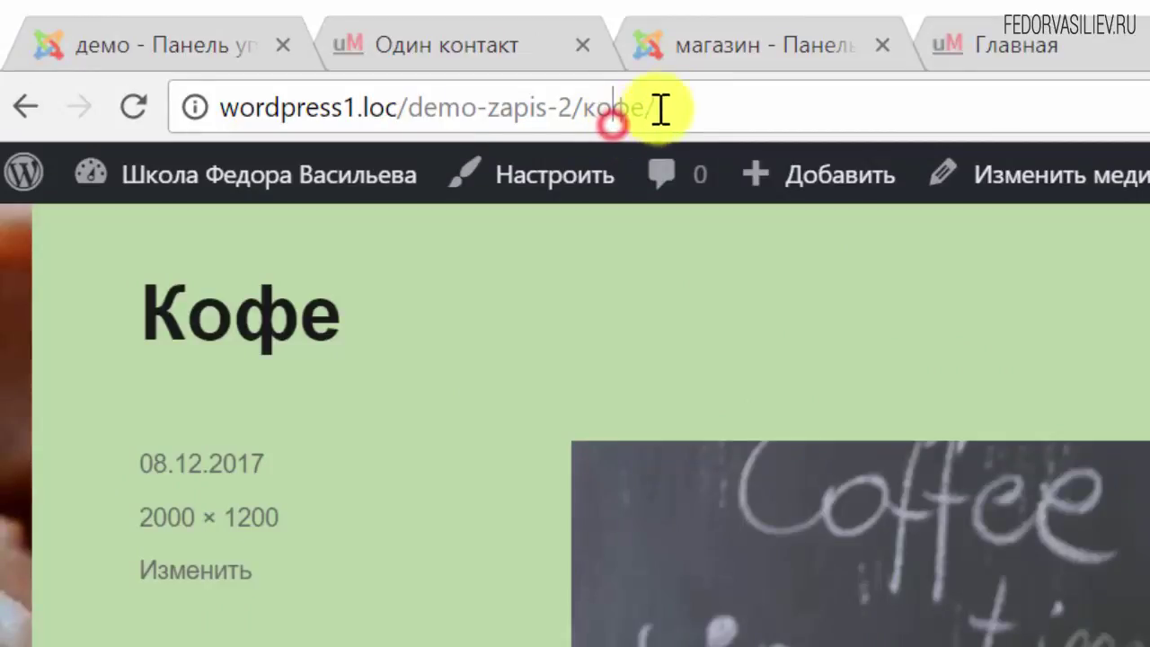
drag(659, 108, 582, 130)
click(708, 99)
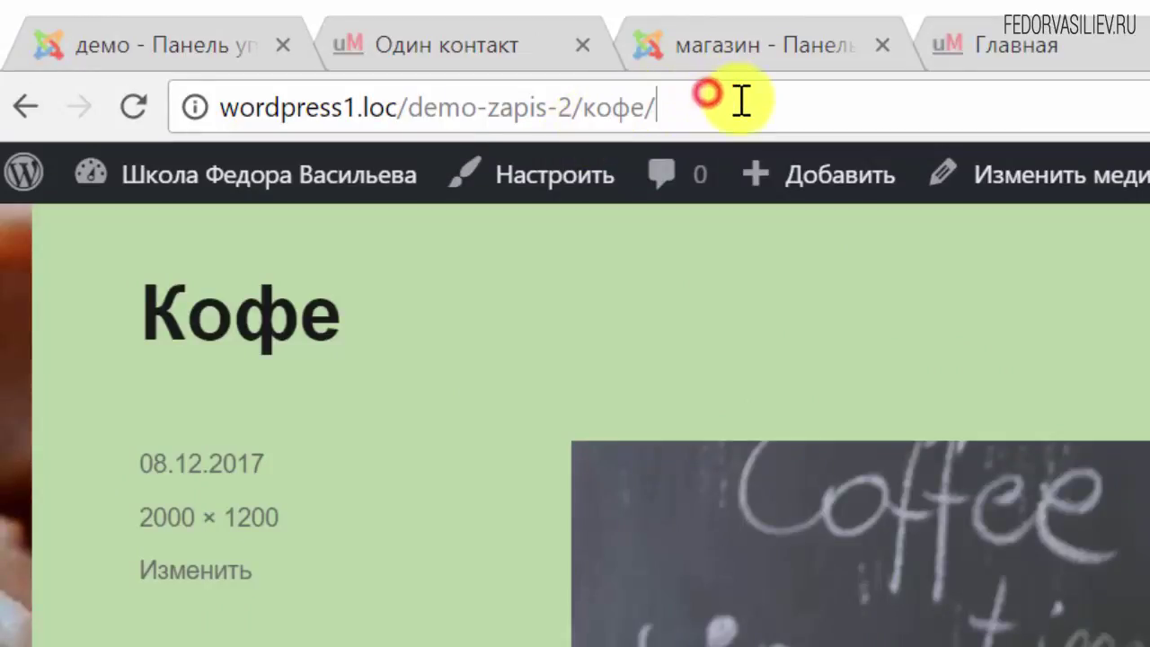
drag(739, 103, 590, 133)
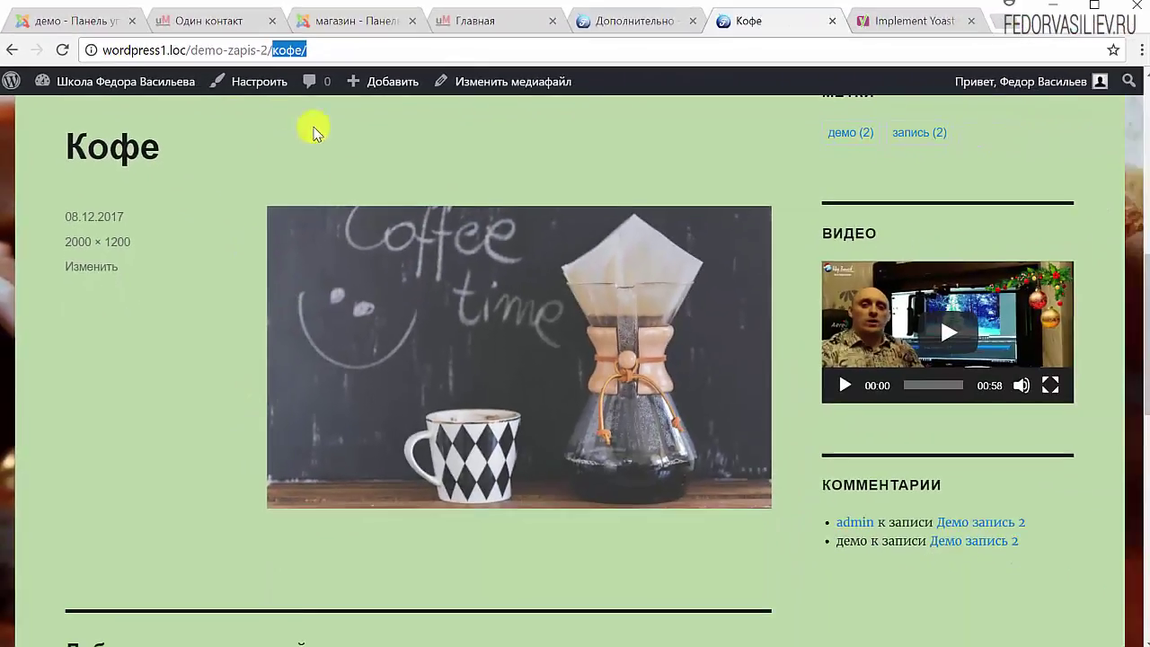
click(634, 21)
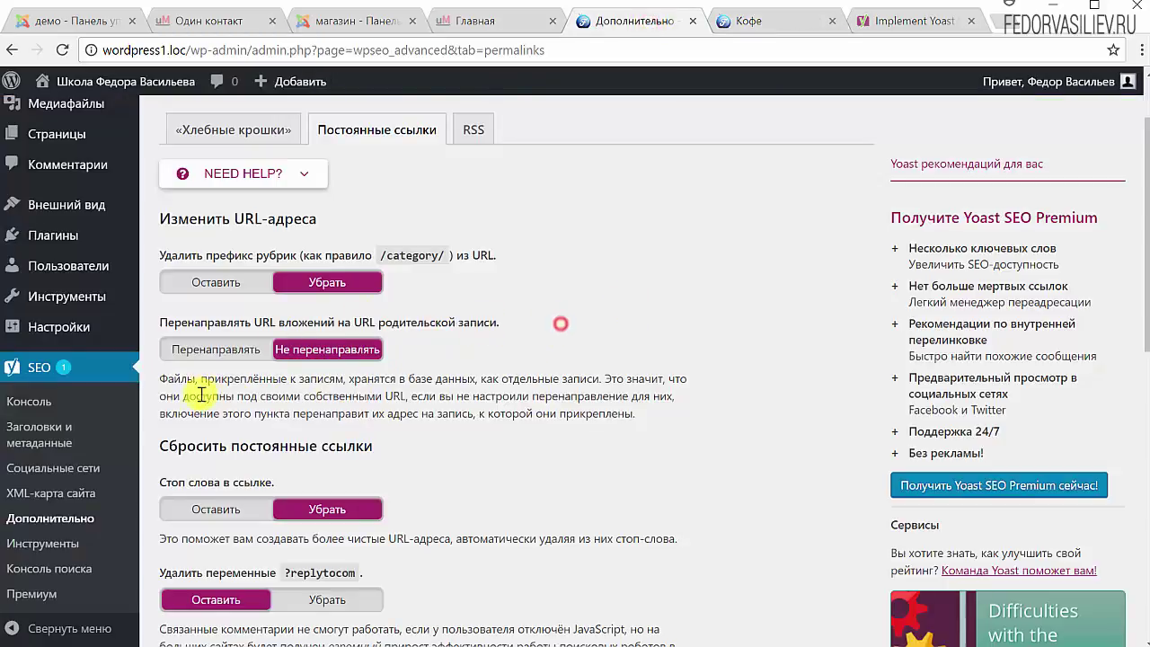
Redirect attachment URLs to their parent post, then reach Демо запись 2 through the Кофе page's breadcrumbs
click(210, 358)
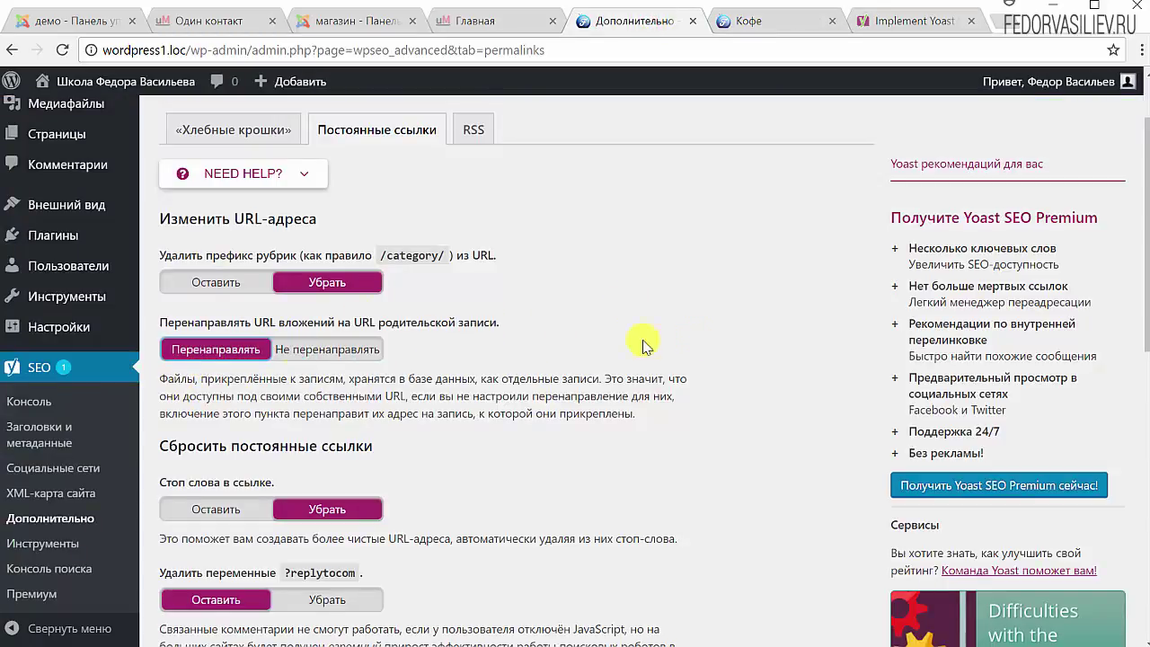
scroll(341, 464, down, 5)
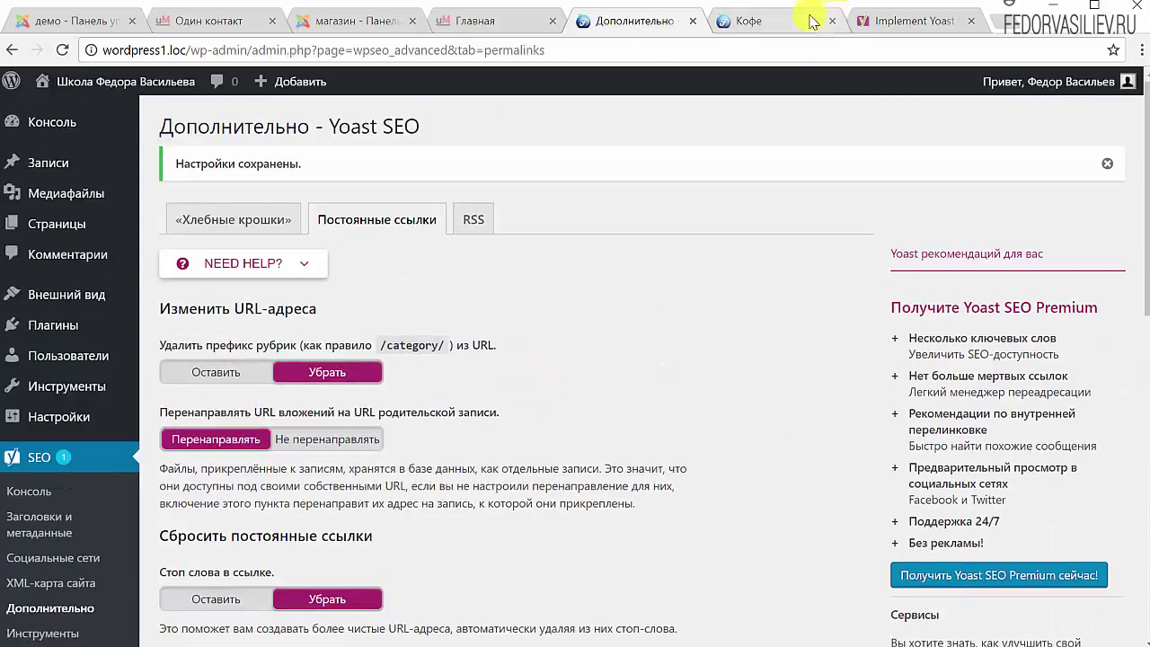
click(766, 30)
scroll(477, 334, up, 6)
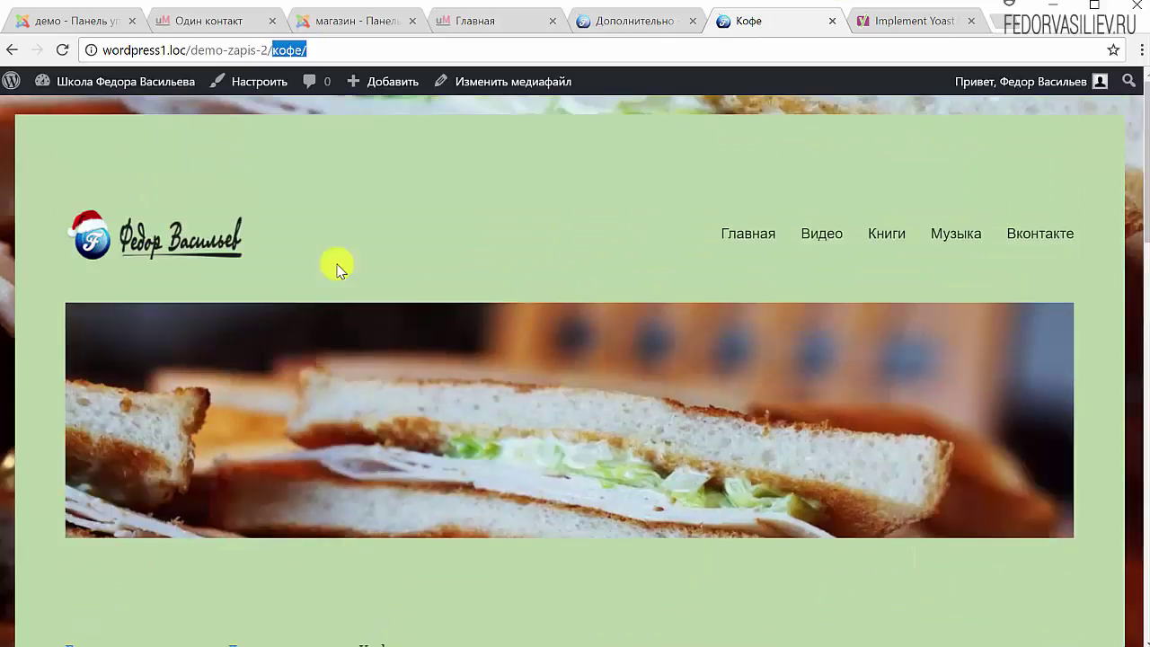
scroll(253, 268, down, 3)
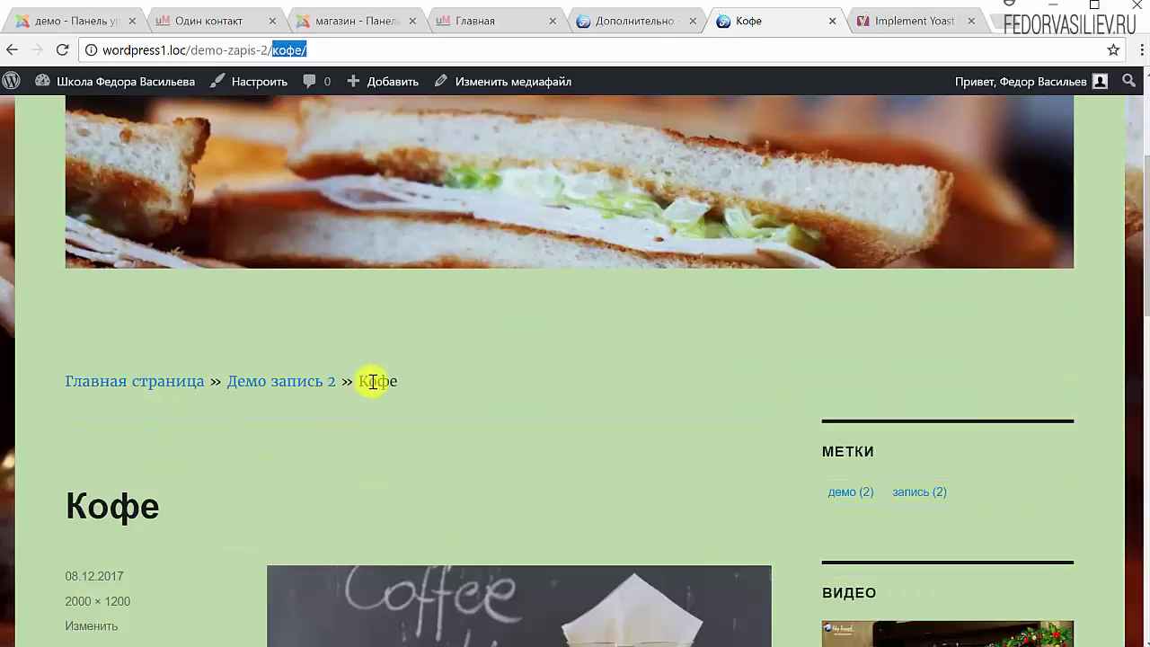
click(284, 382)
Reload the demo post and check the 2/ ending of its address, then return to Yoast
scroll(440, 306, down, 8)
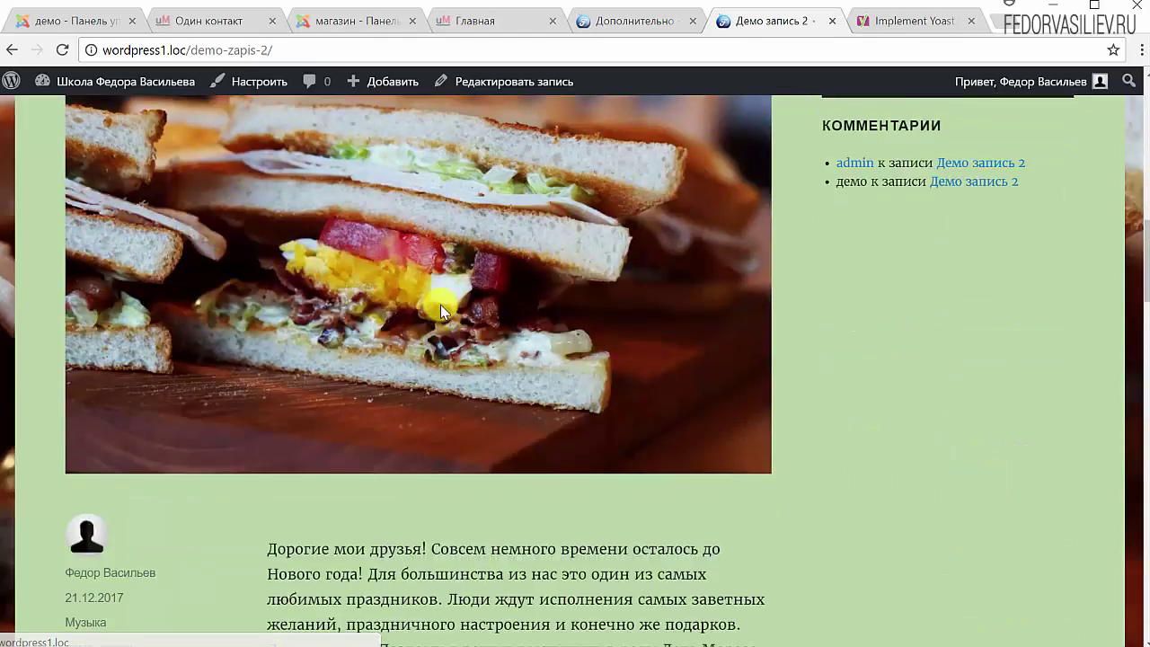
scroll(440, 310, down, 4)
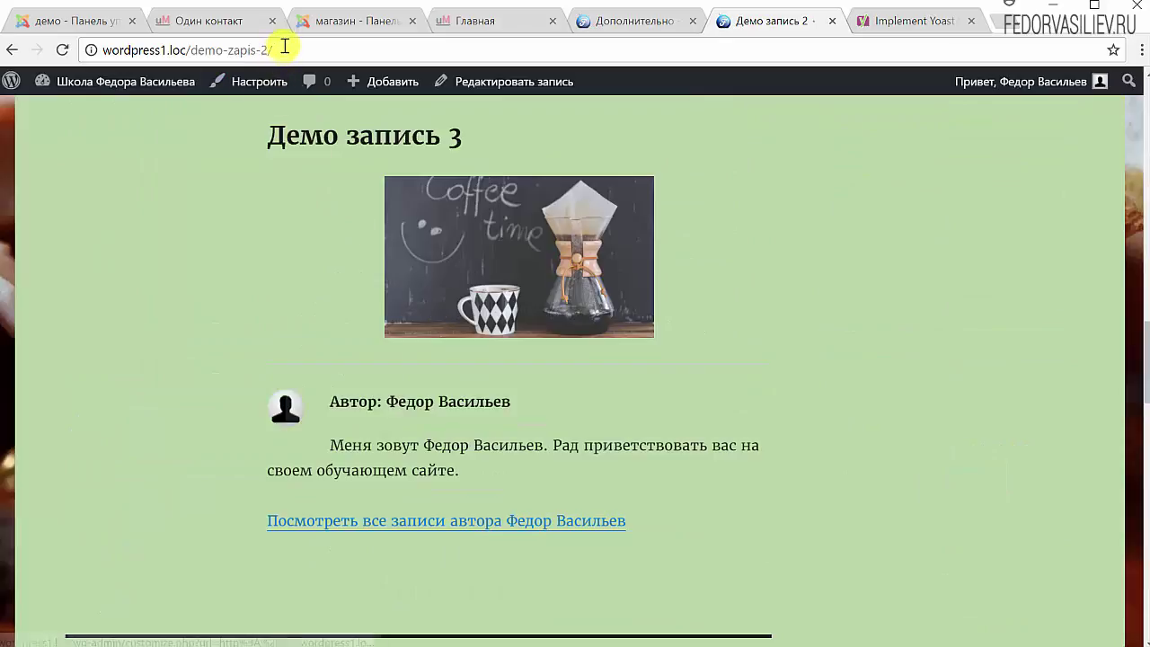
drag(276, 47, 87, 46)
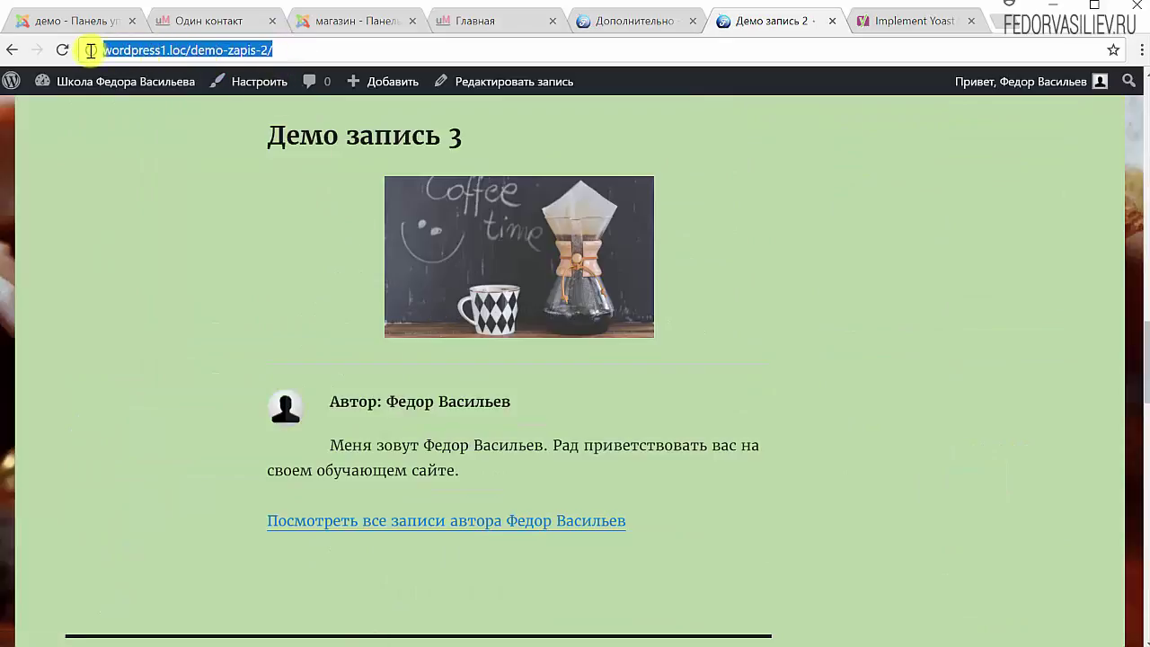
key(Return)
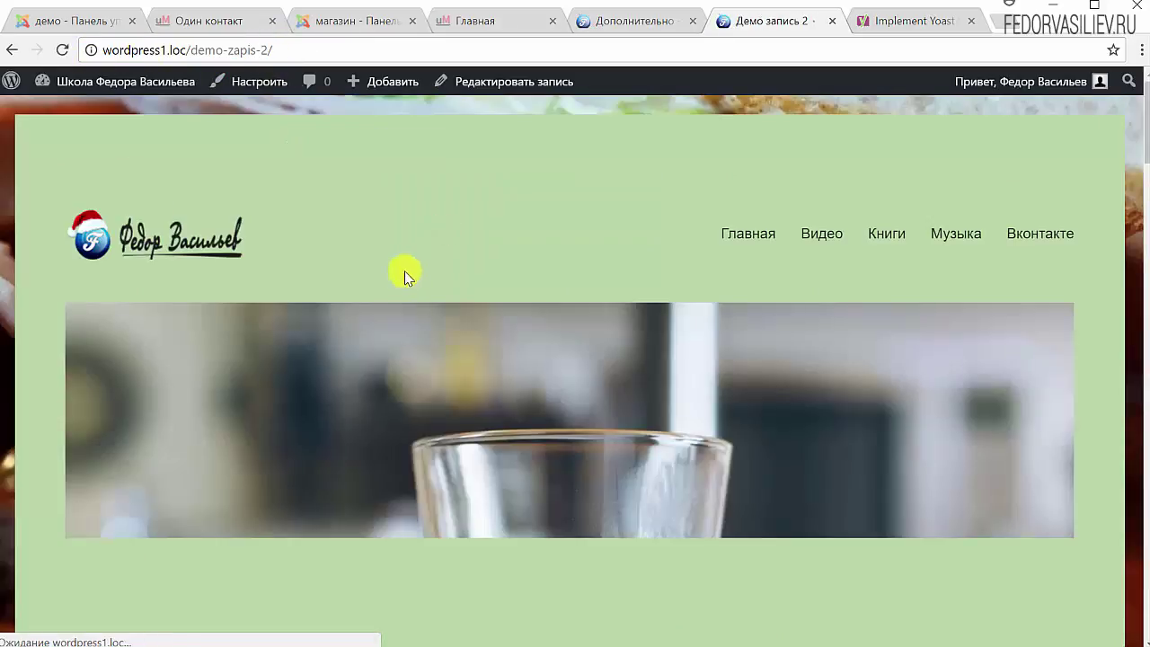
scroll(245, 277, down, 8)
scroll(244, 277, down, 9)
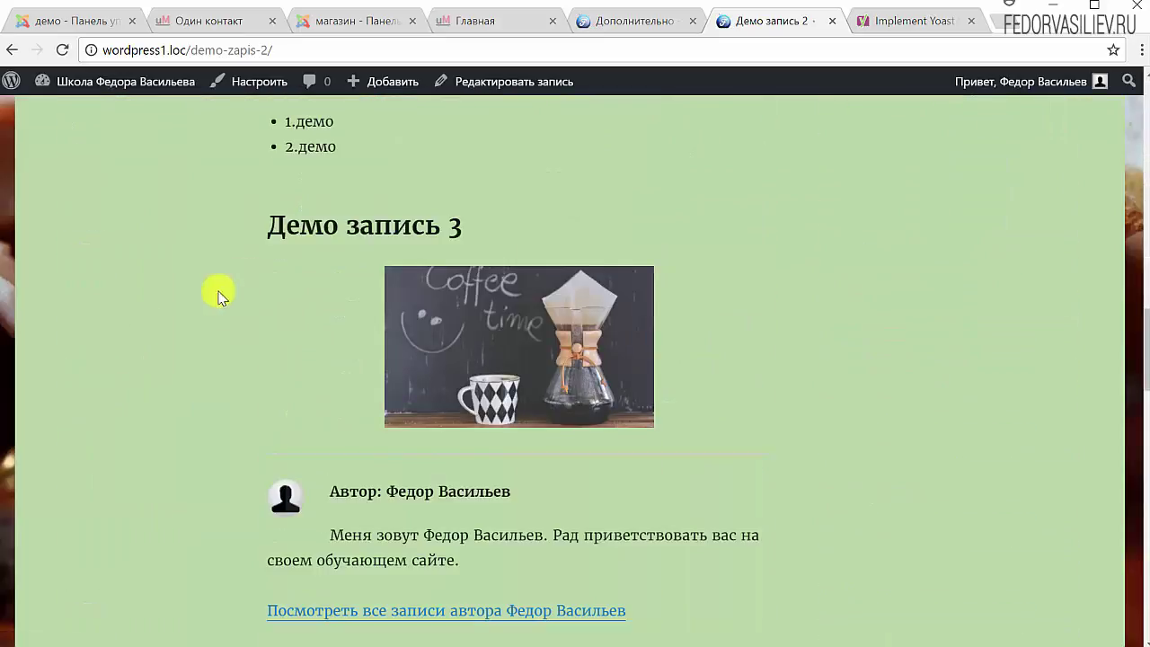
click(282, 47)
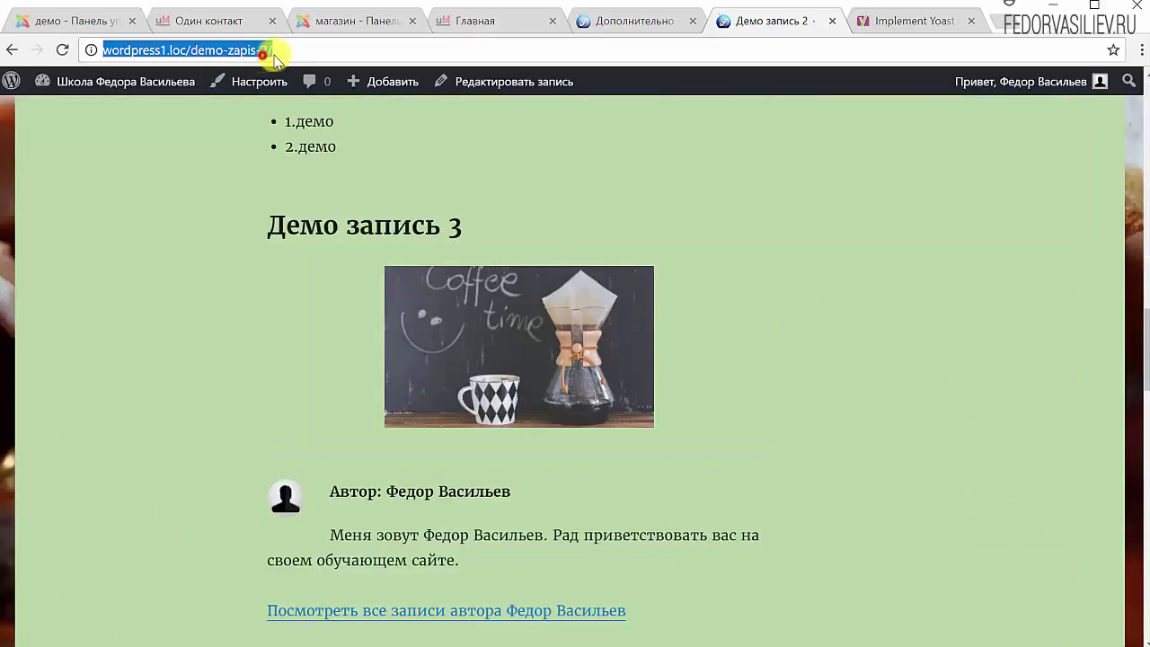
click(289, 50)
drag(289, 51, 258, 54)
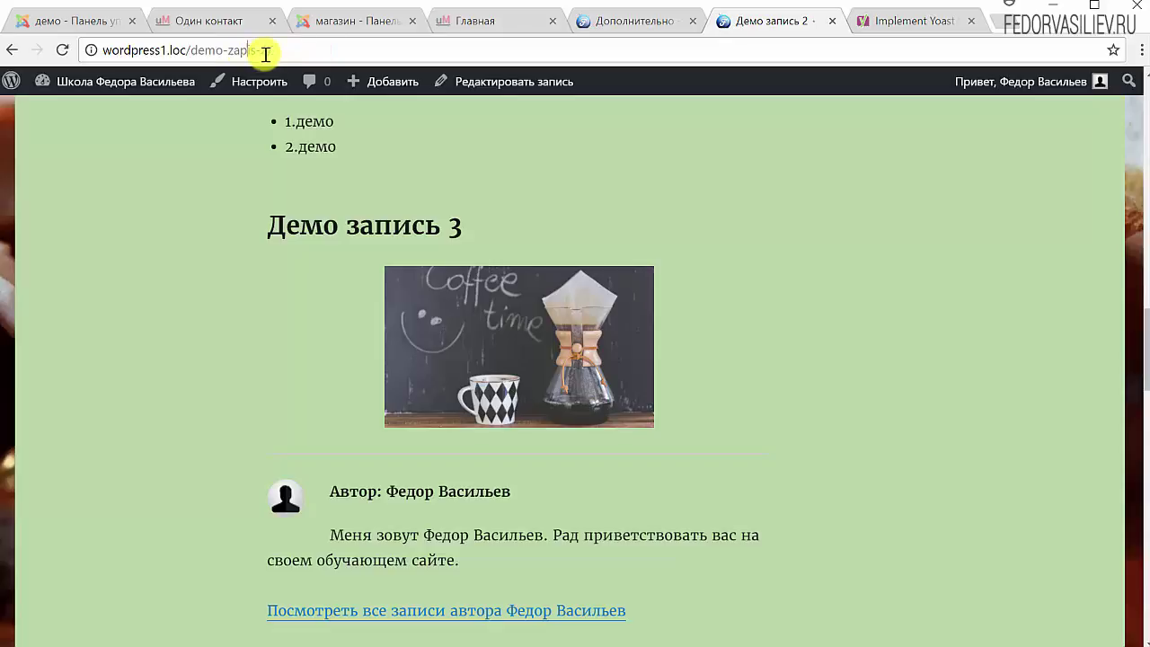
click(634, 23)
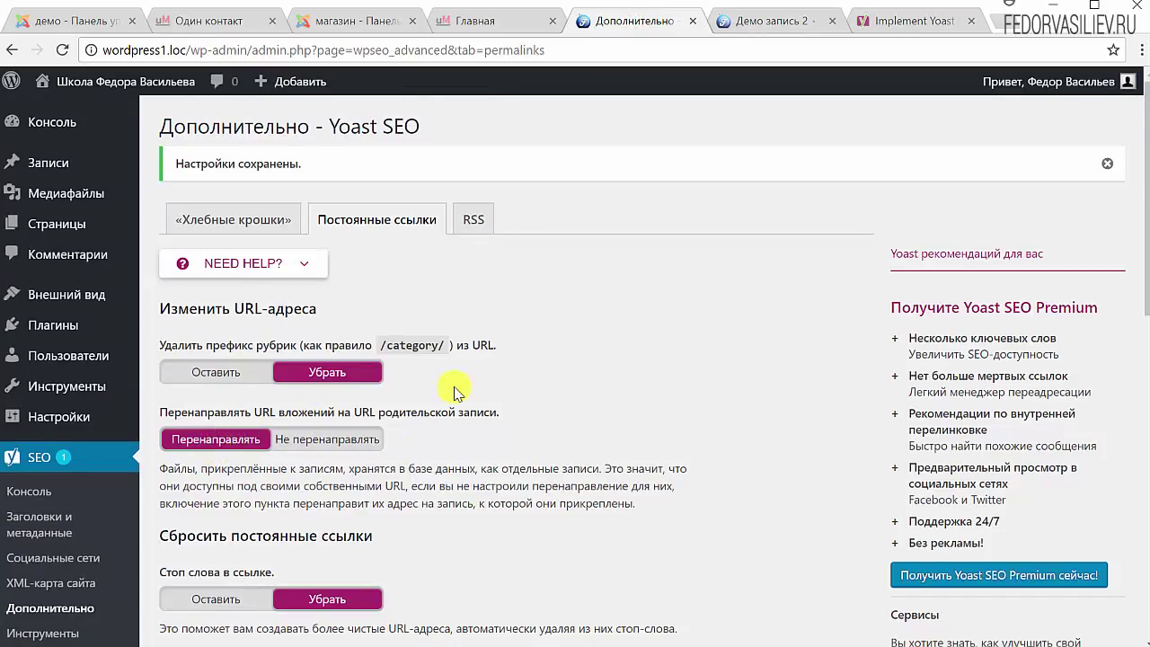
Read the ?replytocom explanation, set ?replytocom variables to 'Убрать', and save the permalink settings
scroll(455, 392, down, 3)
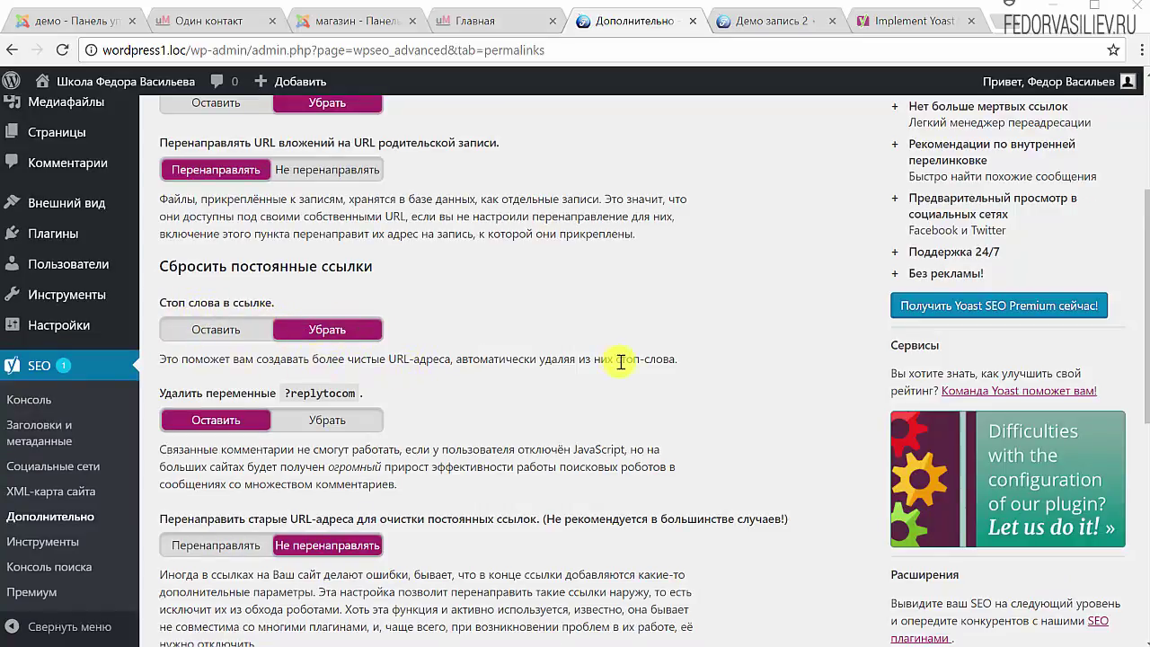
drag(685, 359, 621, 362)
scroll(600, 308, down, 2)
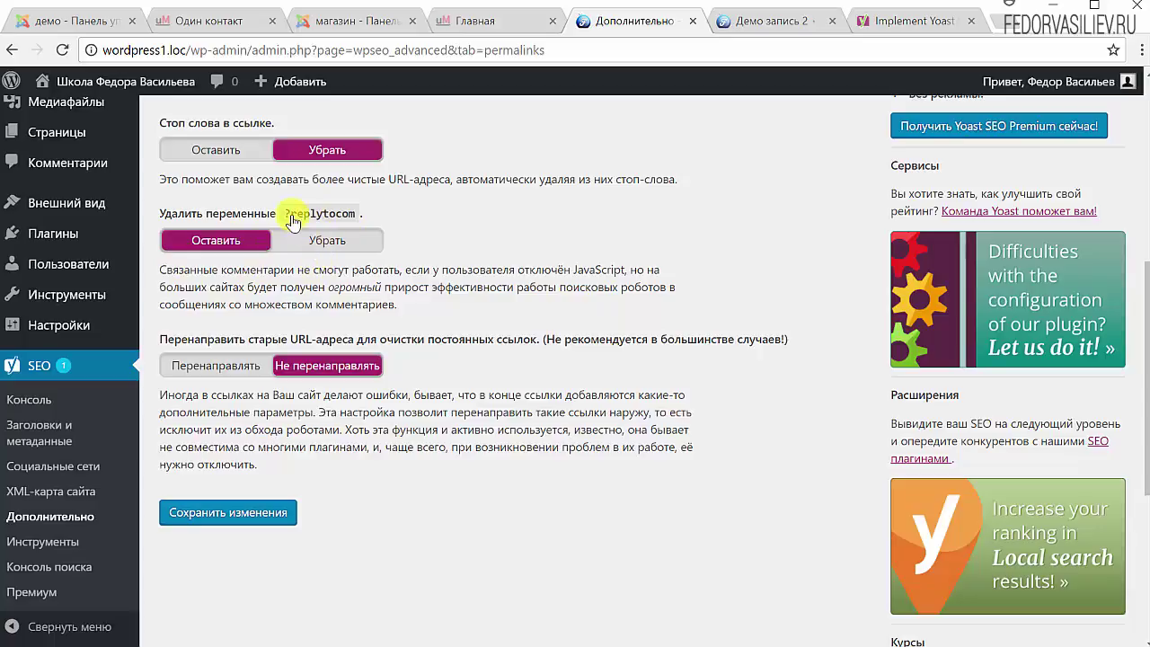
drag(206, 284, 409, 316)
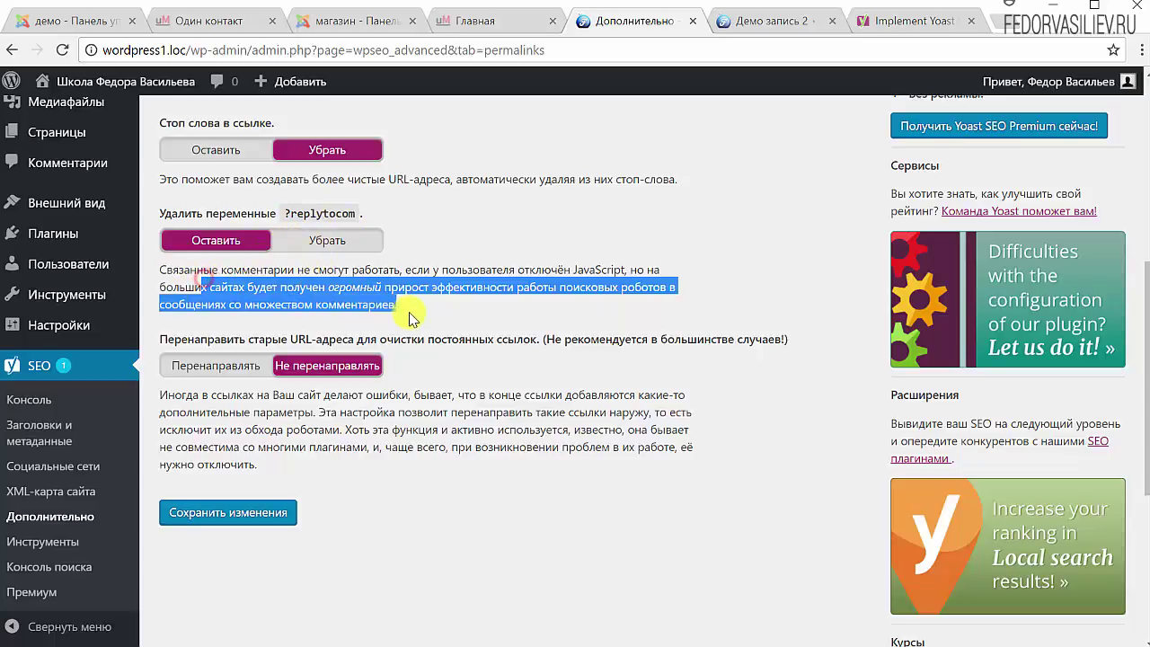
click(333, 248)
click(458, 240)
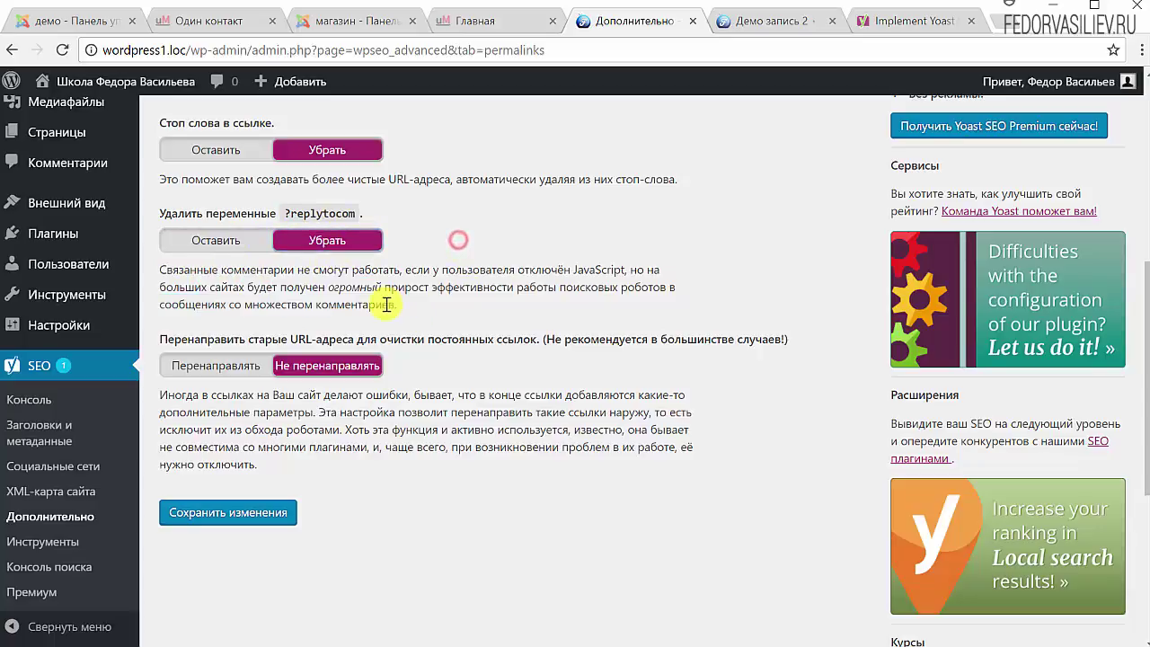
drag(410, 310, 166, 356)
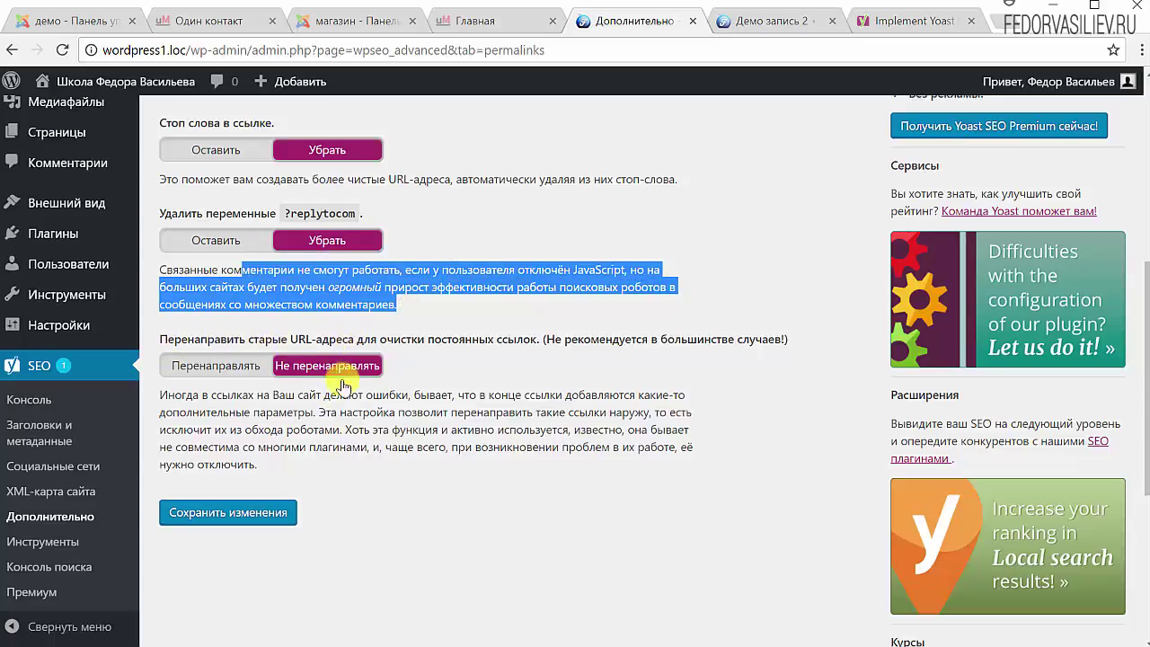
click(431, 357)
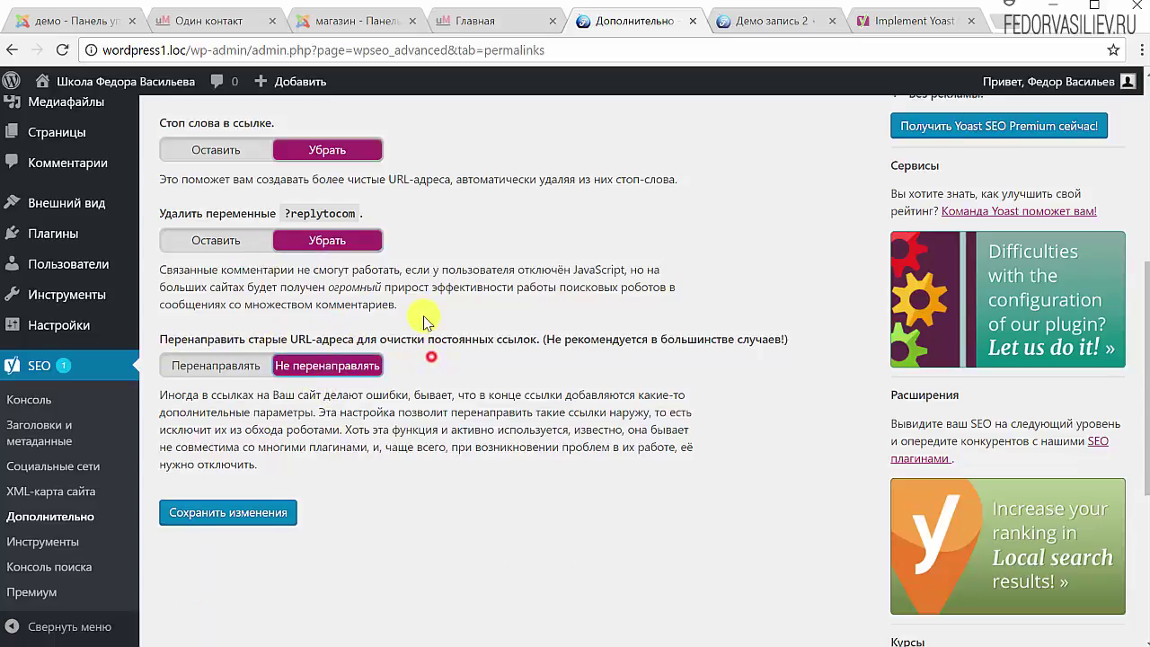
click(229, 512)
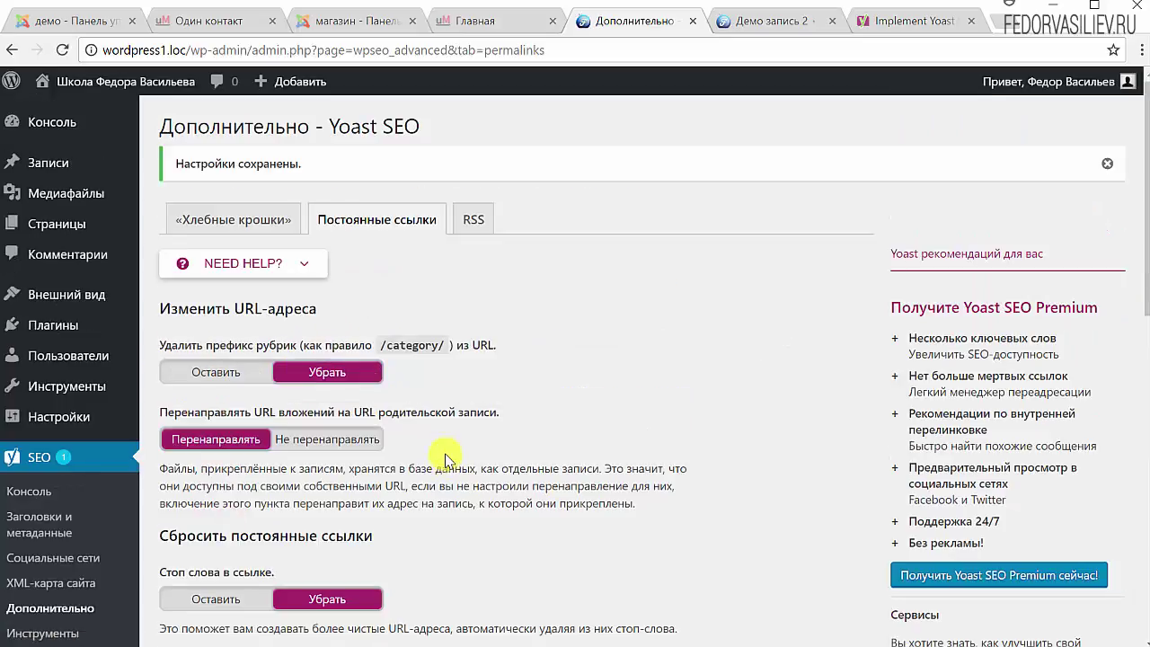
click(472, 221)
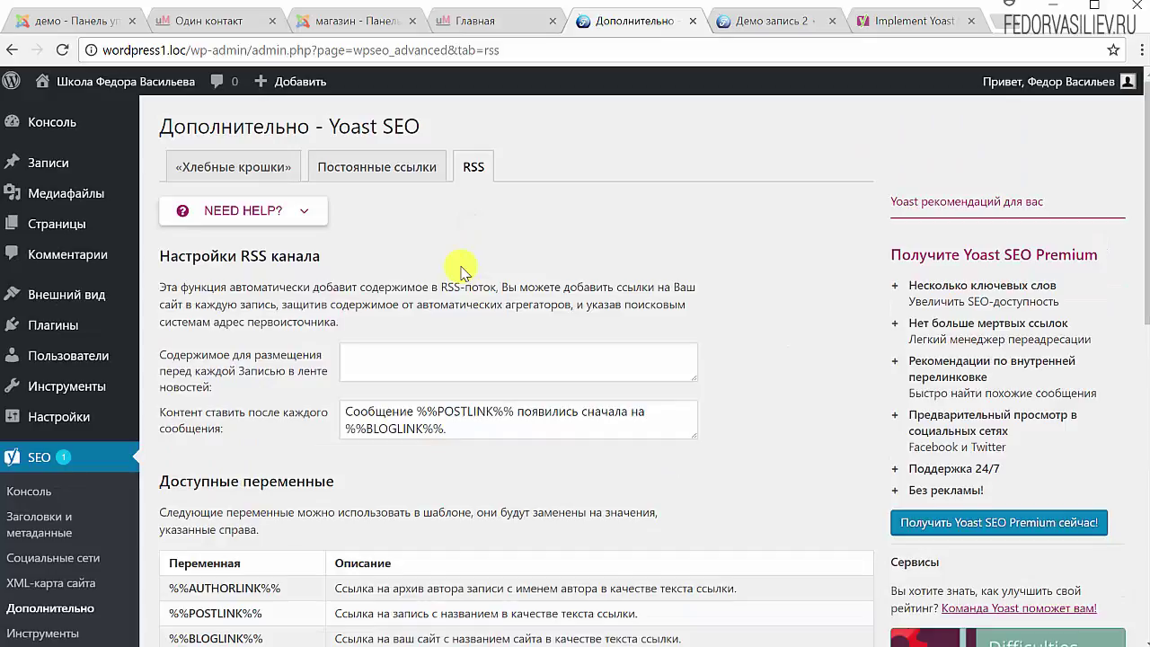
Review the RSS feed content settings, then return to the Постоянные ссылки options
scroll(461, 268, down, 2)
scroll(454, 356, up, 2)
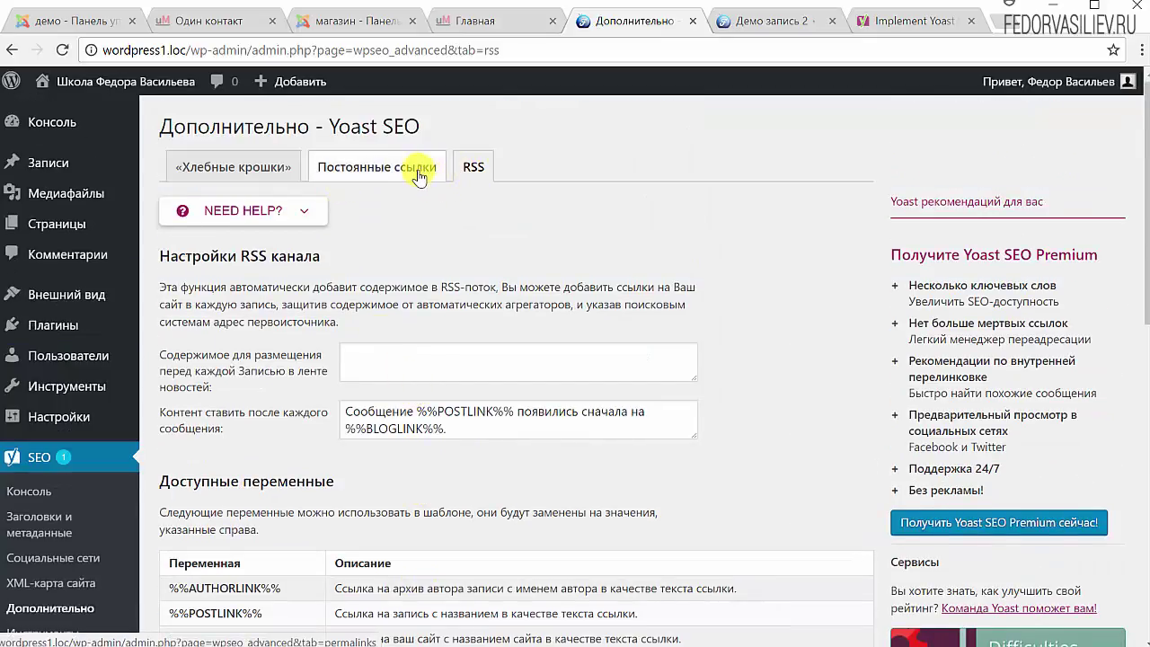
click(428, 168)
scroll(184, 588, down, 2)
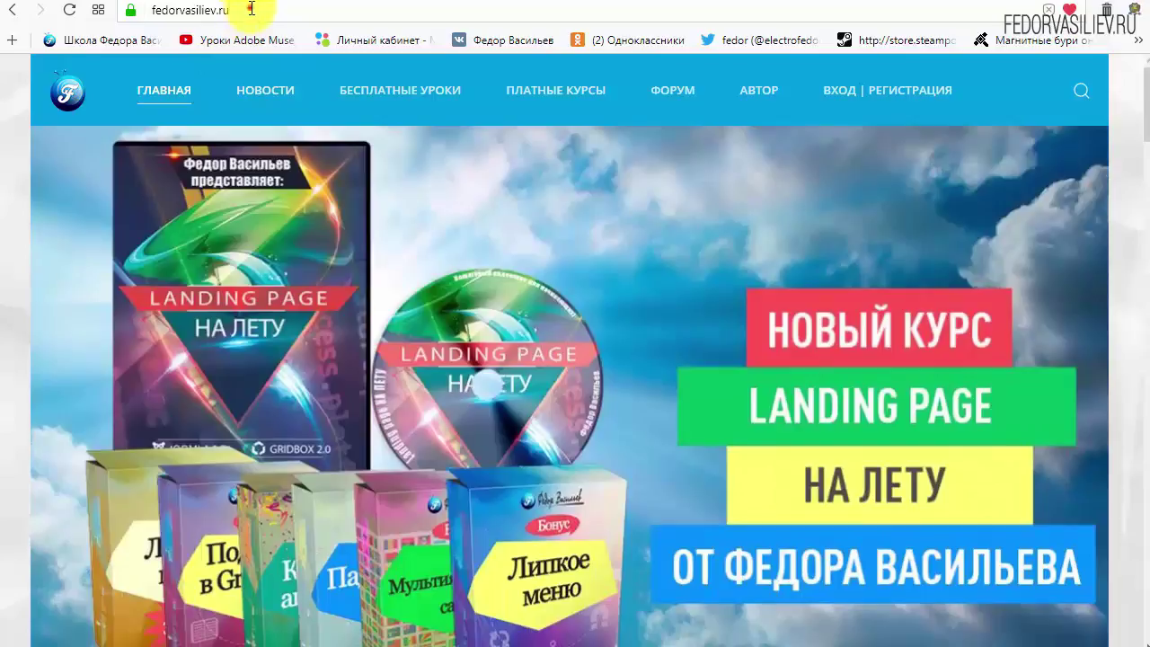
Open the ВХОД | РЕГИСТРАЦИЯ page and choose 'ЕЩЁ НЕТ УЧЁТНОЙ ЗАПИСИ?'
click(250, 9)
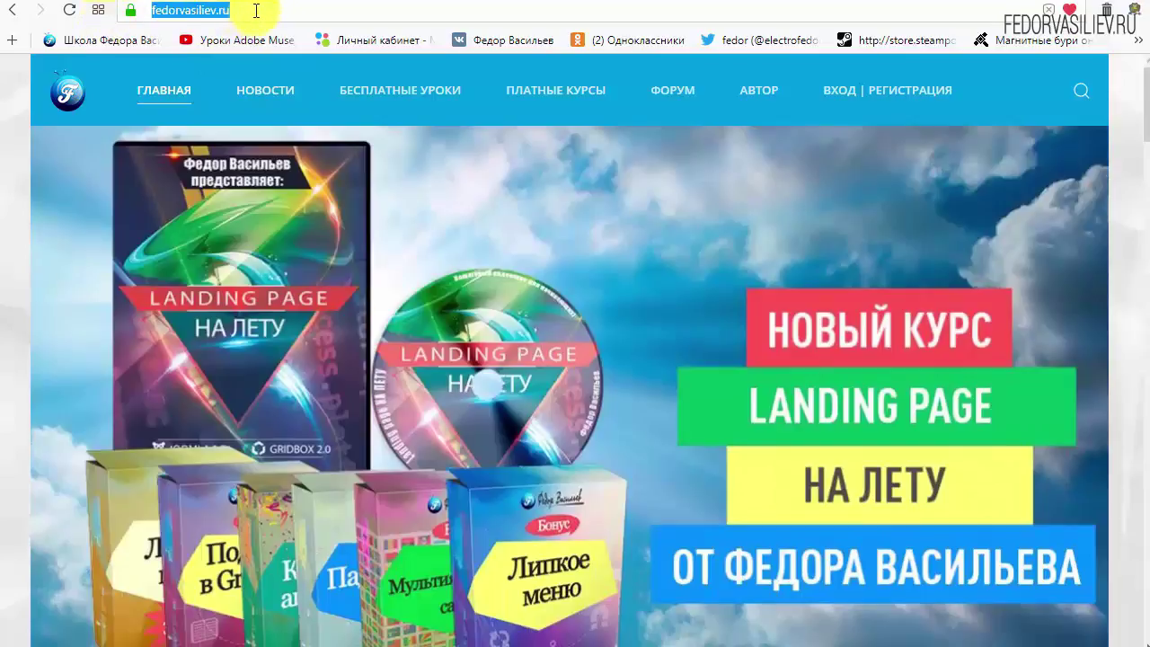
click(256, 9)
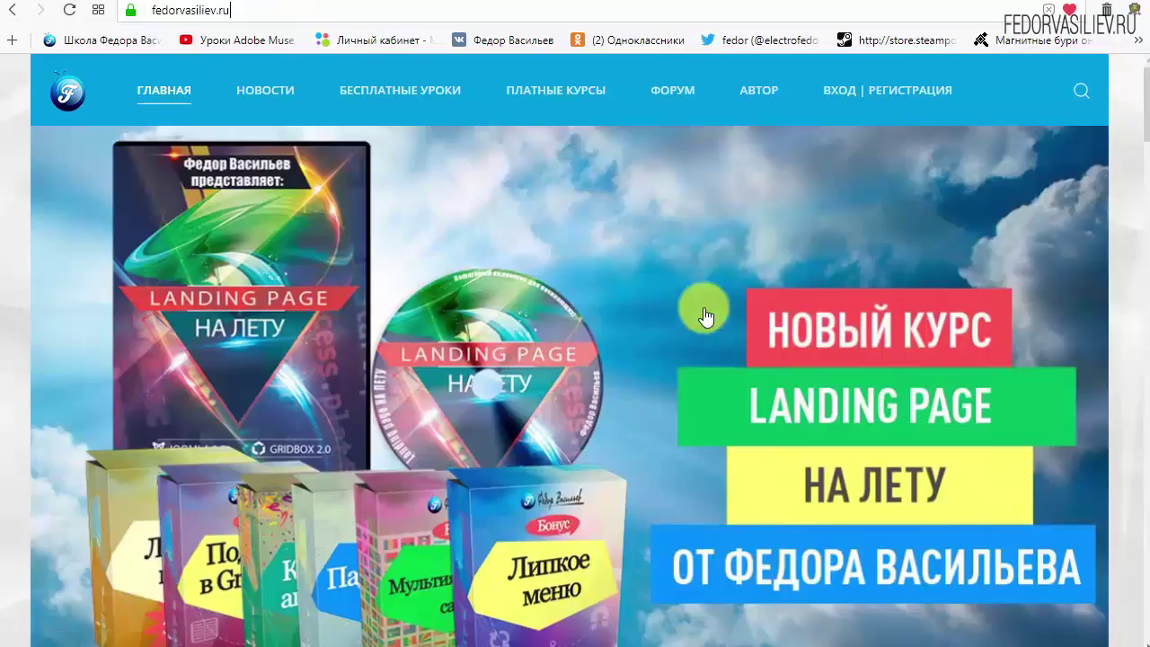
click(847, 90)
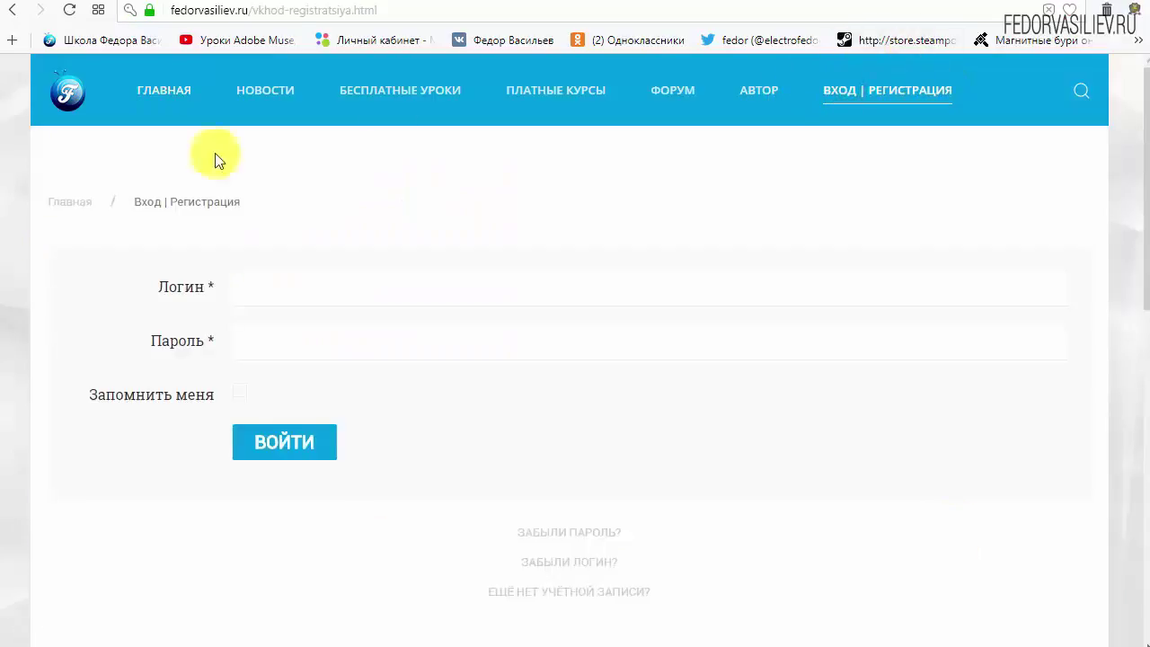
scroll(32, 560, down, 4)
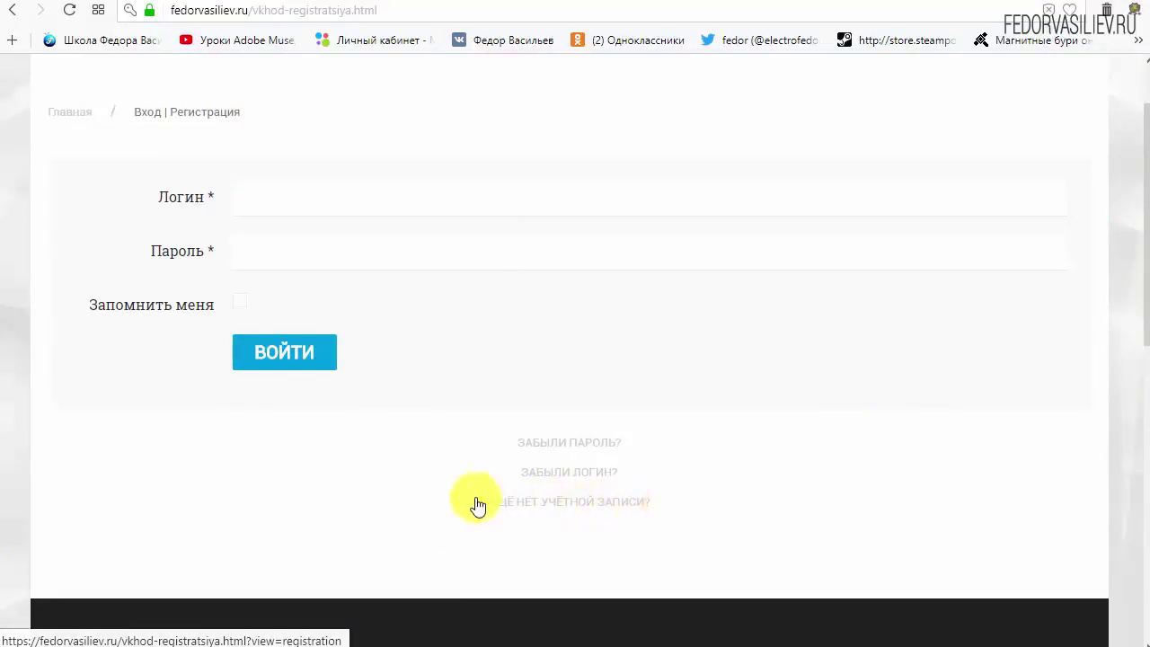
click(537, 500)
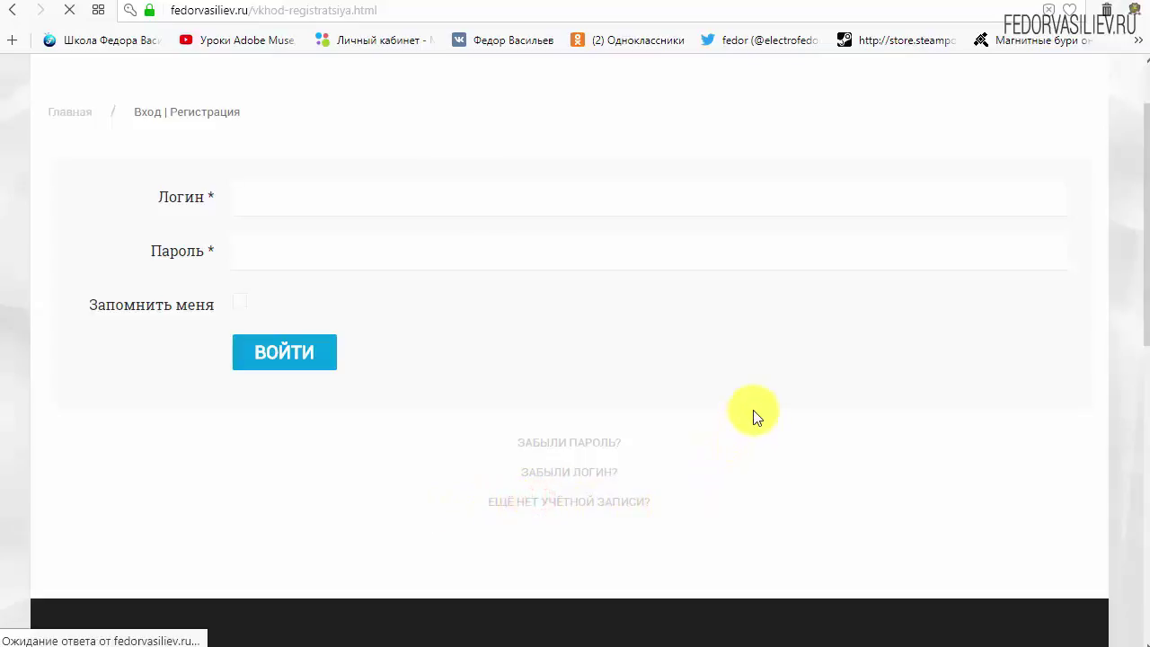
Enter the registration name and login, and type the account password in both password fields
scroll(575, 244, down, 2)
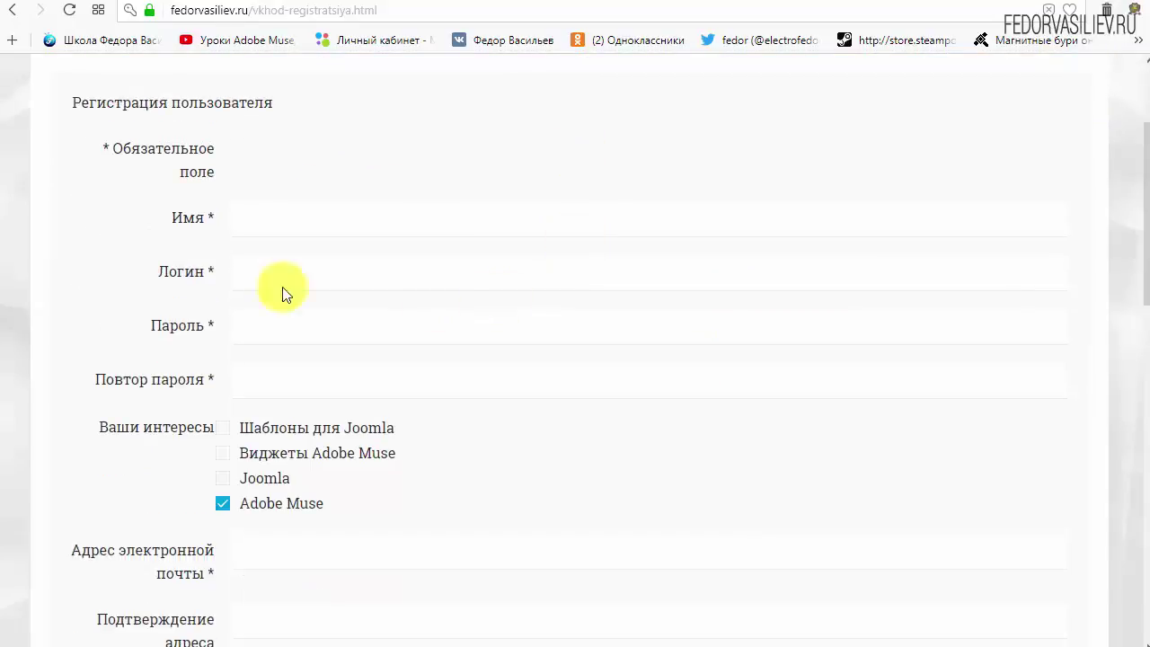
click(308, 222)
text(w)
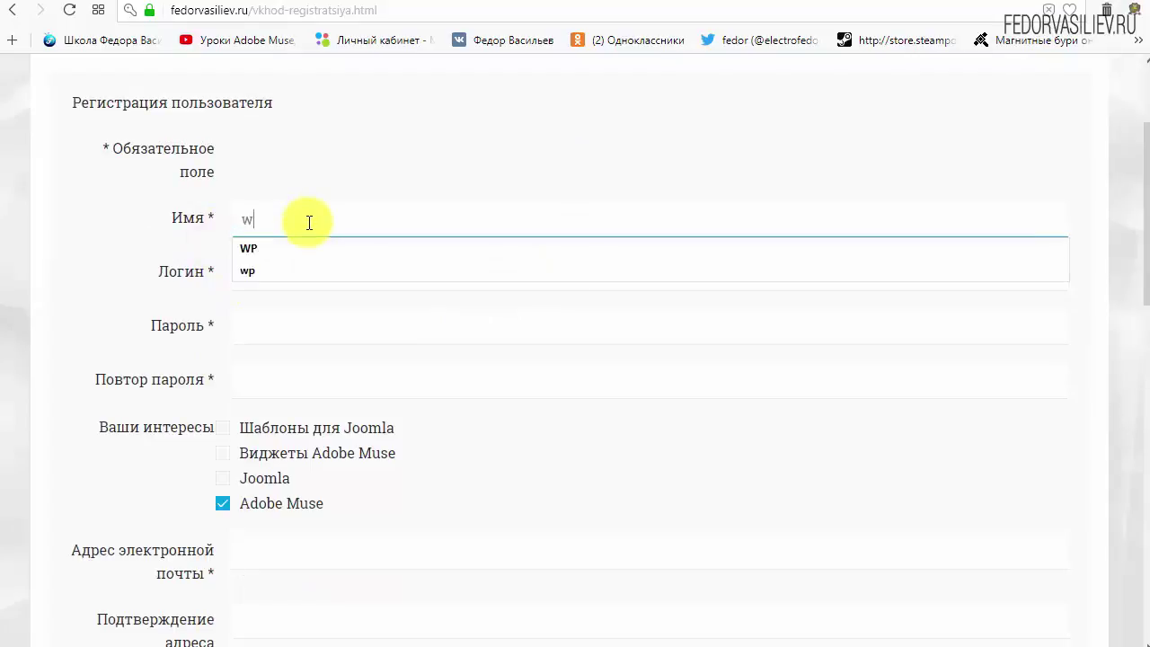
text(p)
click(330, 279)
text(w)
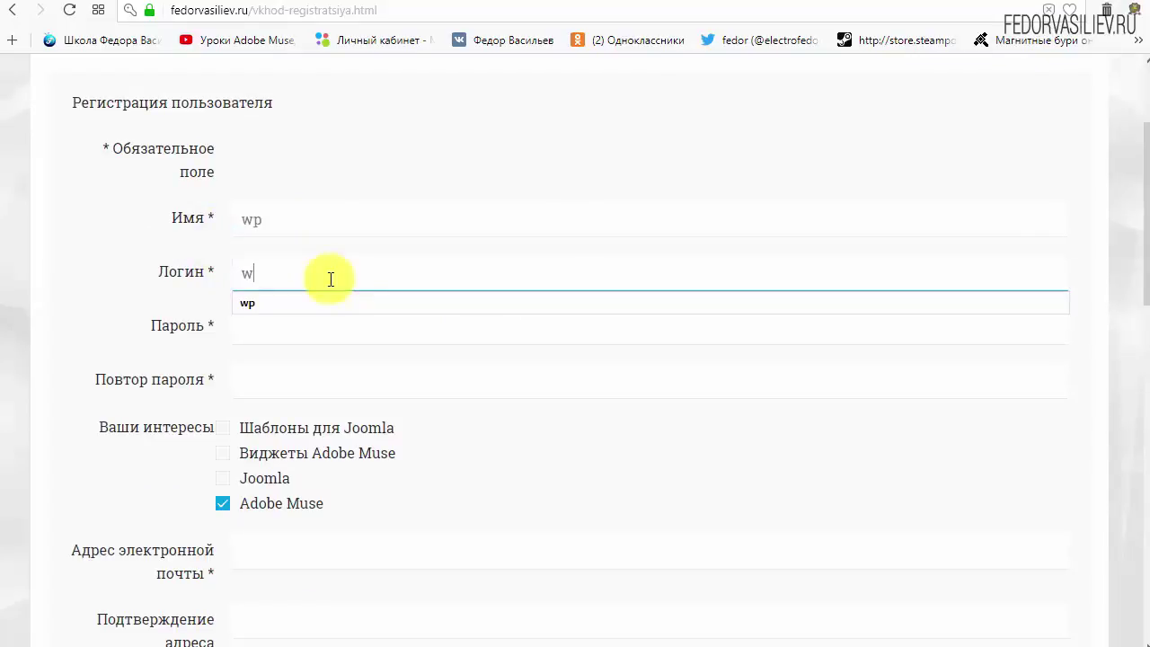
text(p)
click(428, 145)
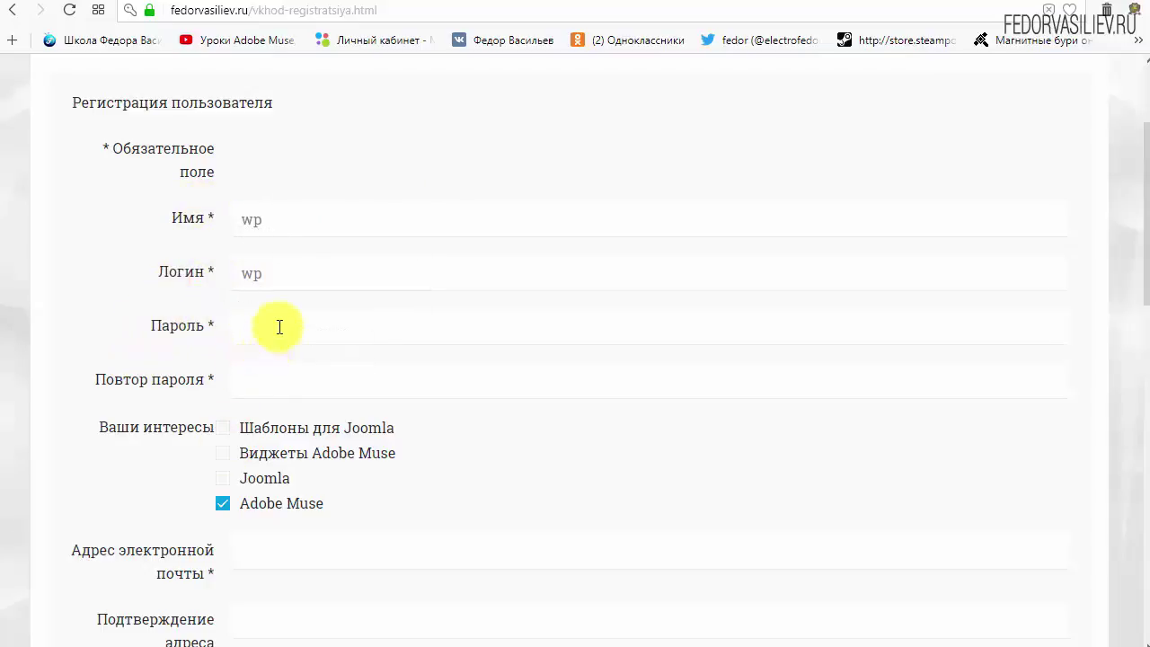
click(275, 326)
text(123456)
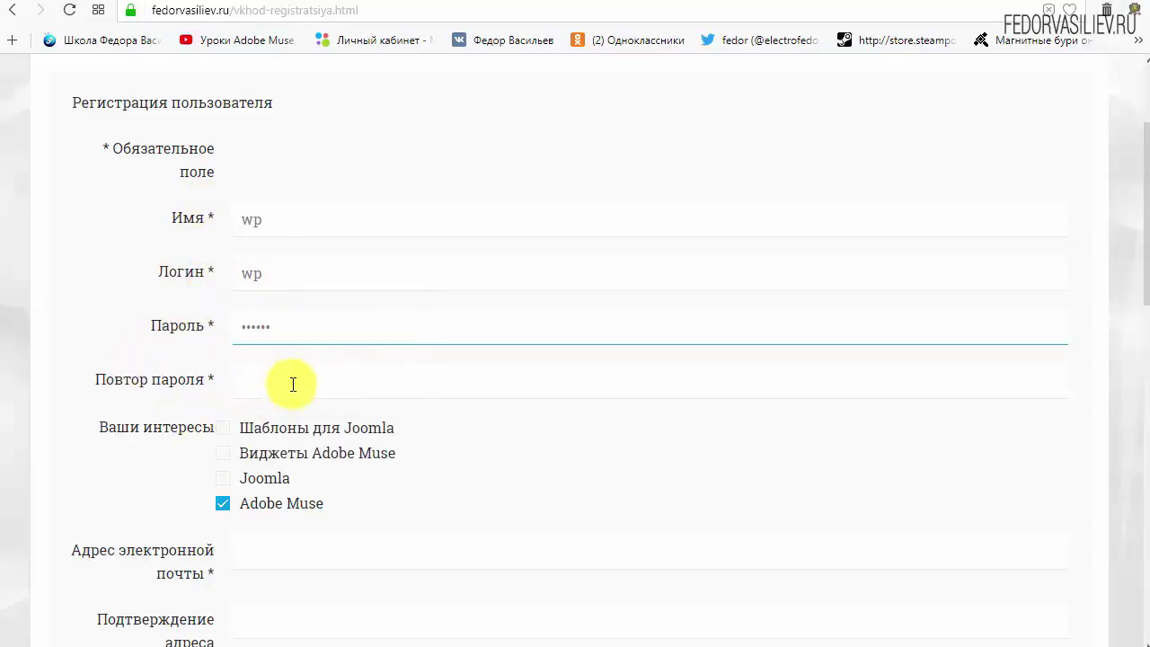
click(290, 381)
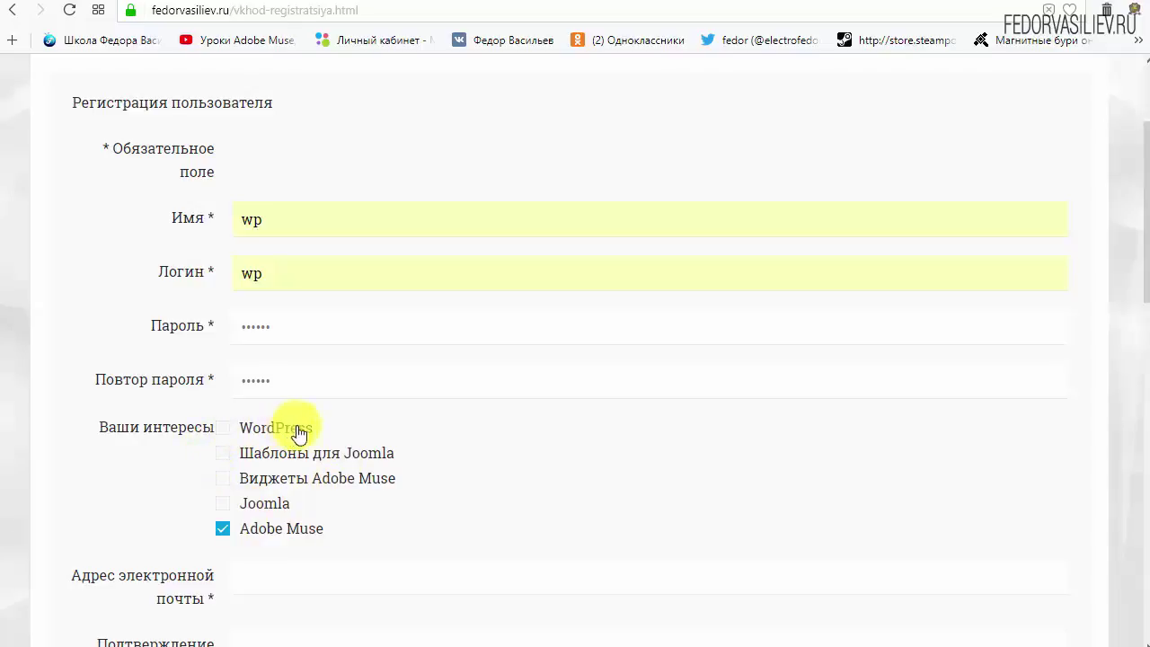
Tick WordPress as an interest and untick Adobe Muse
drag(267, 429, 224, 433)
click(223, 428)
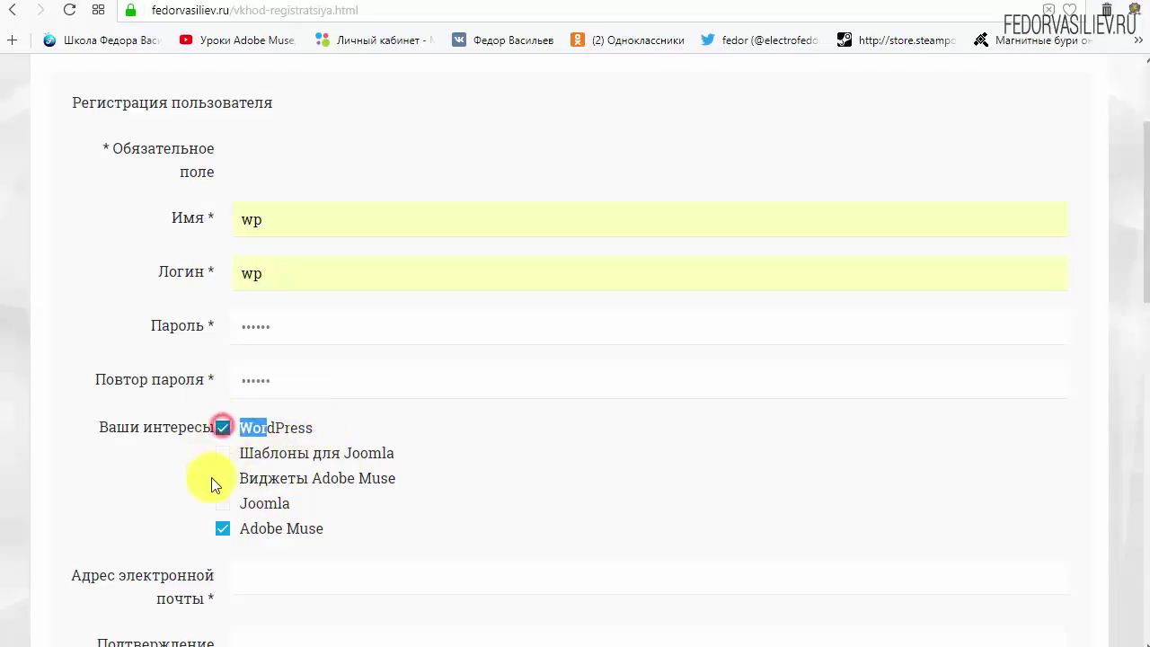
click(338, 427)
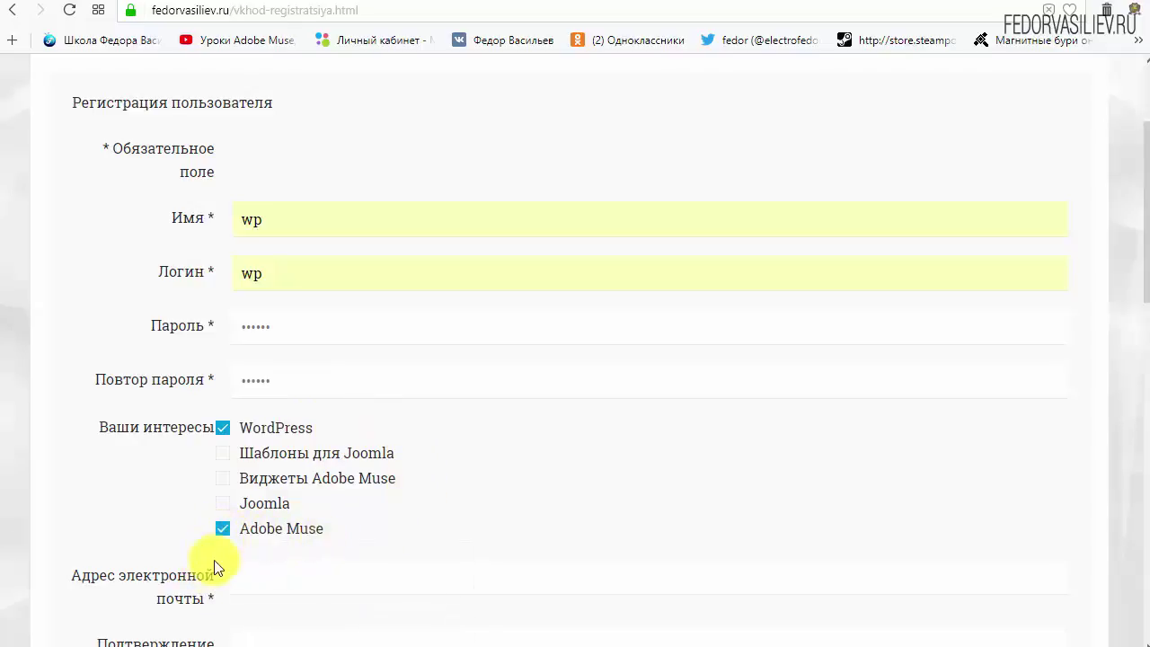
click(222, 530)
scroll(505, 492, down, 4)
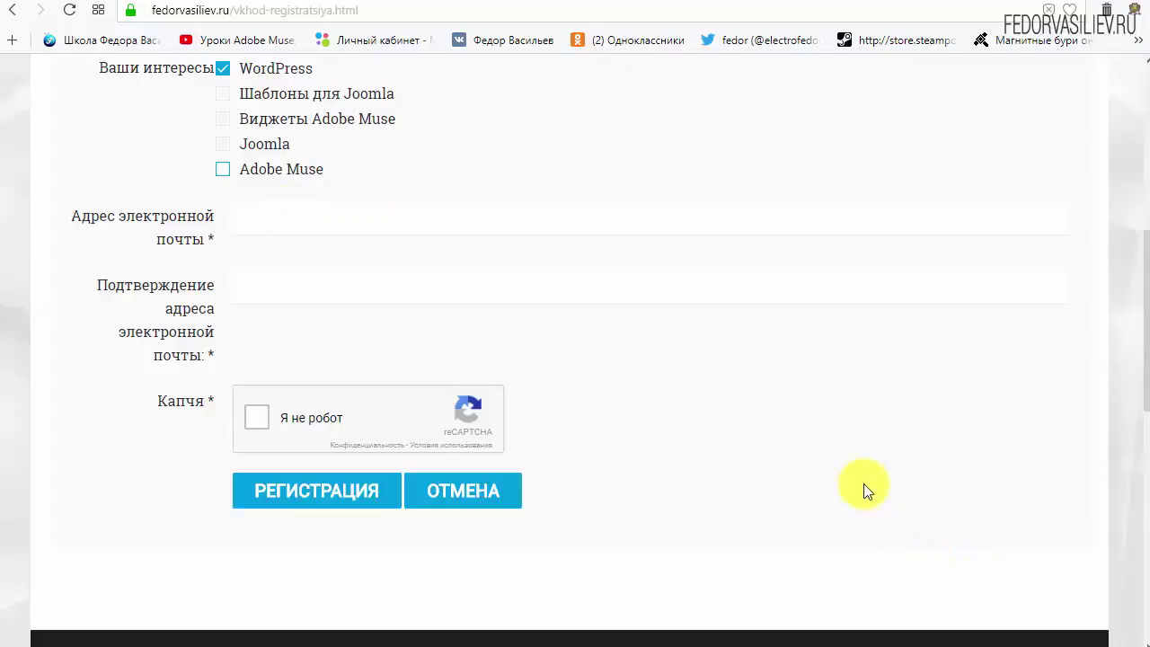
Paste the e-mail into both address fields, pass the 'Я не робот' check, and submit the registration
right_click(297, 225)
click(362, 322)
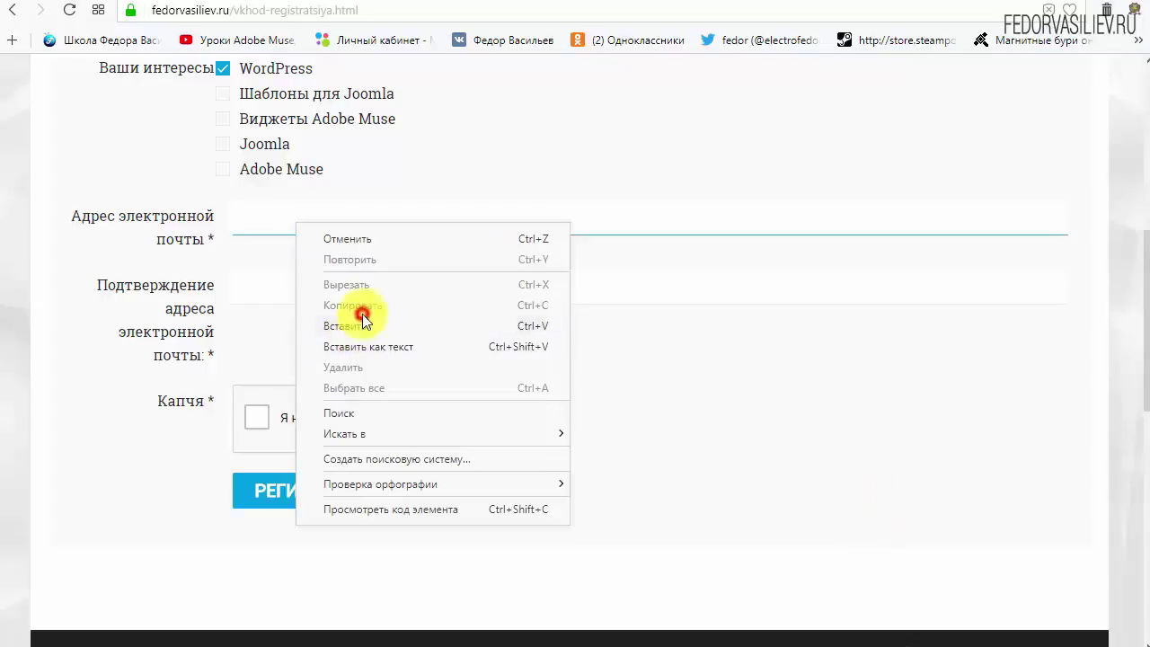
right_click(390, 281)
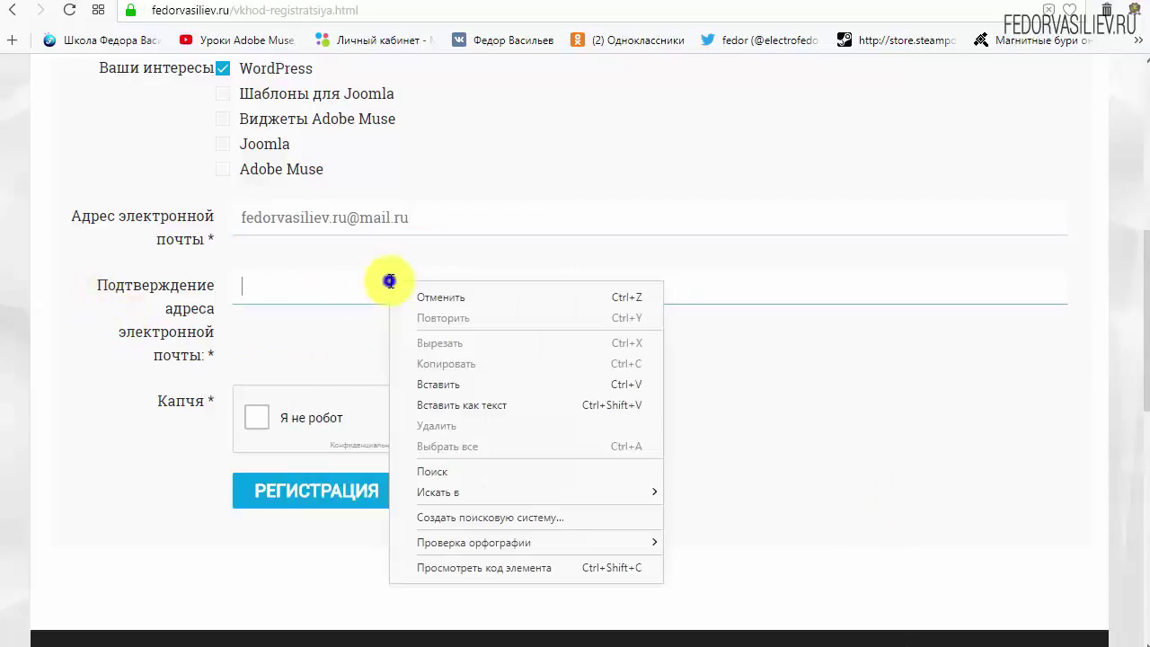
click(434, 383)
click(800, 383)
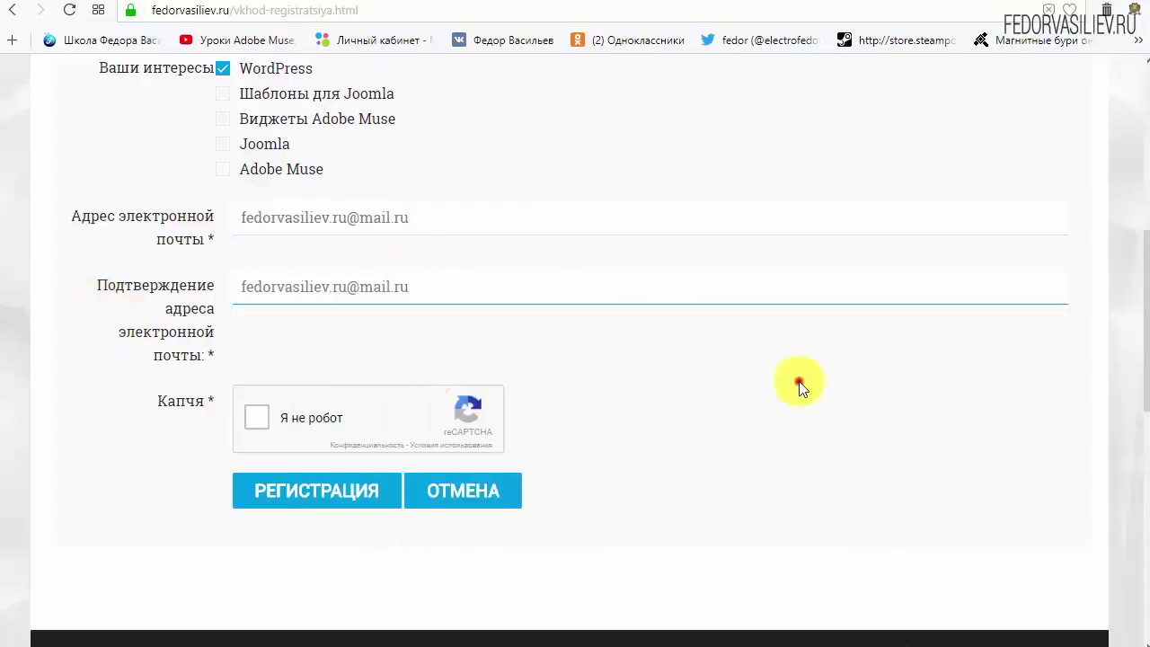
click(258, 424)
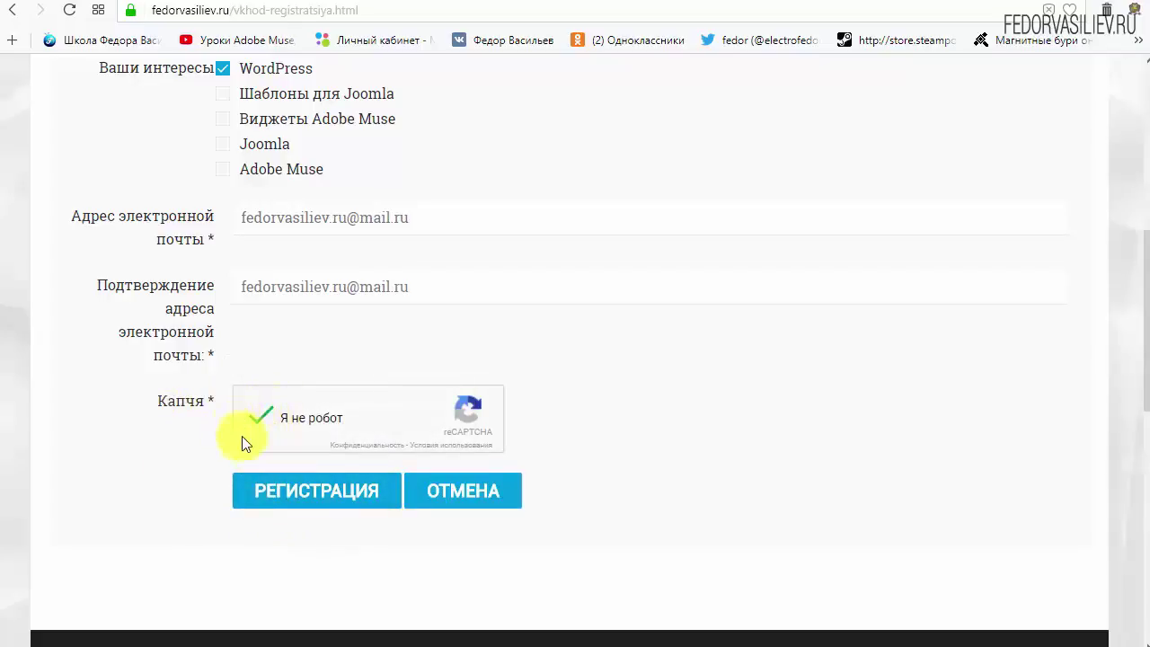
click(295, 485)
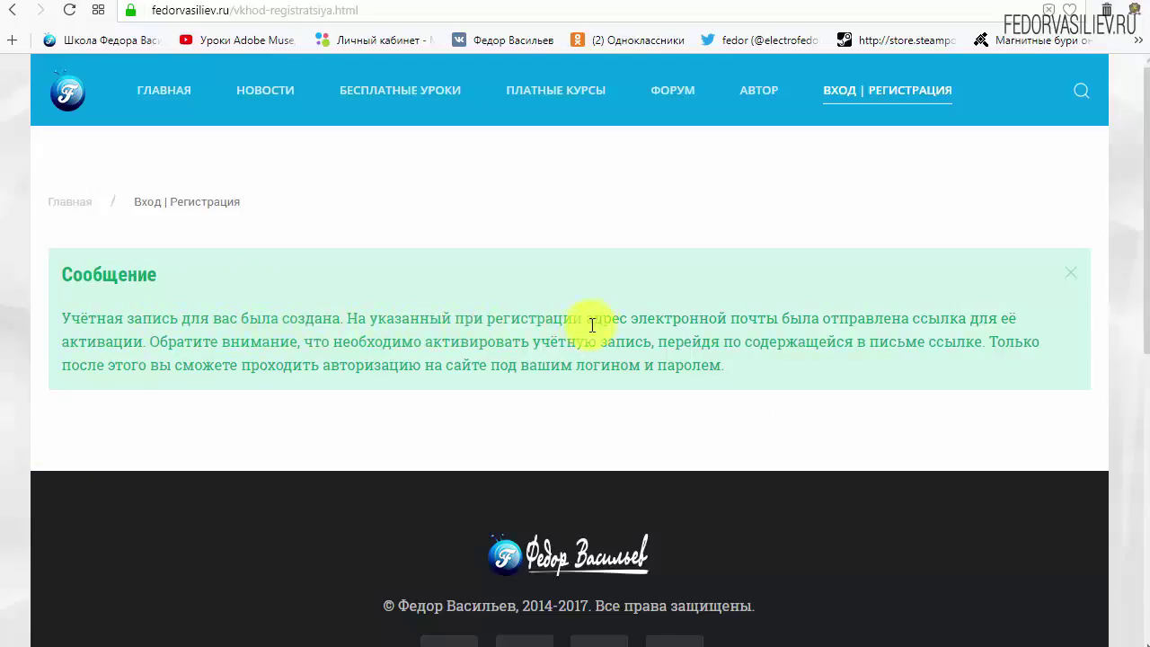
Highlight the note saying an activation e-mail was sent
drag(643, 322, 777, 316)
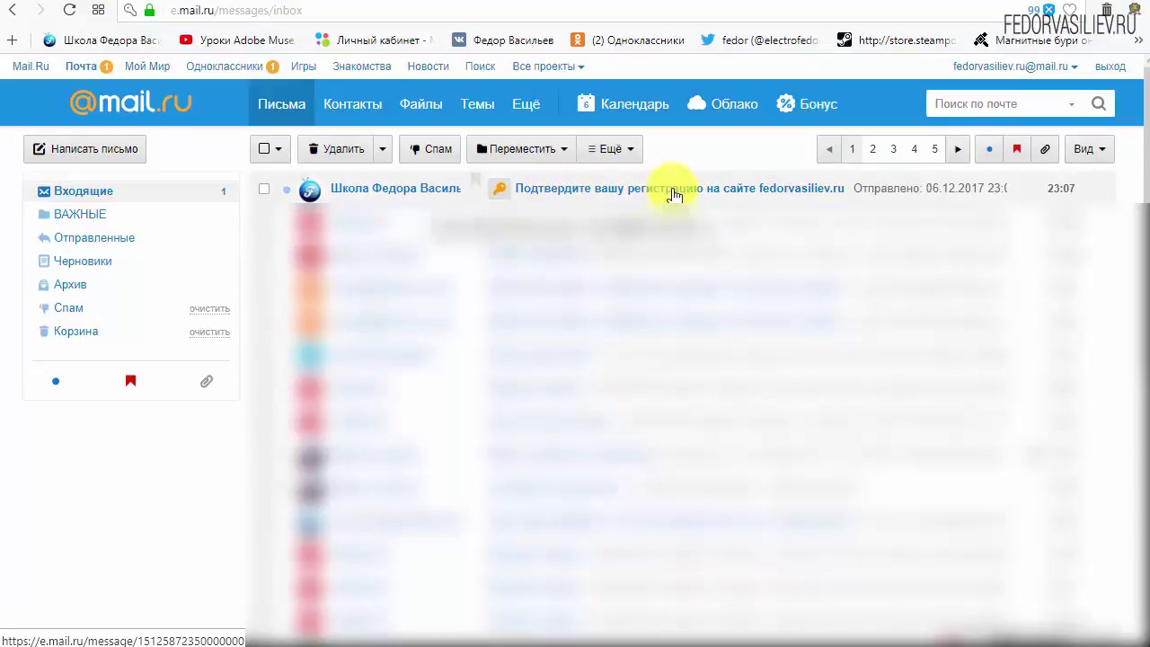
Open the 'Подтвердите вашу регистрацию' message and scroll down through its login details
click(372, 190)
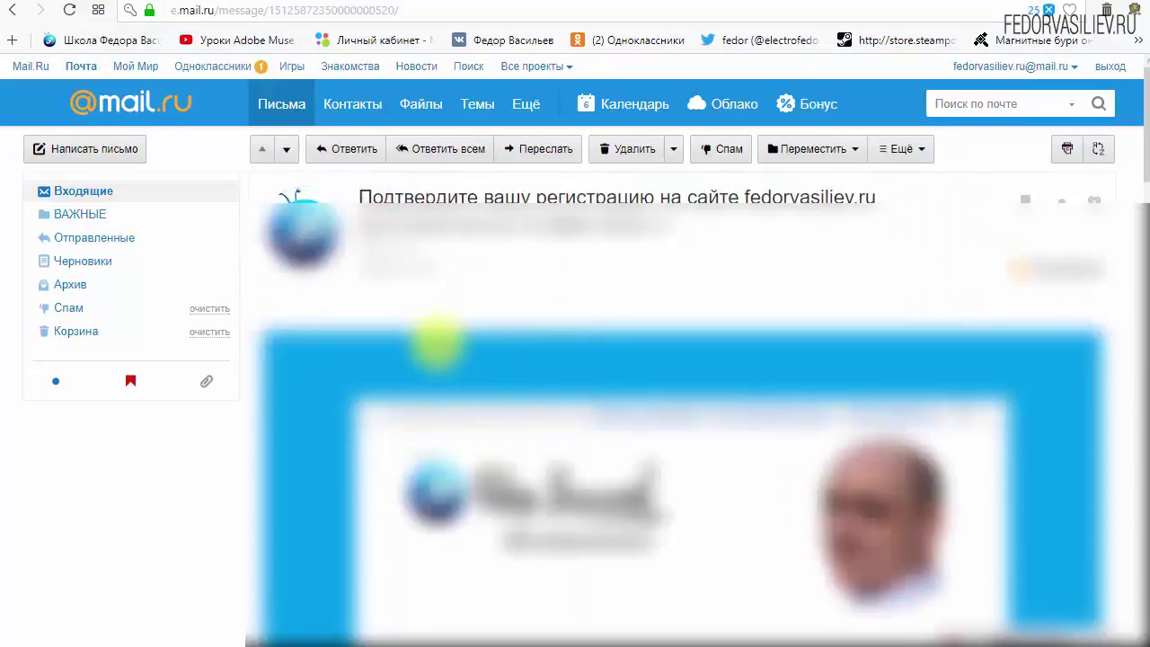
scroll(373, 341, down, 3)
scroll(606, 307, down, 2)
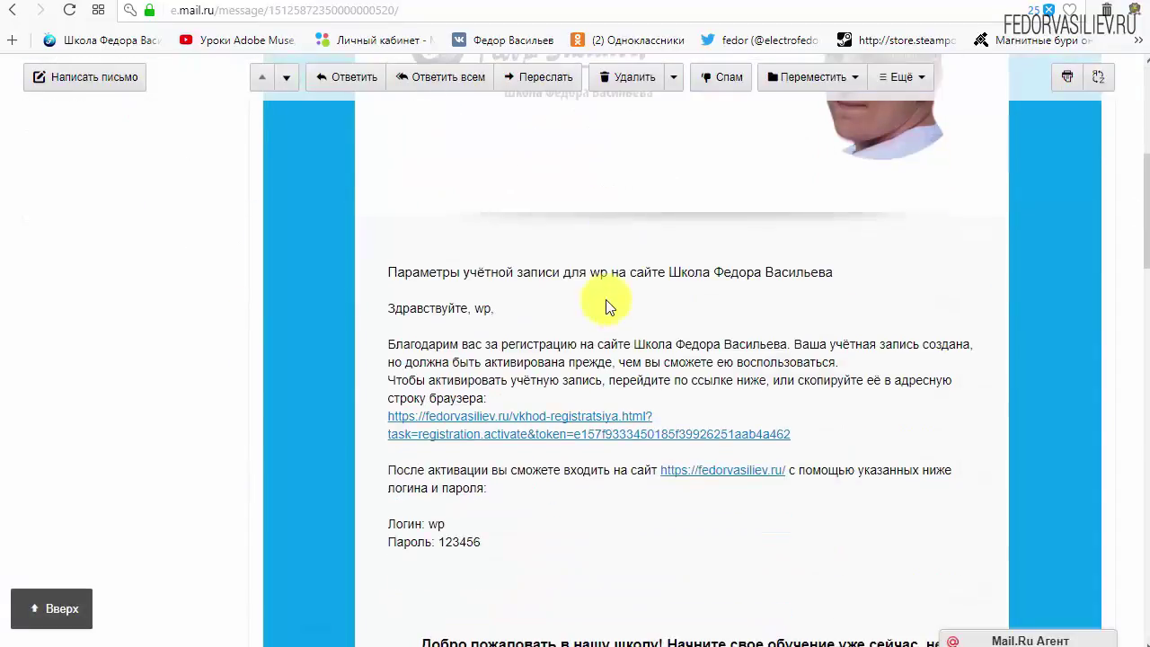
scroll(605, 307, down, 1)
drag(487, 453, 398, 434)
click(588, 436)
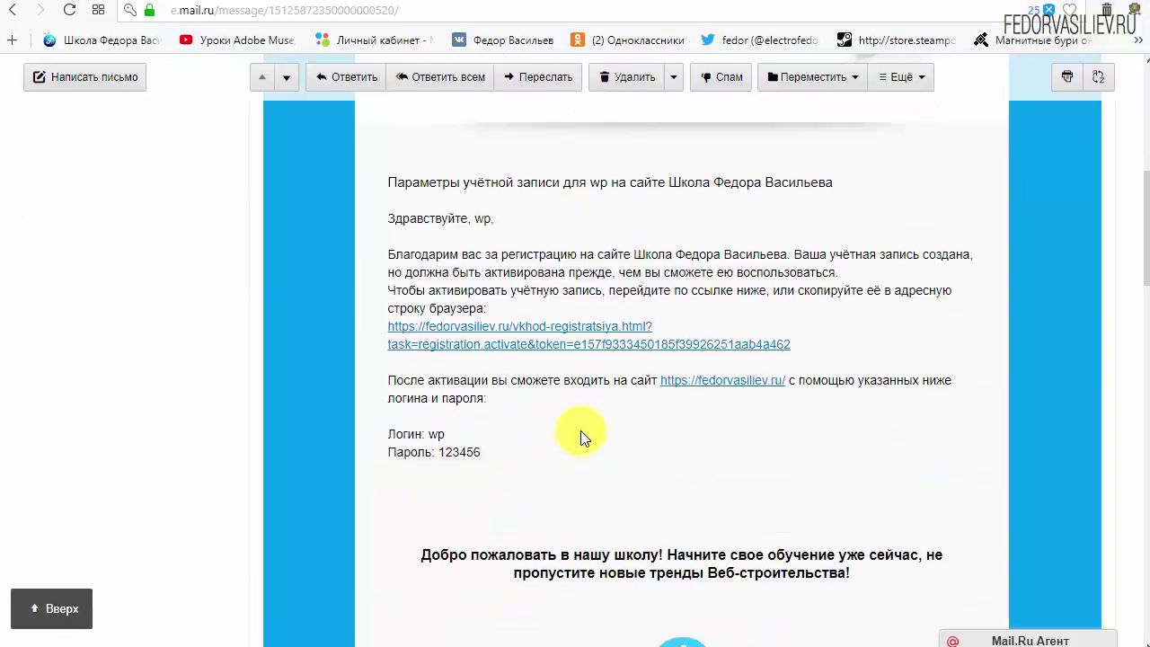
Follow the message's activation link to activate the fedorvasiliev.ru account
scroll(557, 449, down, 6)
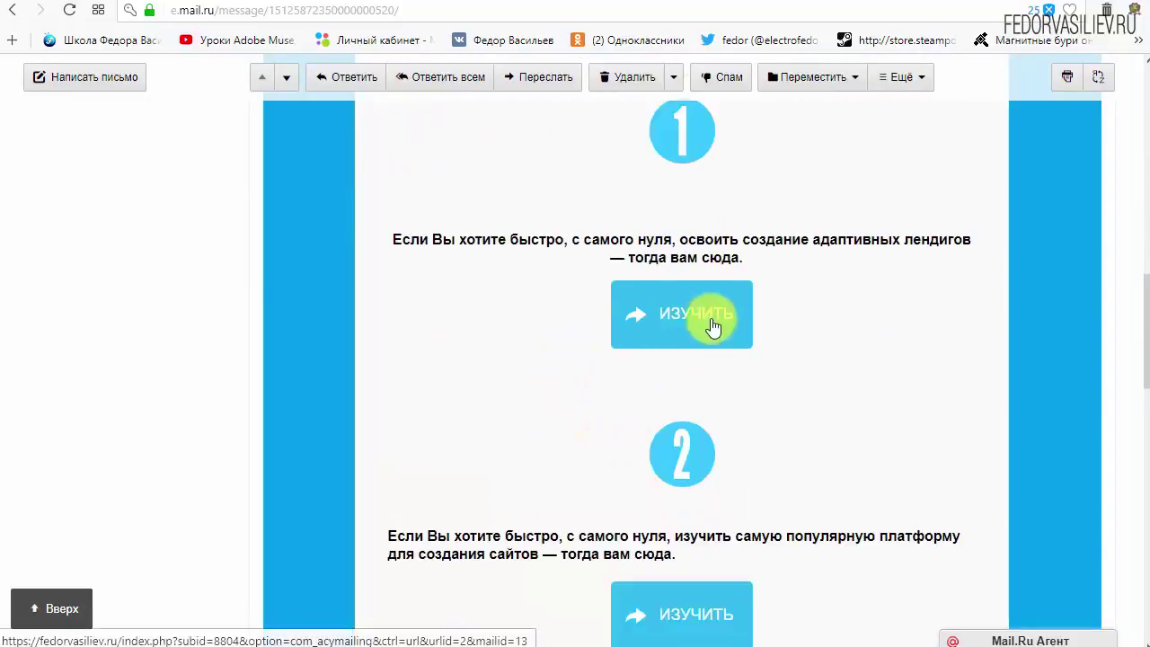
scroll(690, 316, down, 3)
scroll(526, 440, up, 9)
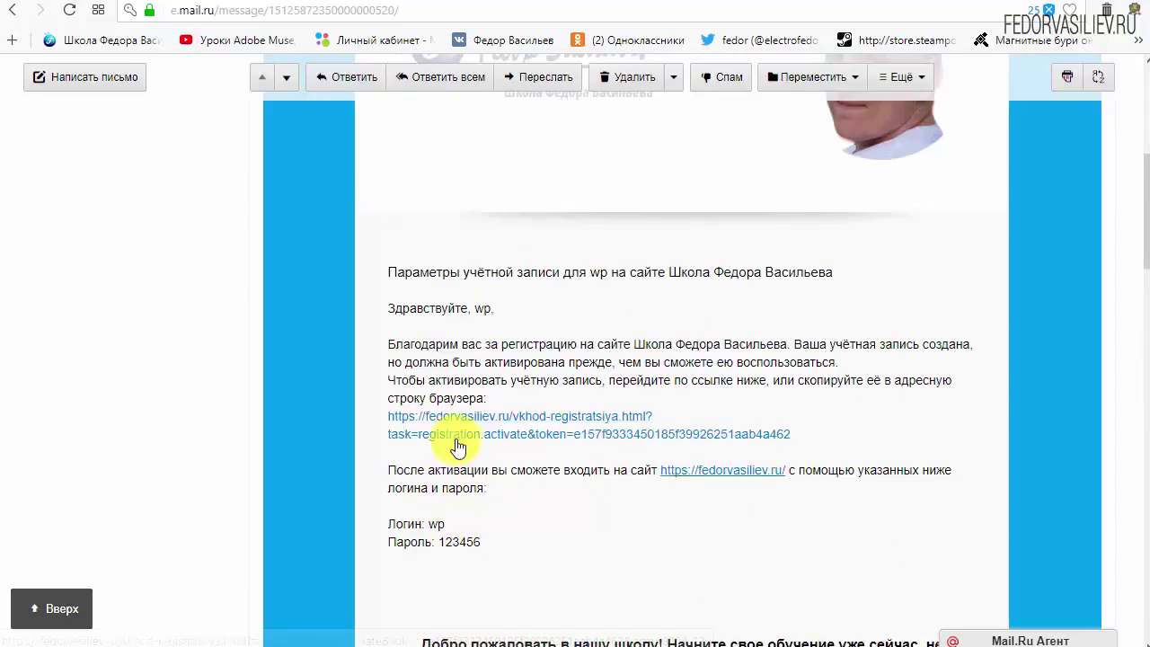
scroll(865, 453, up, 1)
drag(789, 435, 387, 416)
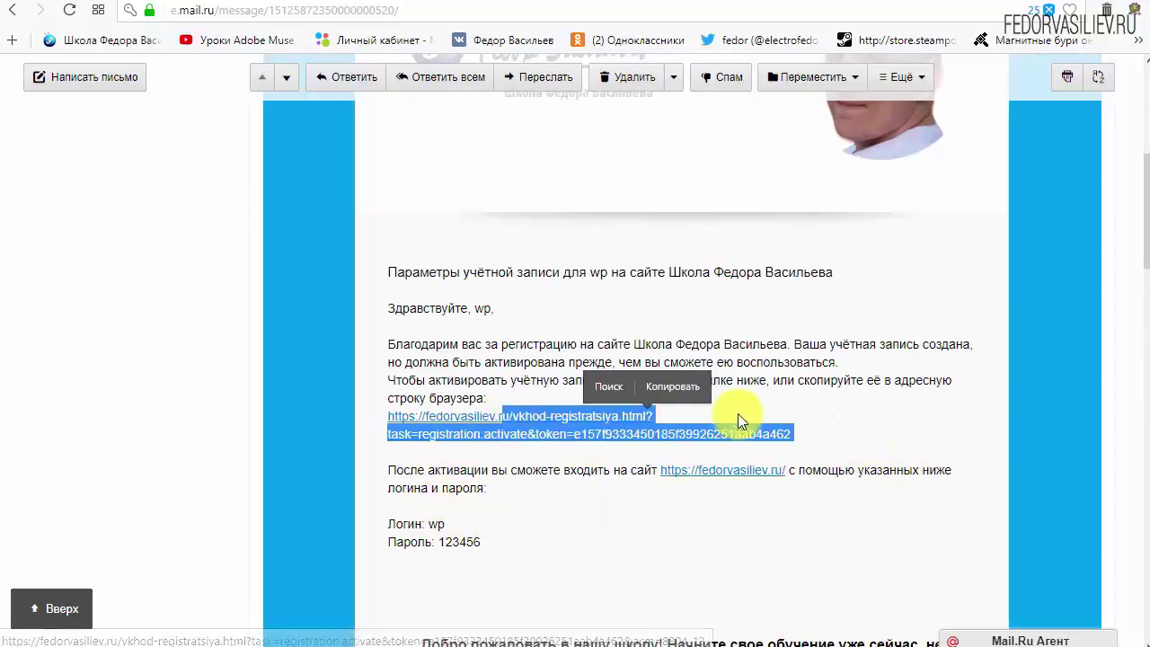
click(739, 400)
click(575, 416)
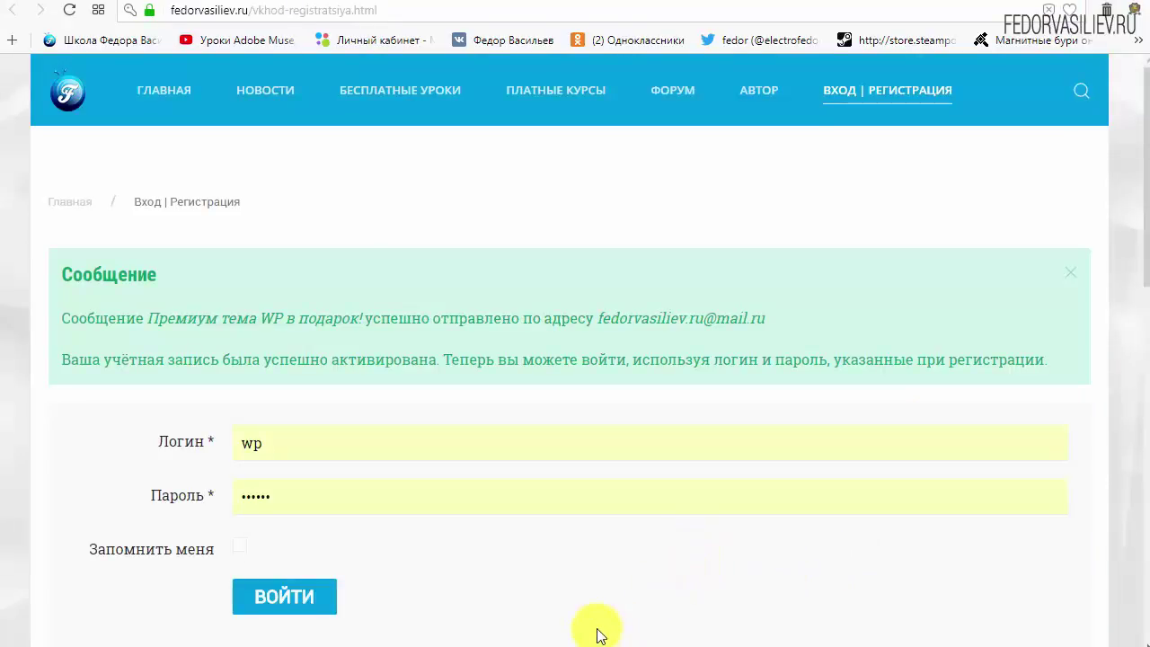
drag(62, 290, 164, 286)
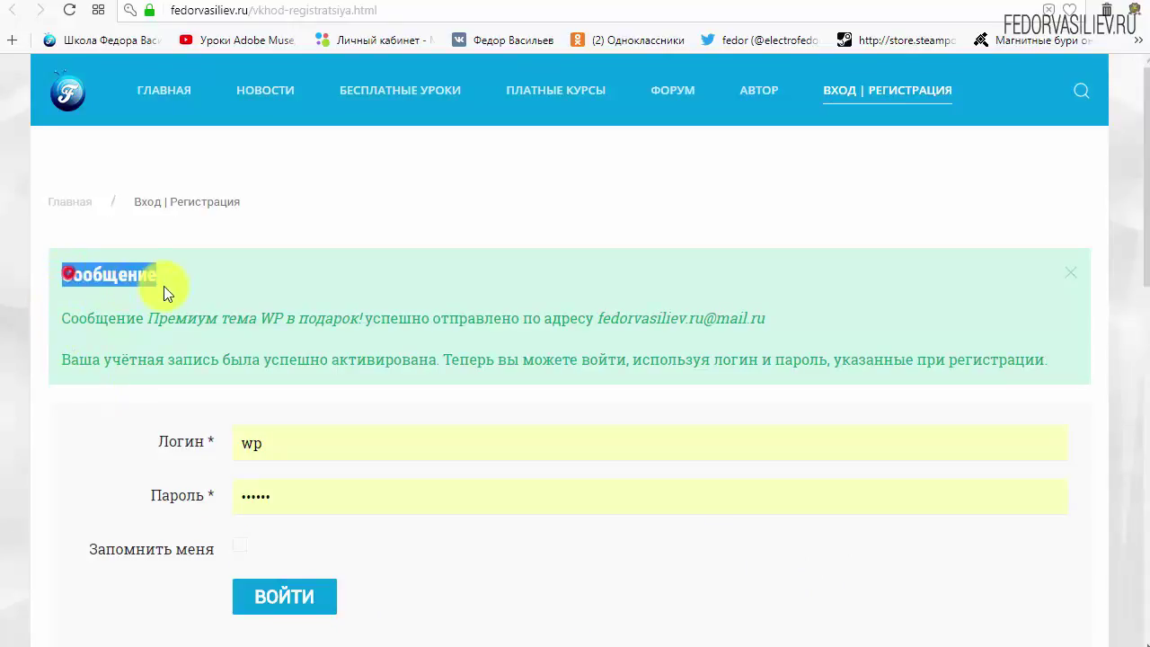
click(214, 271)
drag(65, 316, 154, 320)
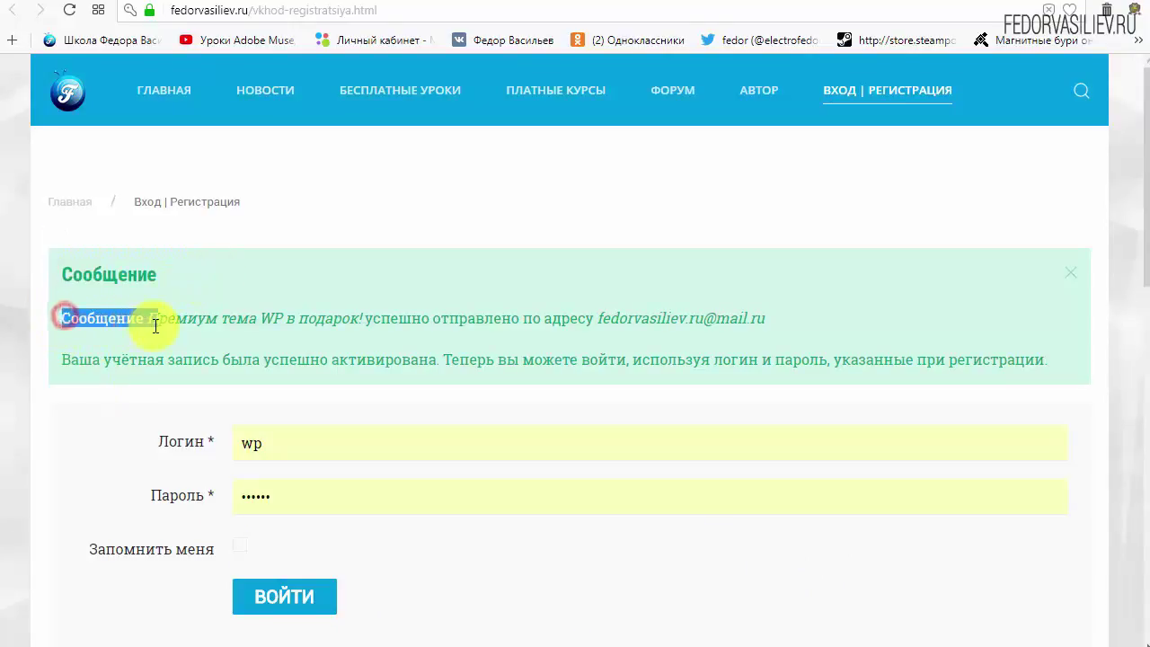
click(124, 323)
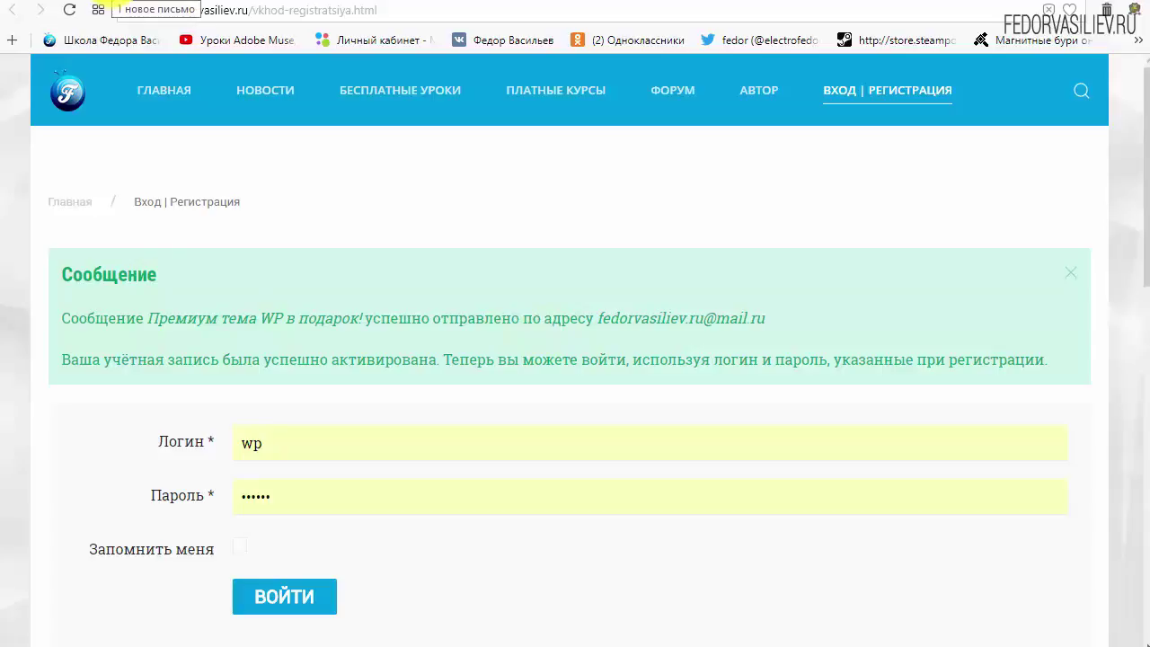
Go back to the Mail.ru inbox and read the 'Премиум тема WP в подарок!' message
click(115, 3)
scroll(346, 366, up, 10)
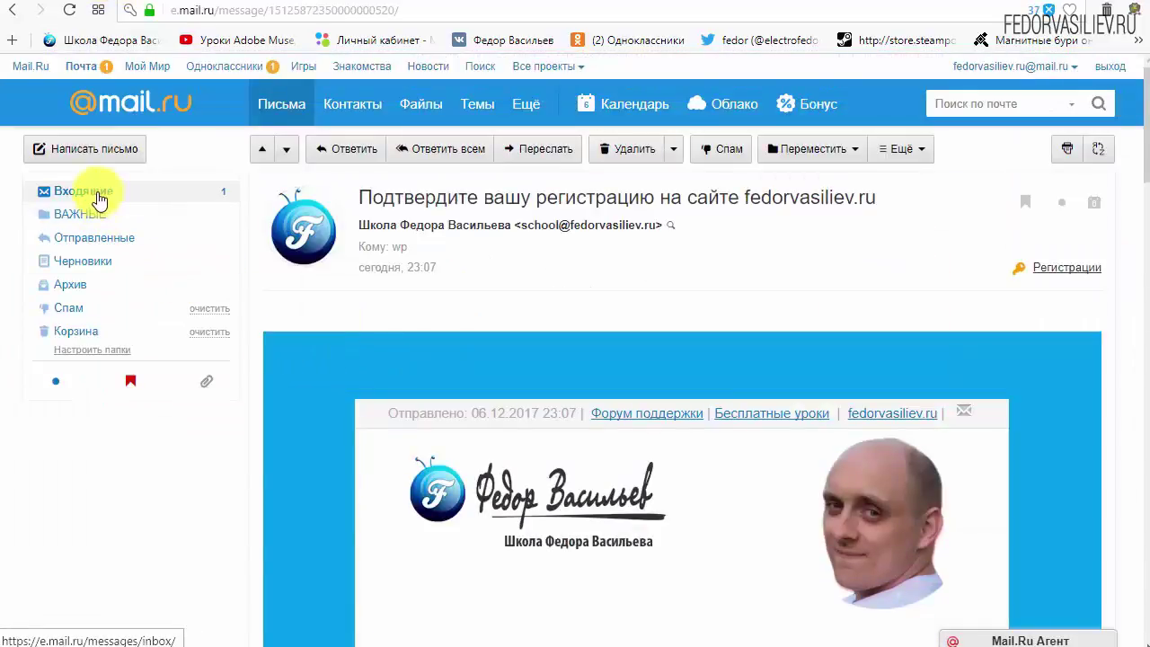
click(98, 199)
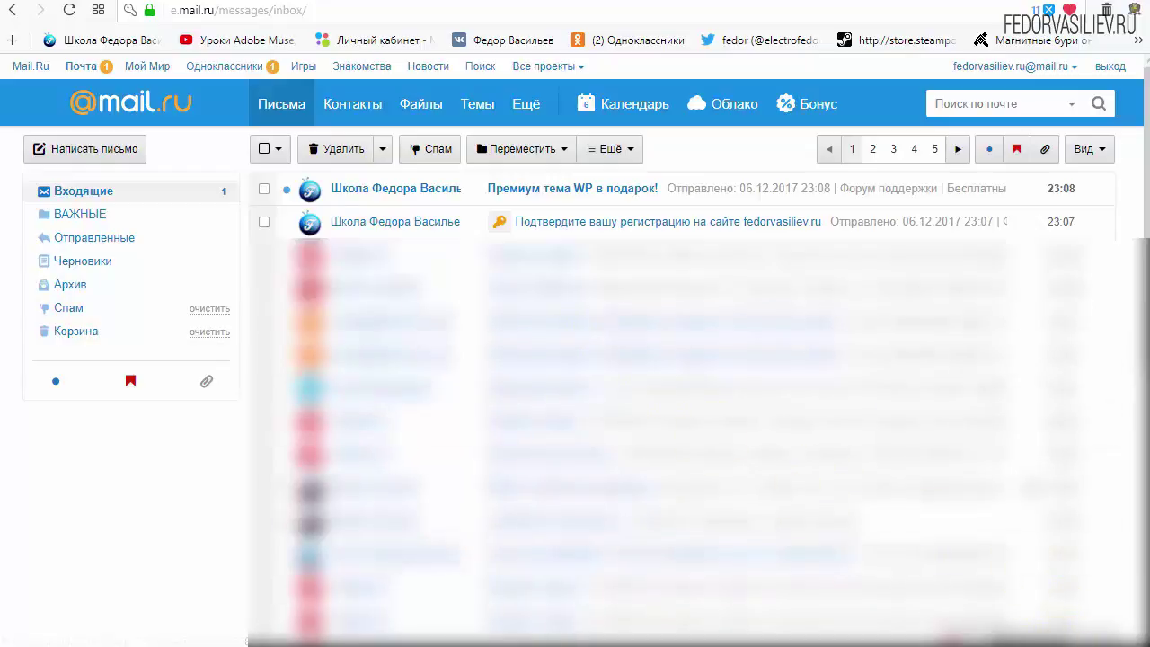
click(633, 190)
scroll(827, 303, down, 5)
scroll(822, 298, down, 1)
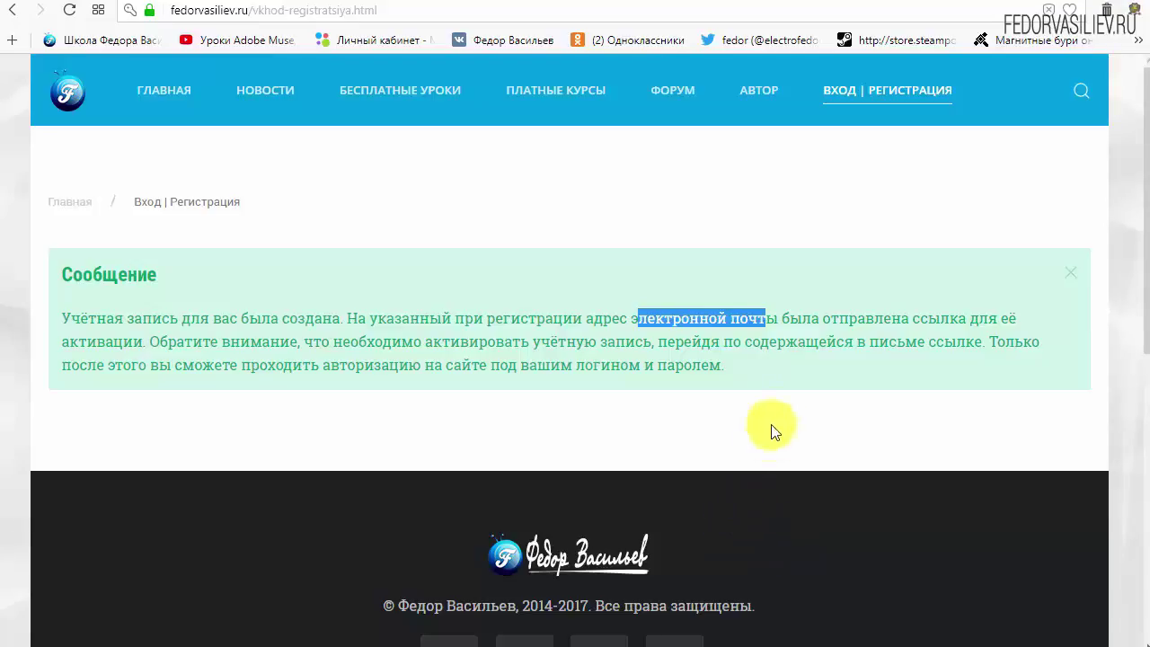
Sign in on the fedorvasiliev.ru Вход | Регистрация page with the new account's saved credentials
click(851, 89)
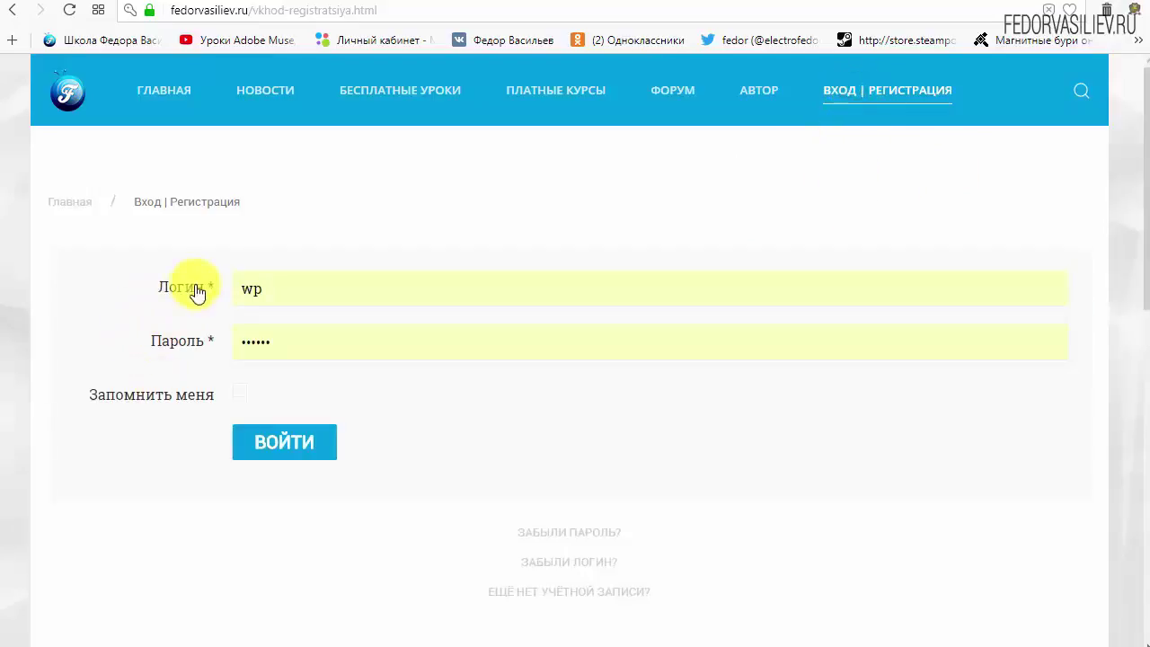
click(282, 441)
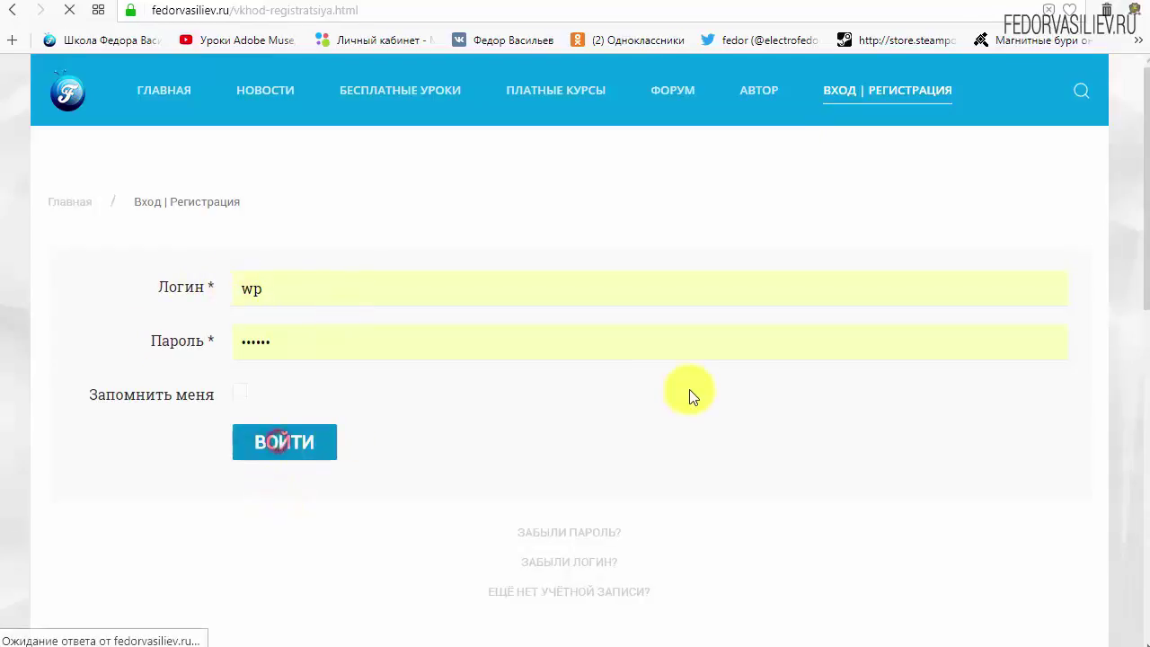
scroll(637, 315, down, 7)
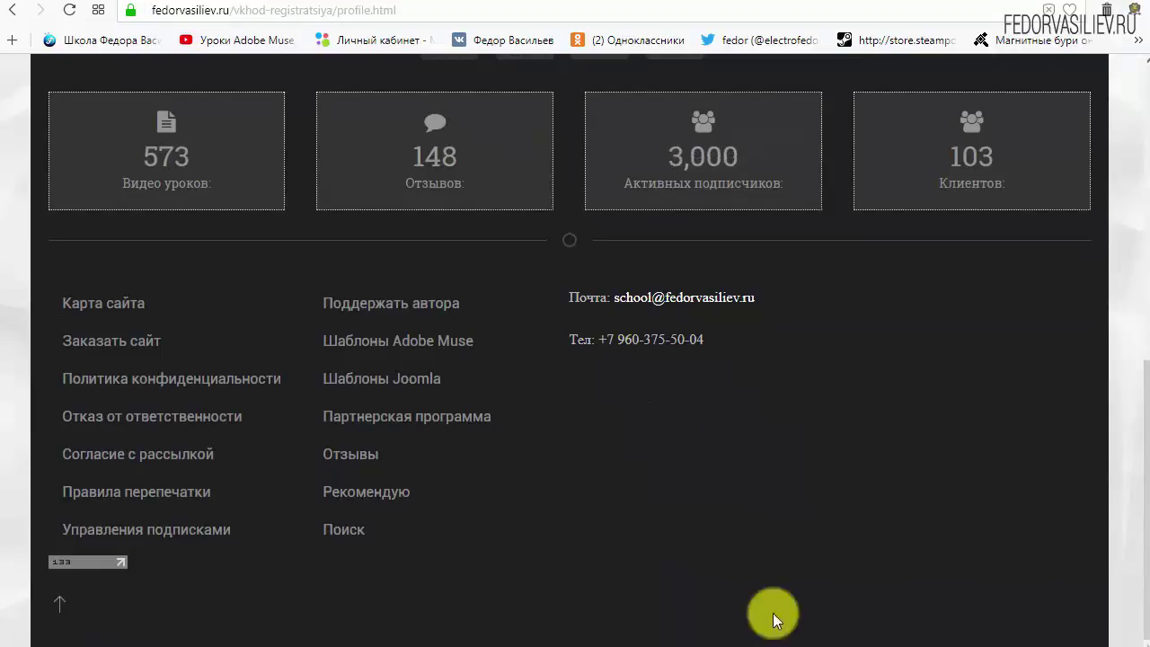
On the subscription management page, set WordPress to ДА and save the changes
click(82, 528)
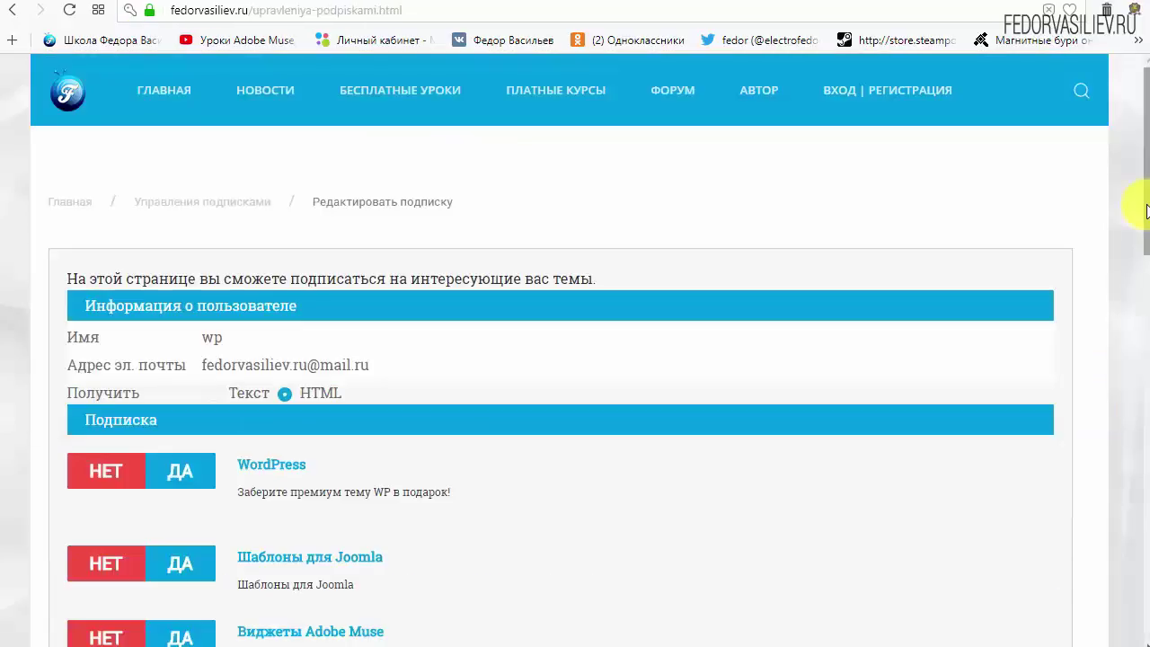
drag(1144, 206, 1145, 305)
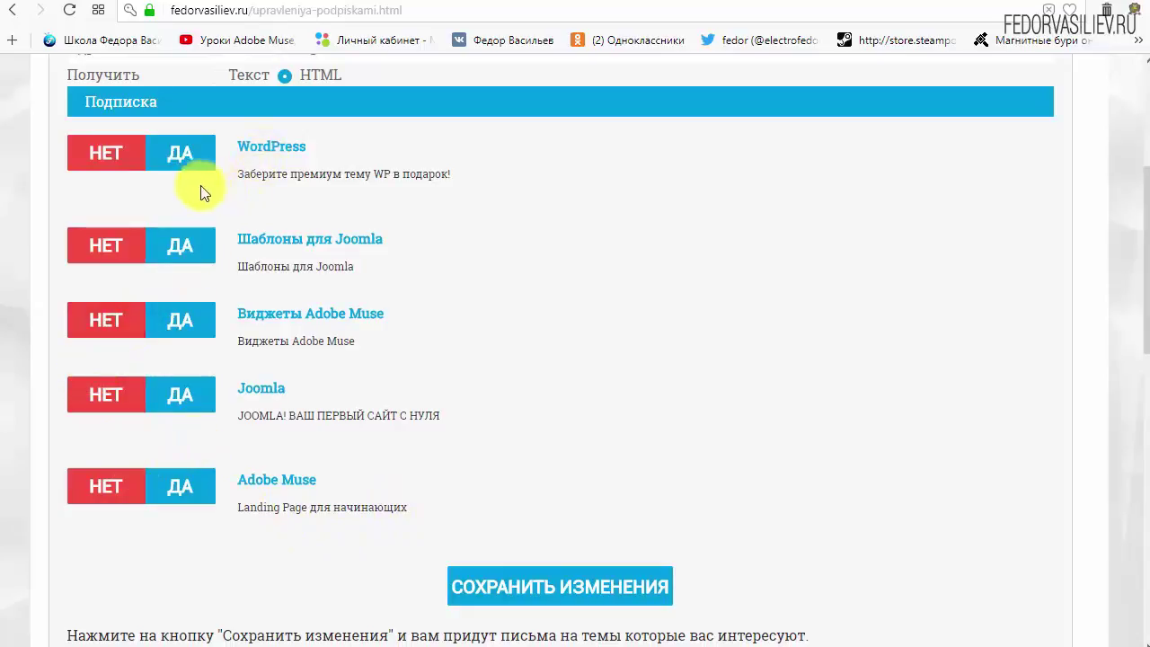
click(180, 158)
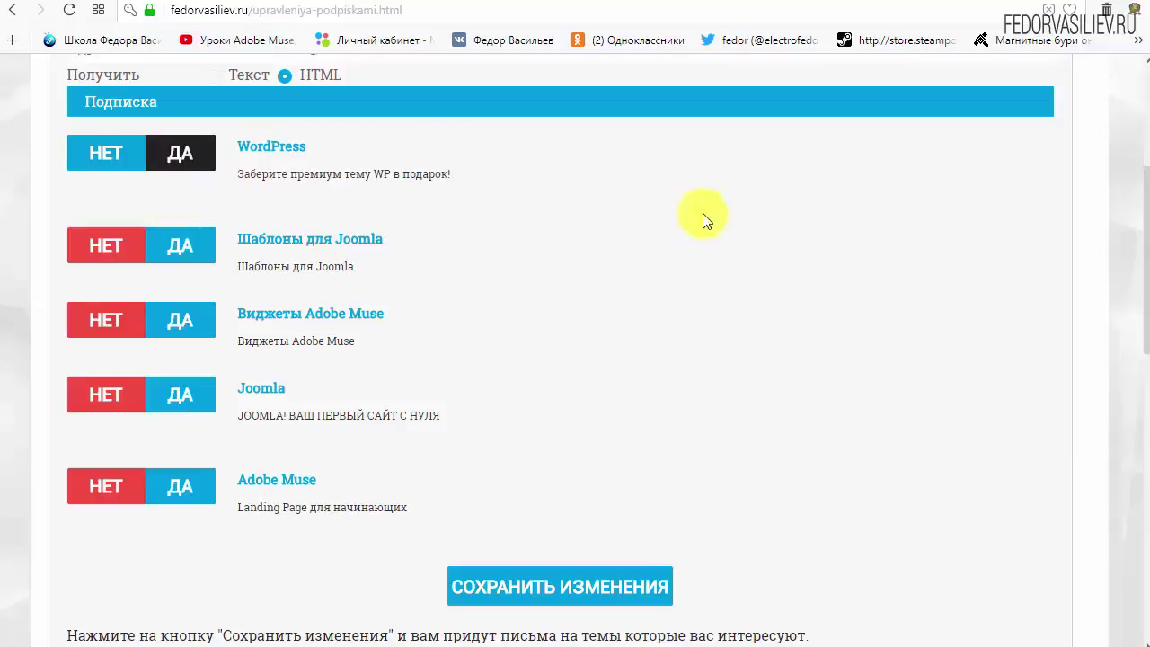
scroll(709, 213, down, 2)
click(518, 410)
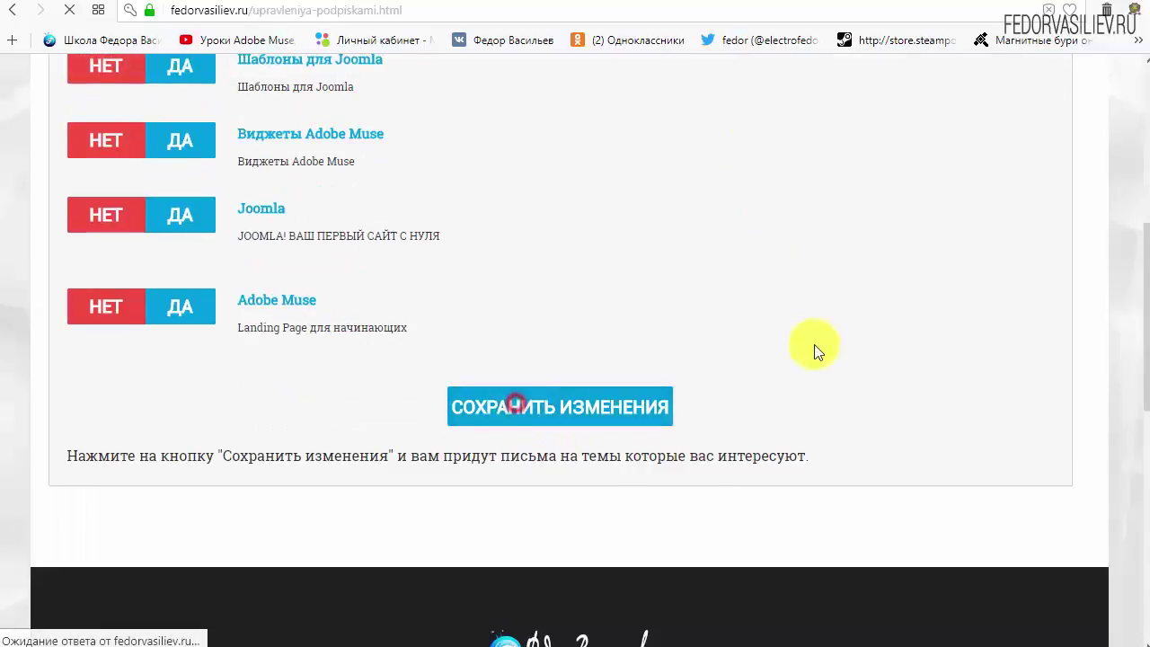